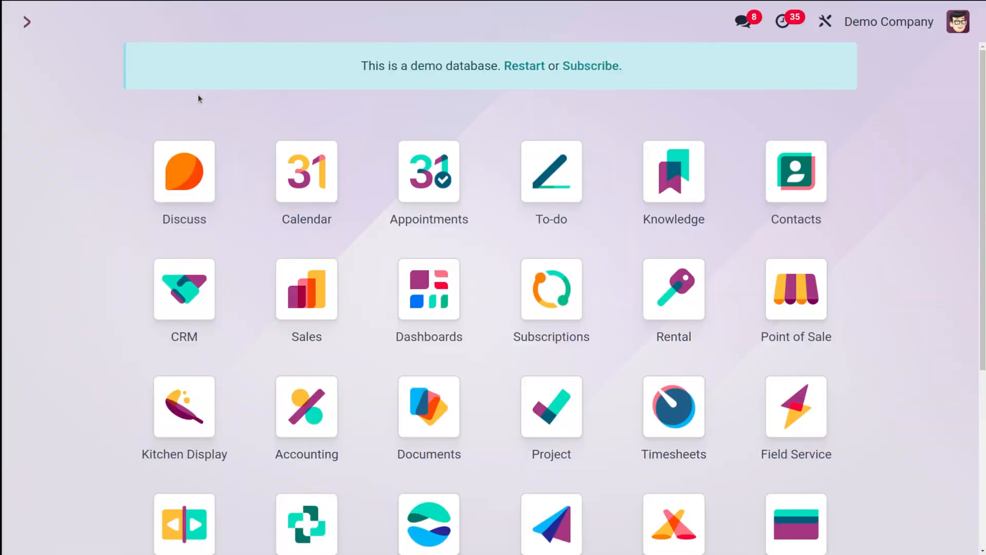
Search for the Lunch application and open it
{"action": "type", "text": "lu"}
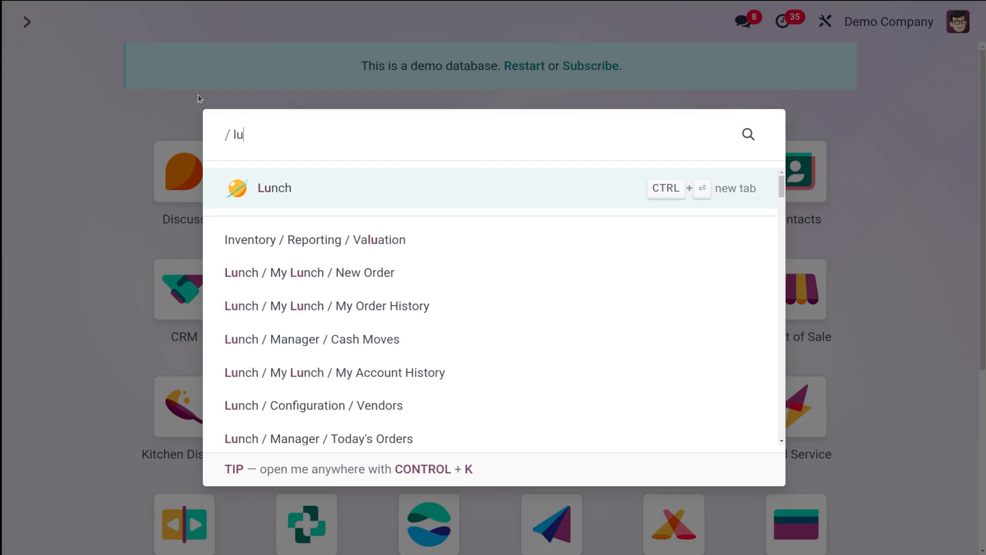
{"action": "left_click", "coordinate": [300, 186]}
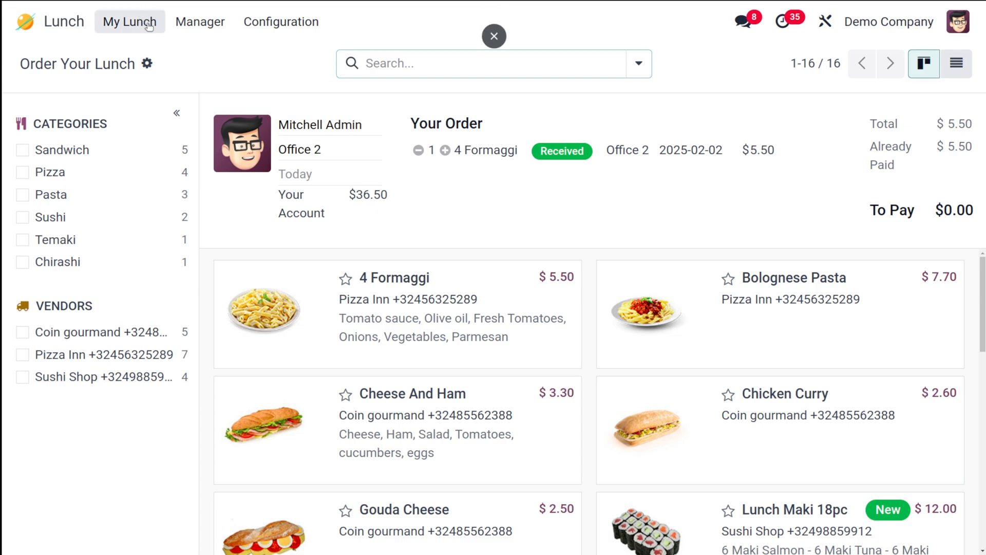
{"action": "left_click", "coordinate": [288, 30]}
{"action": "left_click", "coordinate": [198, 27]}
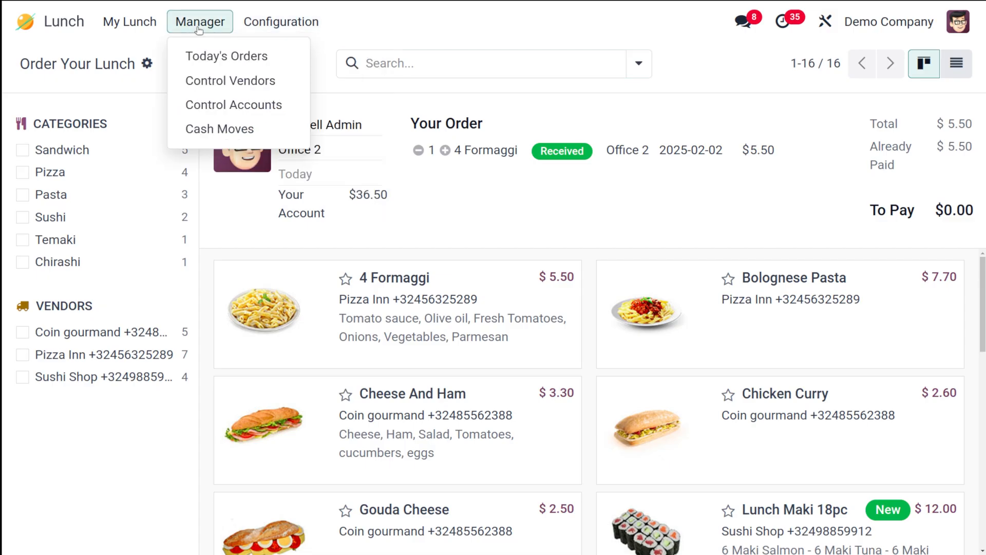
{"action": "mouse_move", "coordinate": [266, 30]}
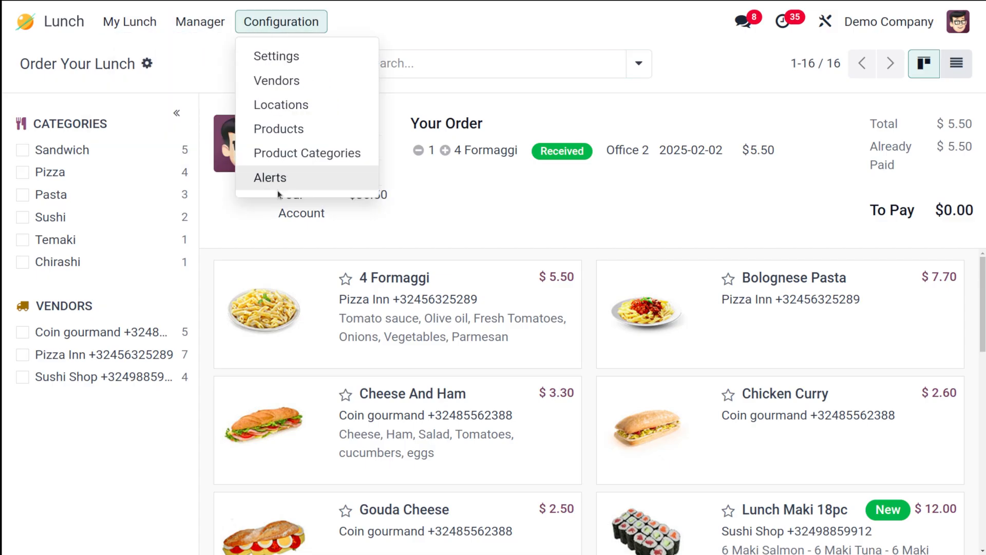
{"action": "left_click", "coordinate": [203, 65]}
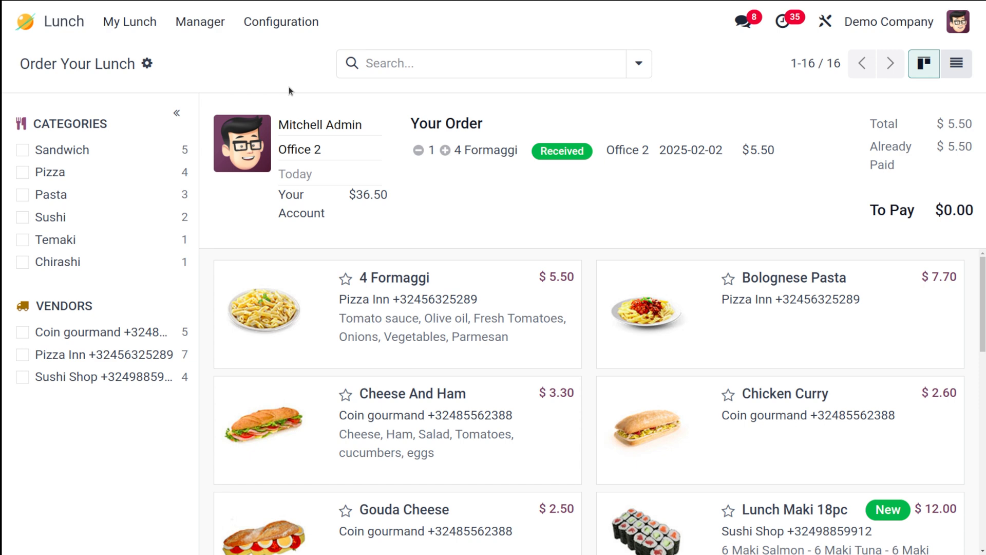
Set the maximum employee lunch overdraft to $10 in the Lunch settings and save them
{"action": "left_click", "coordinate": [284, 21]}
{"action": "left_click", "coordinate": [288, 55]}
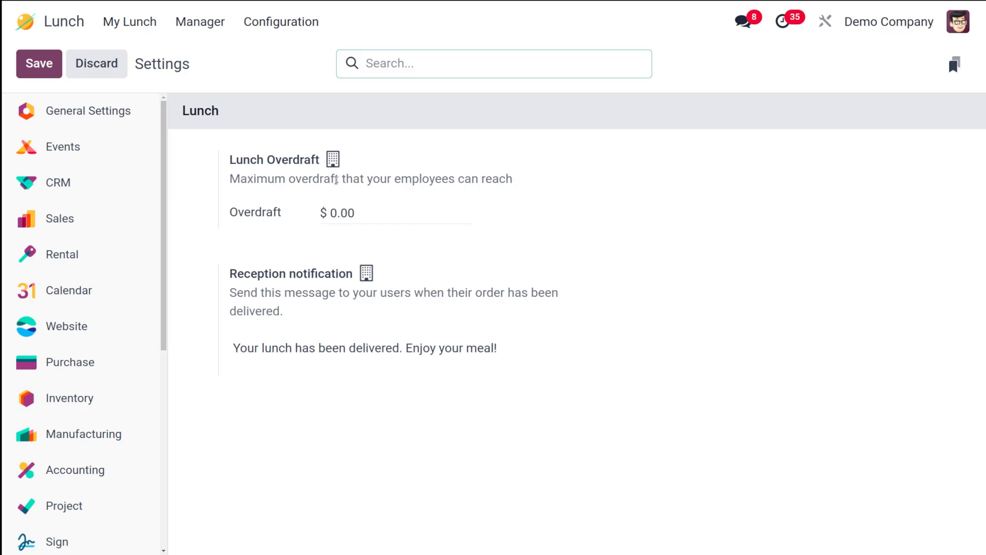
{"action": "left_click", "coordinate": [348, 211]}
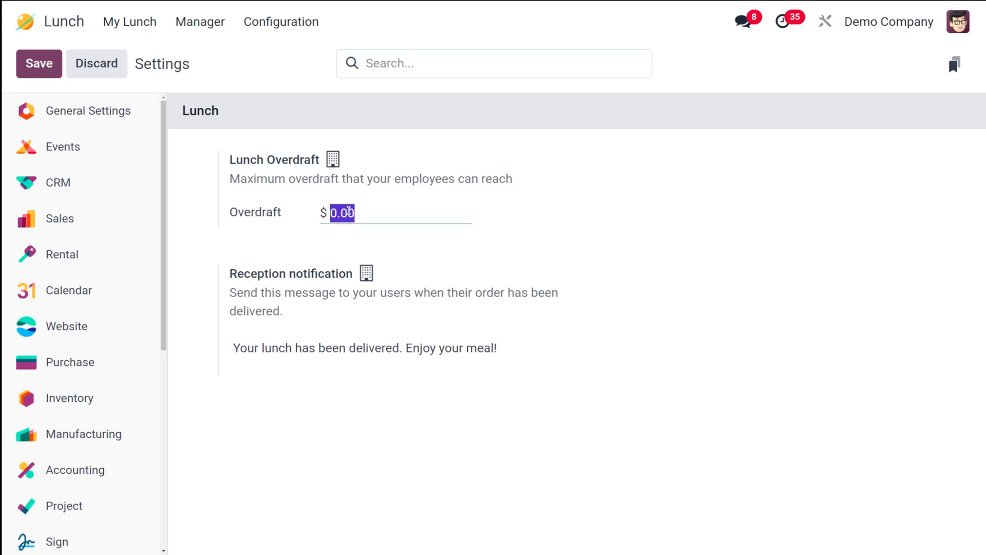
{"action": "type", "text": "10"}
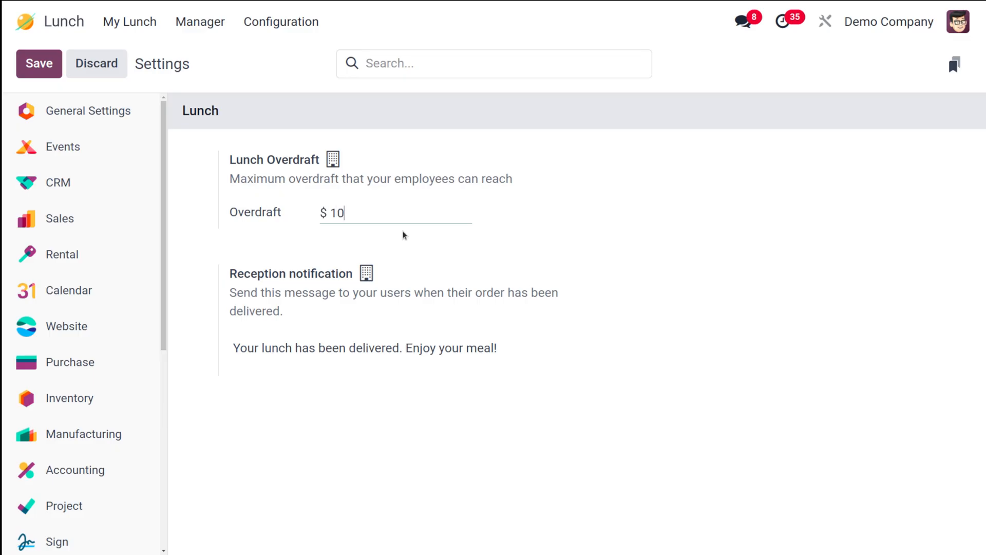
{"action": "left_click", "coordinate": [477, 440]}
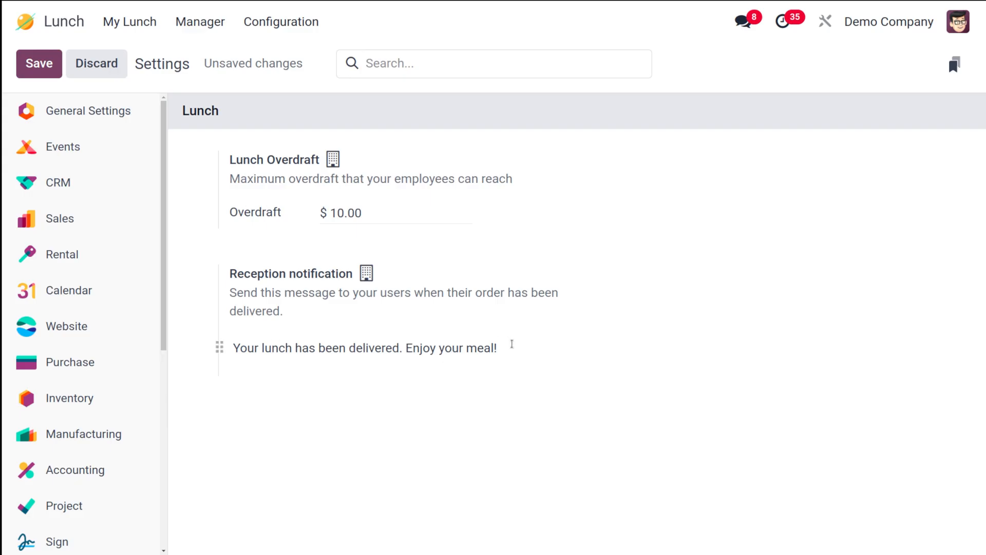
{"action": "left_click_drag", "start_coordinate": [504, 348], "coordinate": [255, 348]}
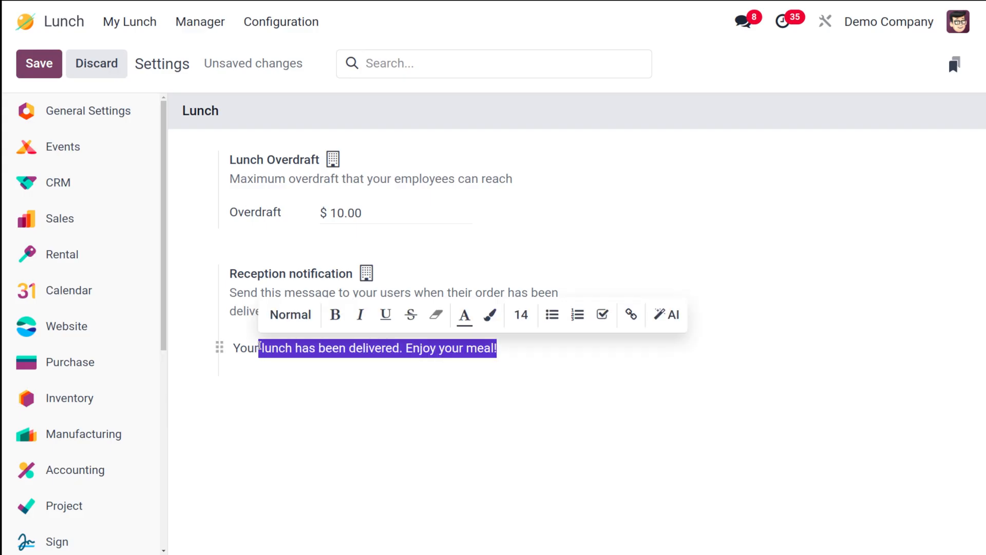
{"action": "left_click", "coordinate": [369, 420]}
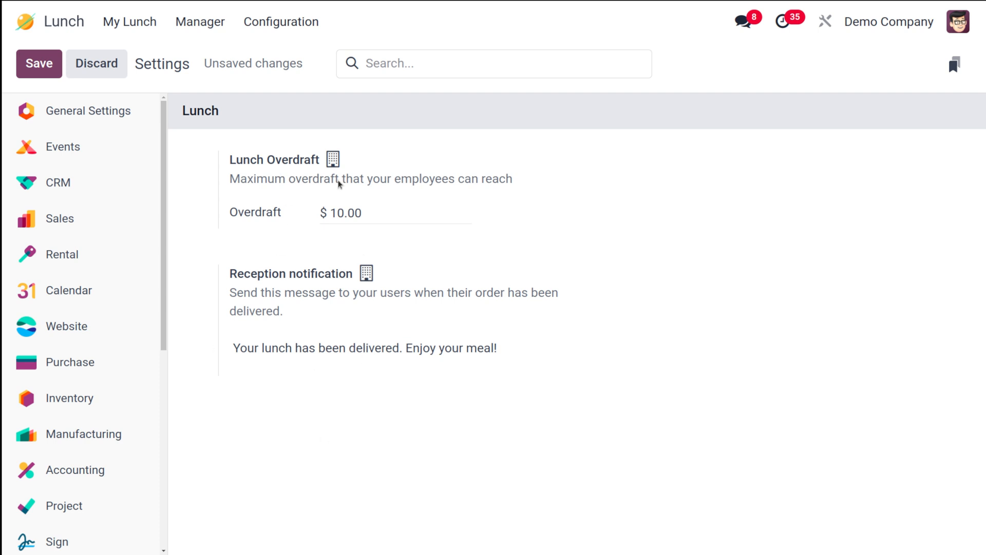
{"action": "left_click", "coordinate": [54, 65]}
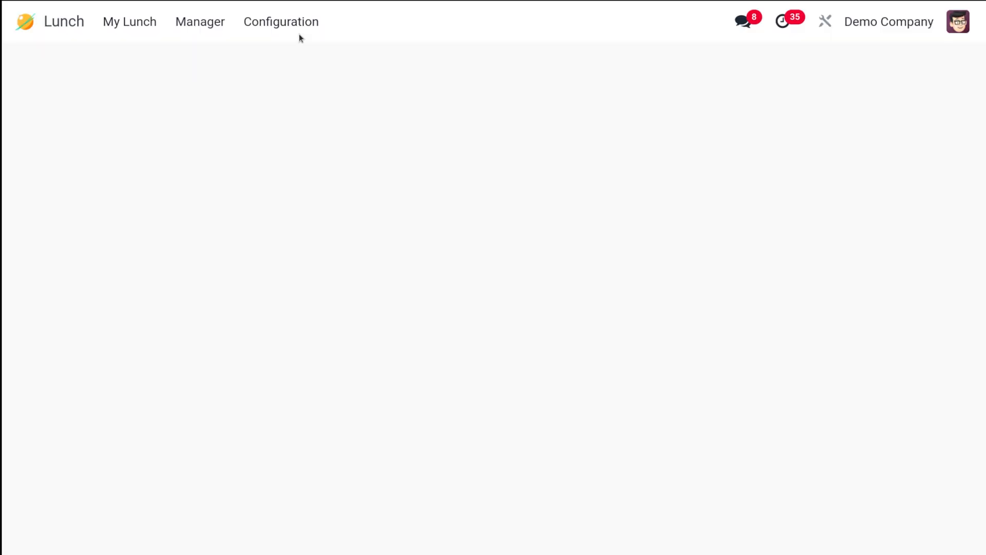
Add a lunch location named "New Office" to the lunch locations list, leaving its address empty
{"action": "left_click", "coordinate": [297, 30]}
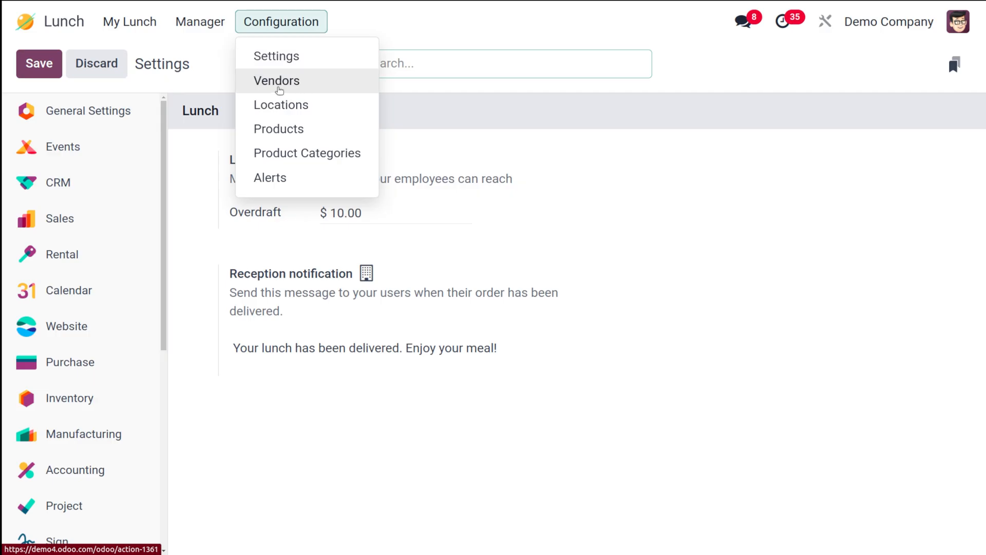
{"action": "left_click", "coordinate": [318, 109]}
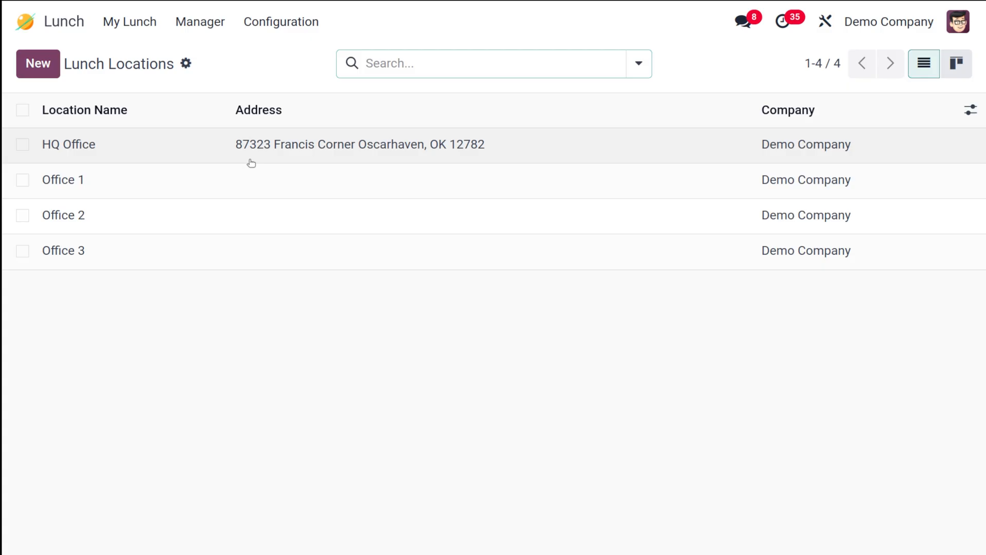
{"action": "left_click", "coordinate": [36, 70]}
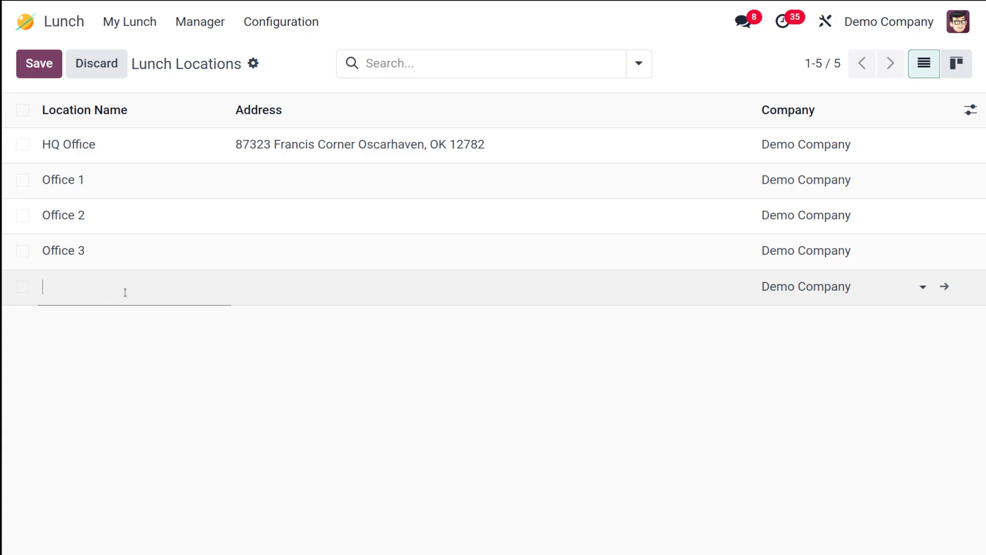
{"action": "type", "text": "New Office"}
{"action": "left_click", "coordinate": [249, 281]}
{"action": "left_click", "coordinate": [755, 411]}
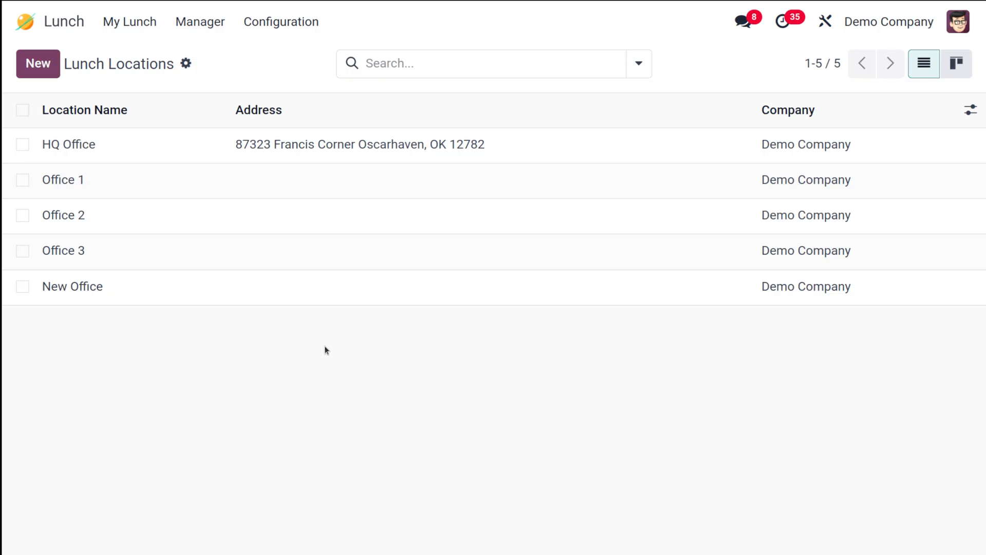
{"action": "left_click", "coordinate": [97, 284]}
{"action": "left_click", "coordinate": [282, 416]}
Create a new lunch alert with the name "New Lunch Vendor"
{"action": "left_click", "coordinate": [260, 22]}
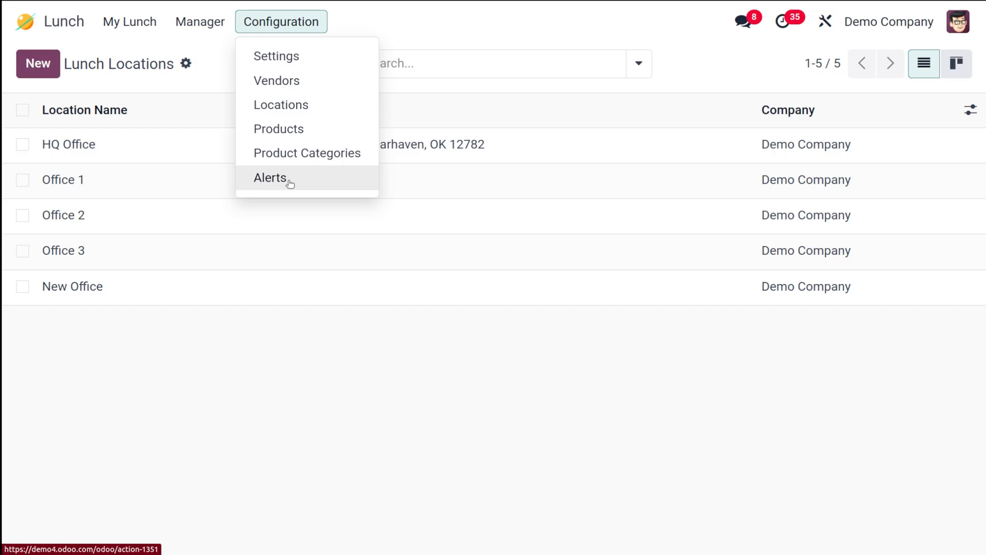
{"action": "left_click", "coordinate": [270, 177]}
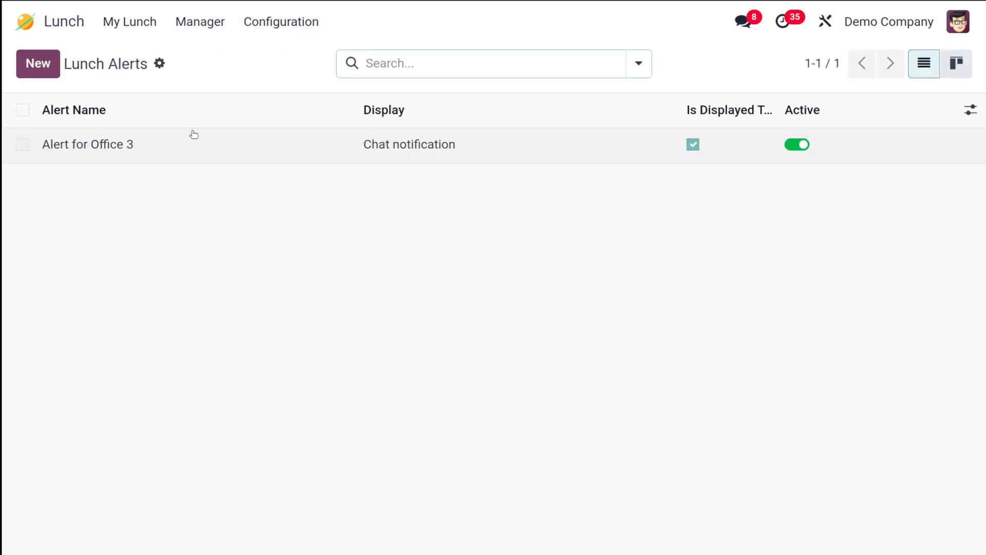
{"action": "left_click", "coordinate": [44, 64]}
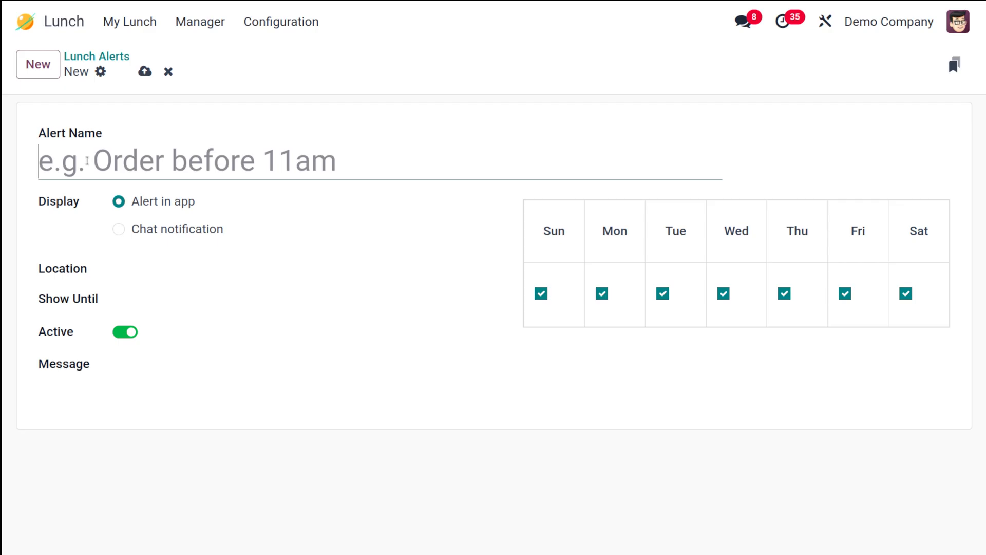
{"action": "type", "text": "New "}
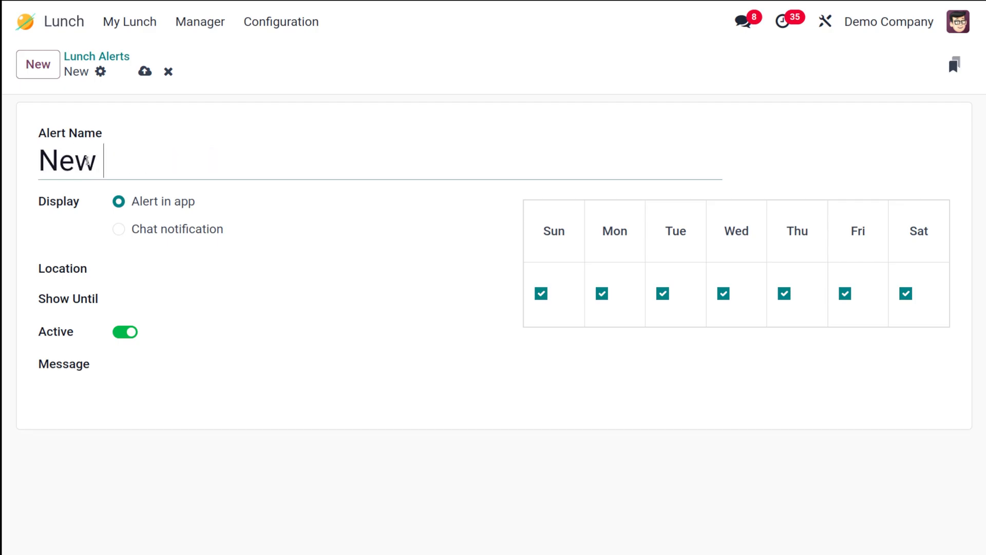
{"action": "type", "text": "Li"}
{"action": "key", "text": "BackSpace"}
{"action": "type", "text": "unch"}
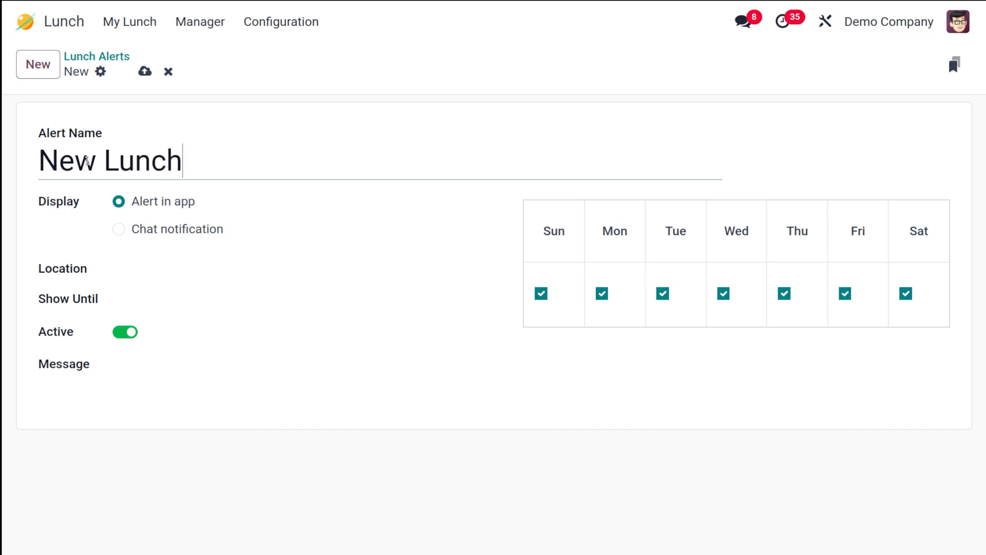
{"action": "type", "text": " Vendor"}
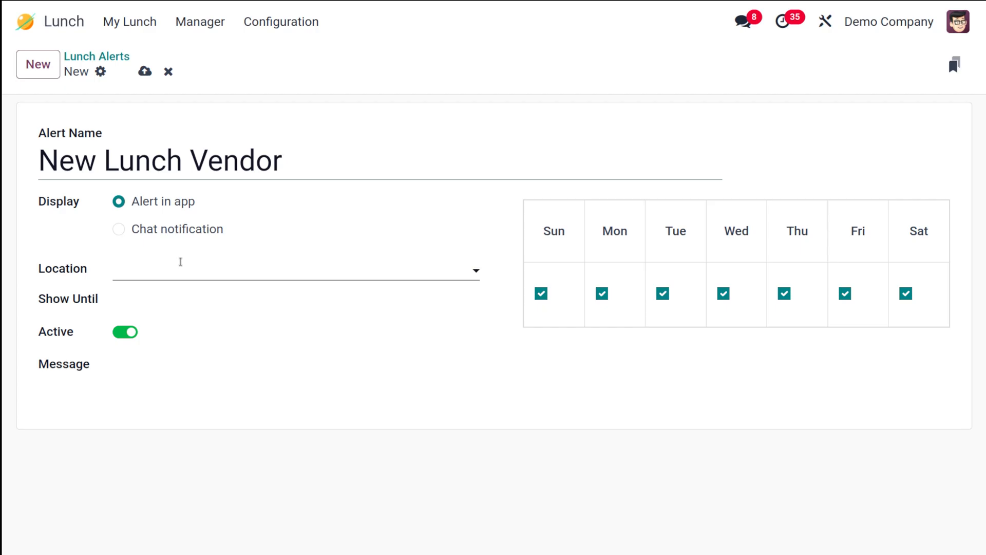
Assign the alert to the locations New Office, HQ Office, Office 1, Office 2 and Office 3
{"action": "left_click", "coordinate": [180, 262]}
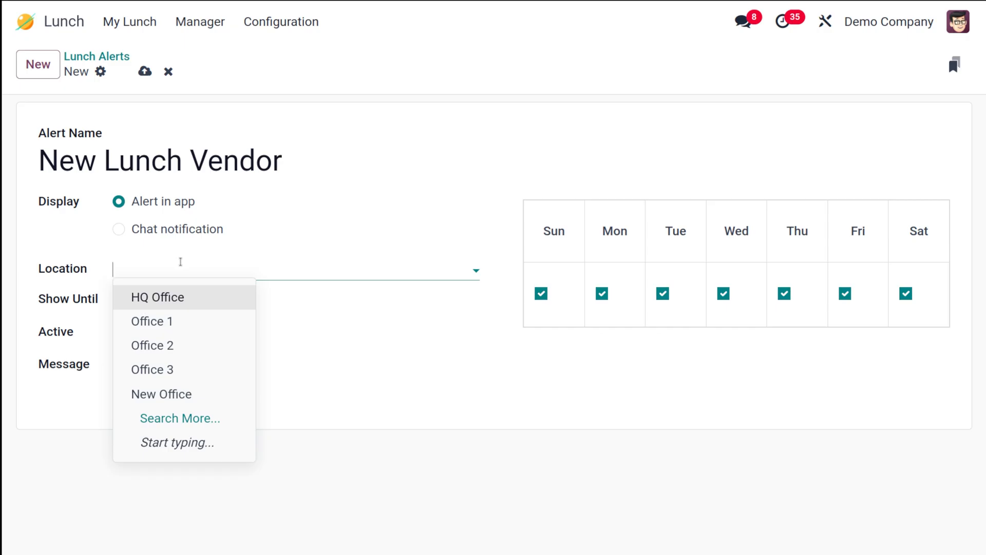
{"action": "left_click", "coordinate": [185, 396]}
{"action": "left_click", "coordinate": [259, 267]}
{"action": "left_click", "coordinate": [232, 296]}
{"action": "left_click", "coordinate": [263, 270]}
{"action": "left_click", "coordinate": [259, 269]}
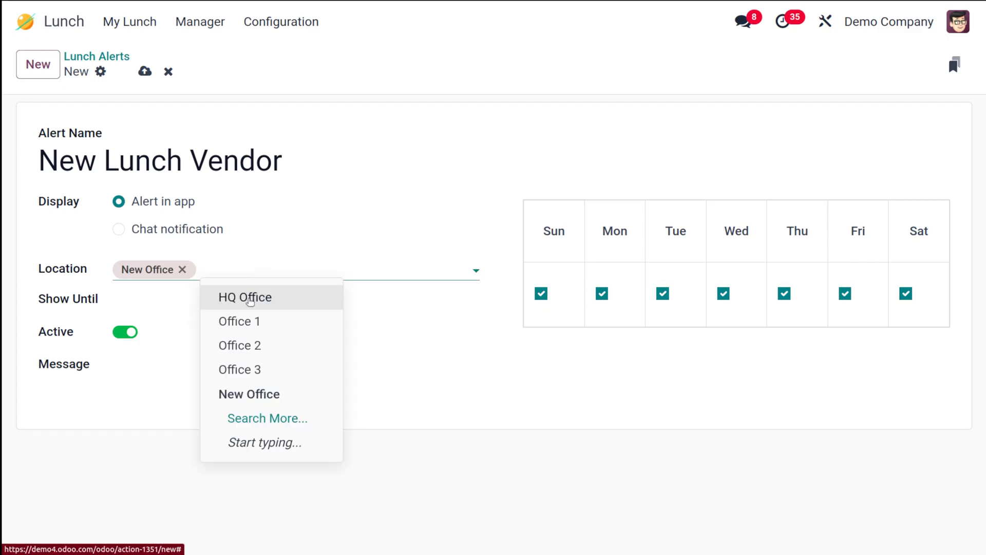
{"action": "left_click", "coordinate": [251, 301]}
{"action": "left_click", "coordinate": [319, 272]}
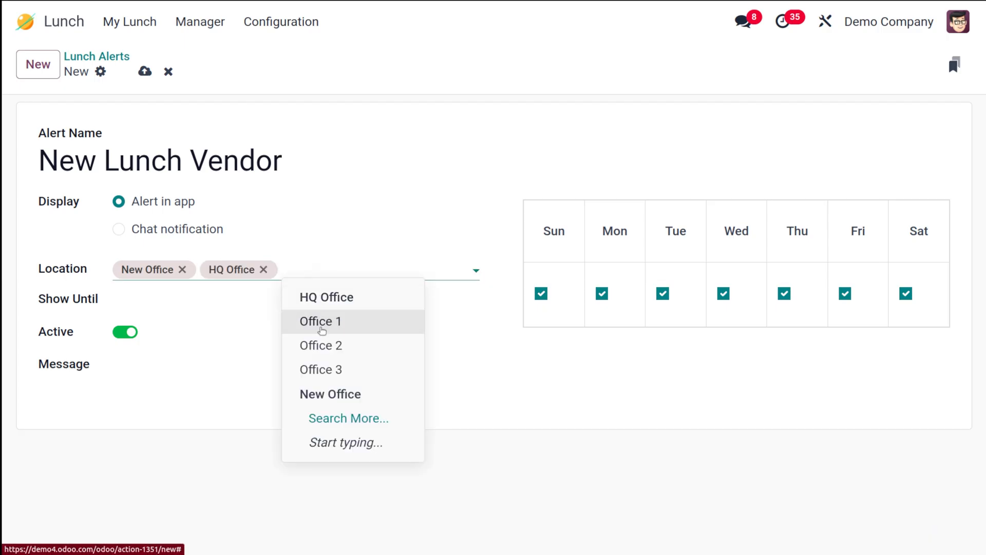
{"action": "left_click", "coordinate": [320, 323]}
{"action": "left_click", "coordinate": [368, 269]}
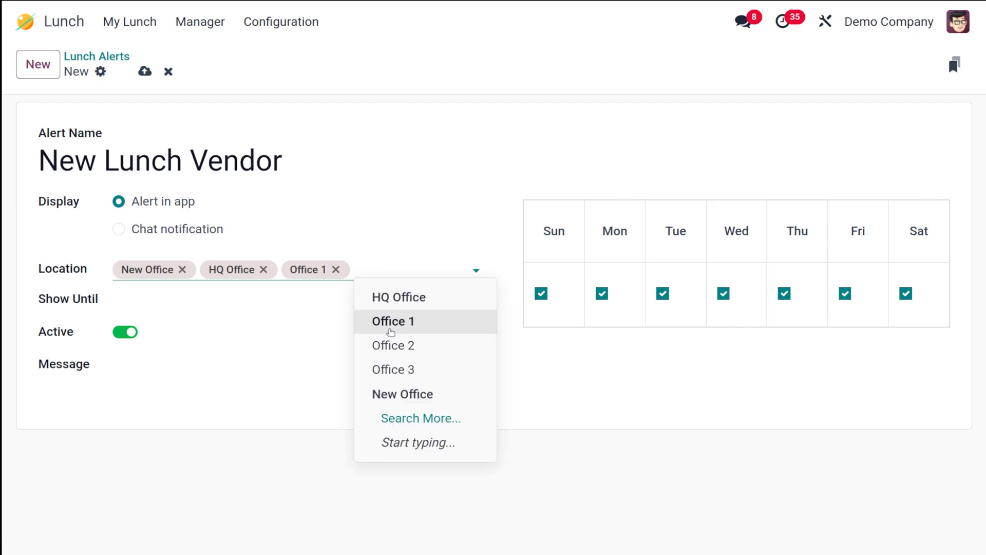
{"action": "left_click", "coordinate": [392, 345]}
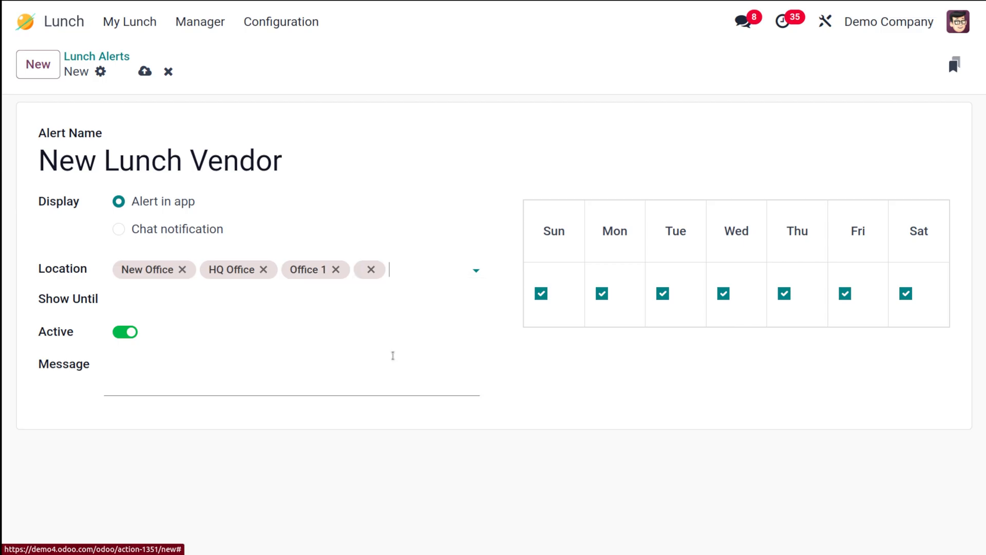
{"action": "left_click", "coordinate": [438, 266]}
{"action": "left_click", "coordinate": [441, 368]}
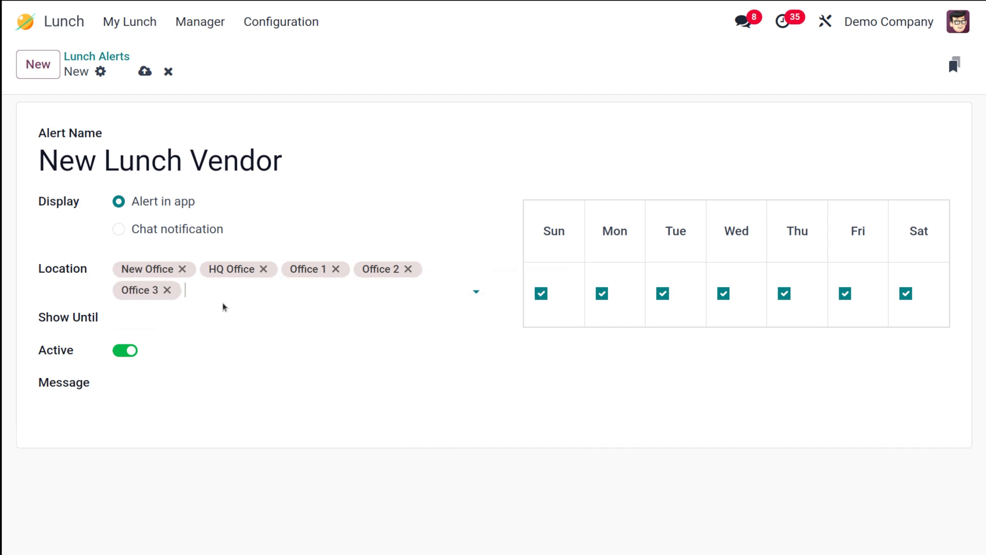
{"action": "left_click", "coordinate": [228, 291]}
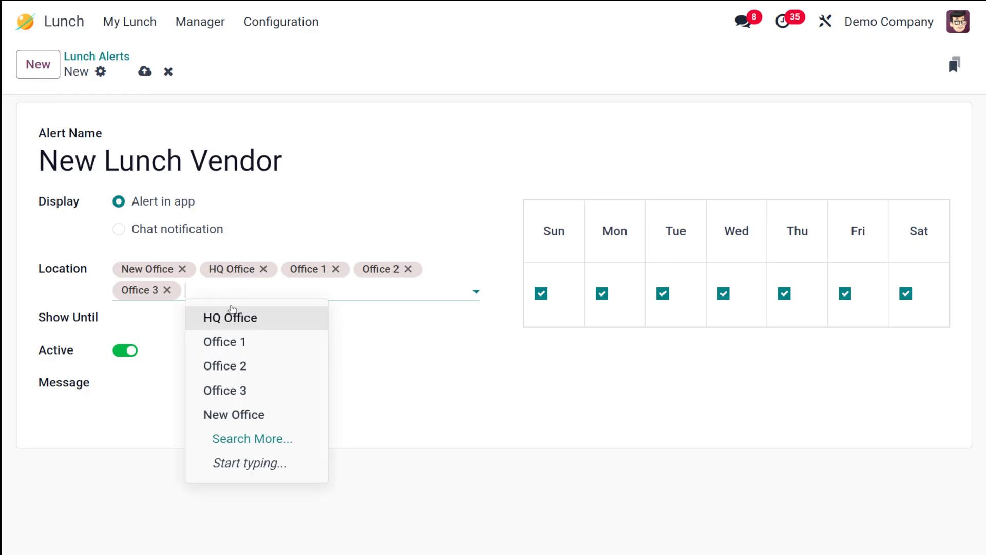
{"action": "left_click", "coordinate": [235, 336]}
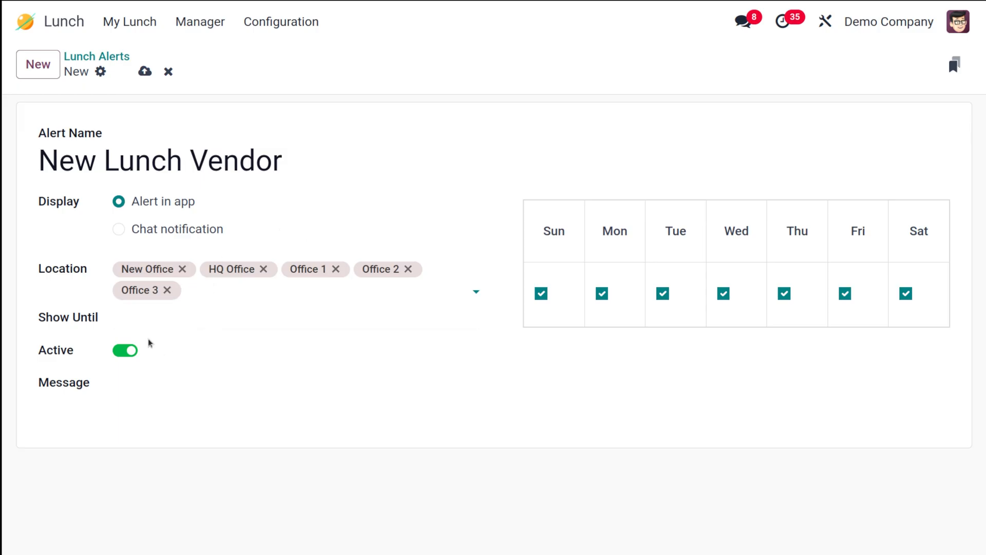
Set the alert to show until 01/31/2025 and enter the message "This is a new alert"
{"action": "left_click", "coordinate": [224, 317]}
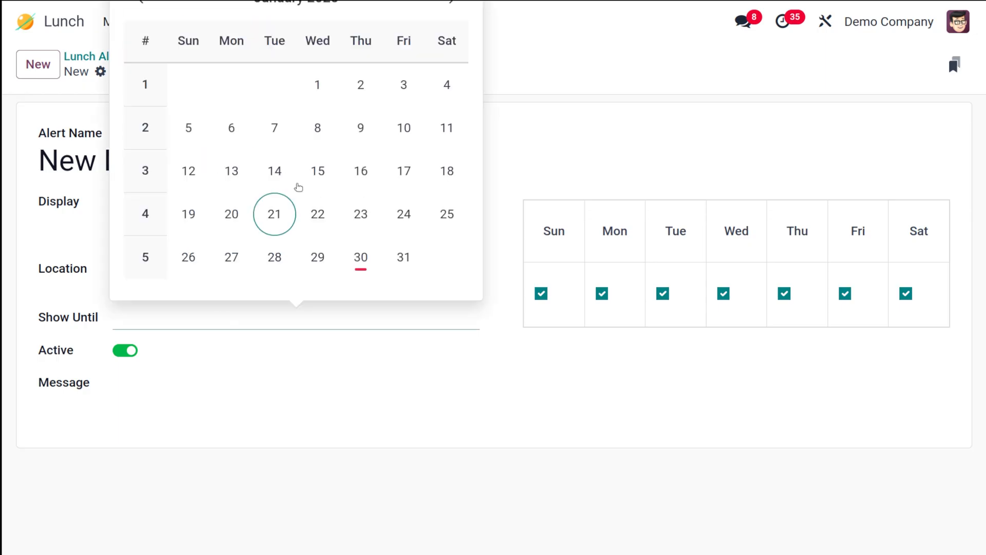
{"action": "left_click", "coordinate": [405, 258]}
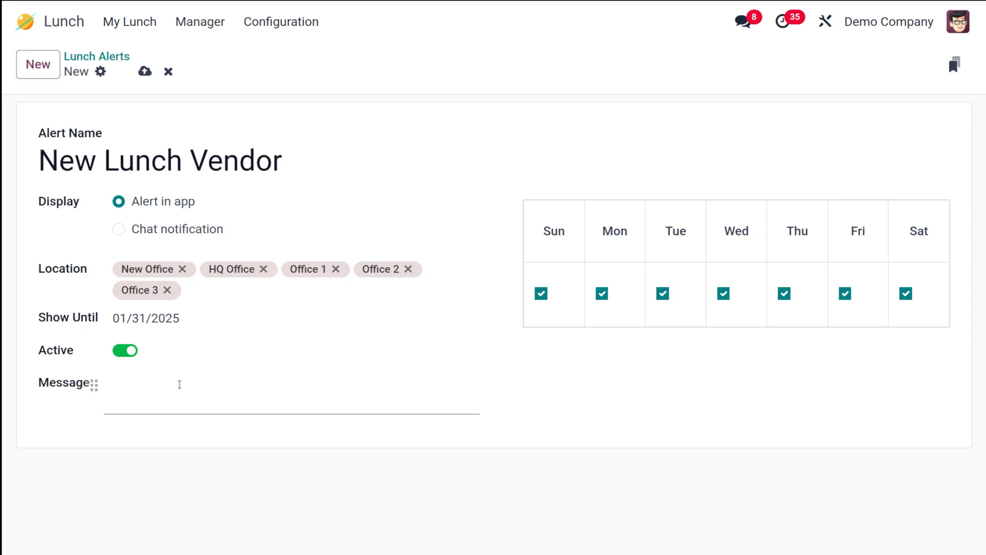
{"action": "left_click", "coordinate": [180, 384]}
{"action": "type", "text": "ti"}
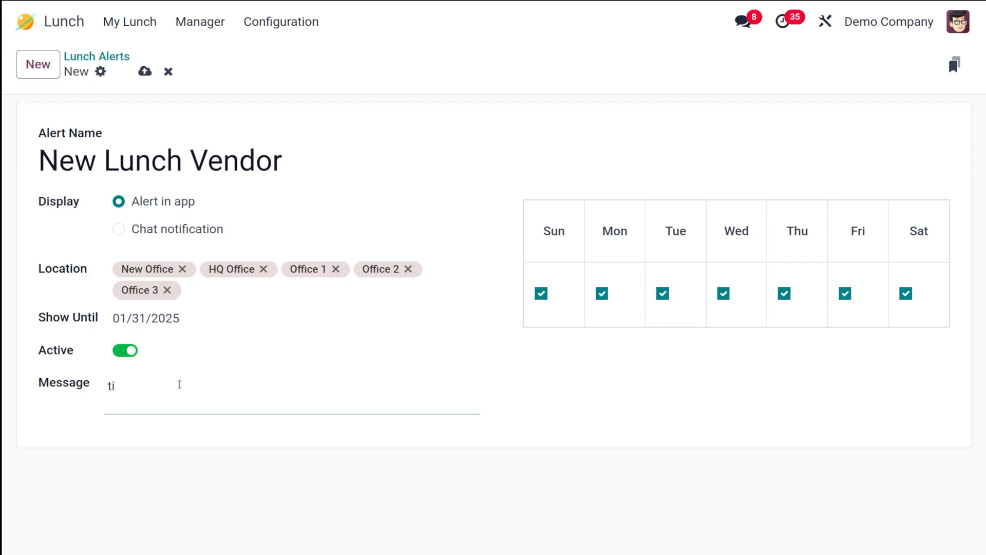
{"action": "key", "text": "BackSpace"}
{"action": "key", "text": "BackSpace"}
{"action": "type", "text": "This is a new alert"}
Turn Wednesday off and back on in the alert's weekday schedule, and save the alert
{"action": "left_click", "coordinate": [724, 294]}
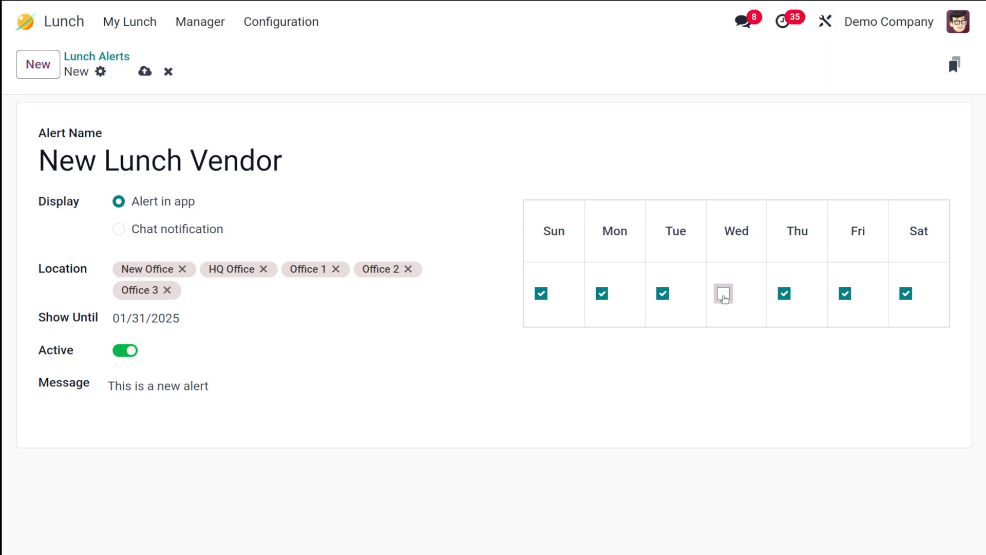
{"action": "left_click", "coordinate": [724, 297]}
{"action": "left_click", "coordinate": [144, 73]}
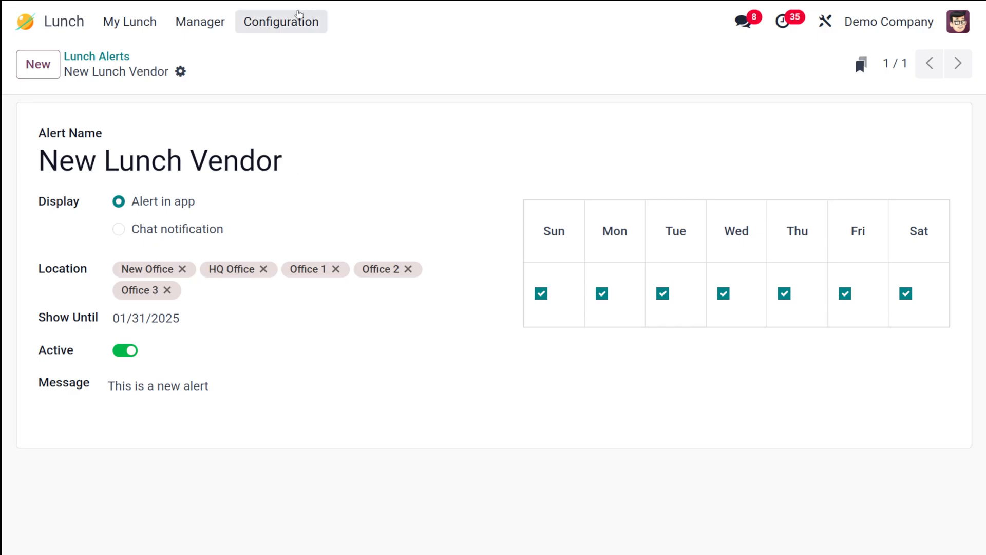
Open the lunch vendors and show them as a list
{"action": "left_click", "coordinate": [288, 20]}
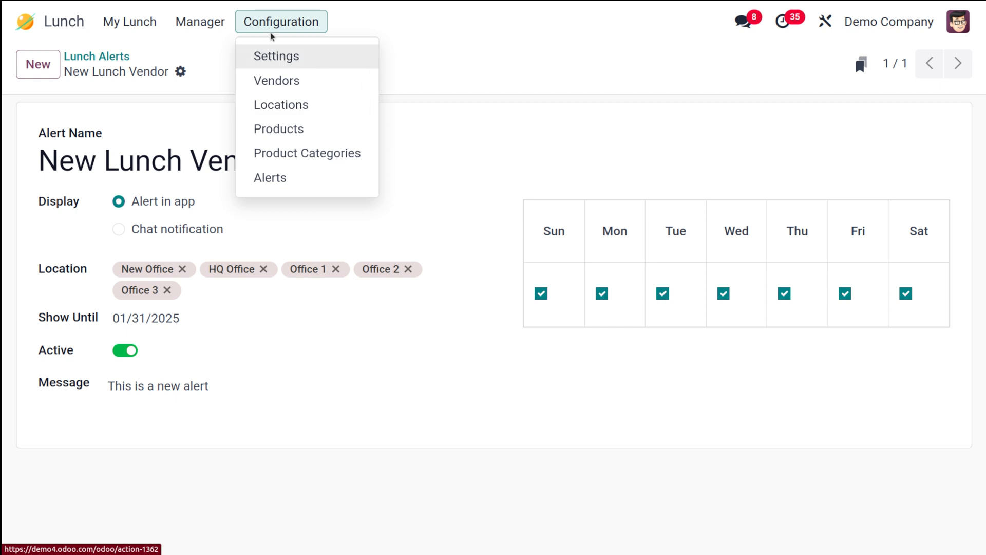
{"action": "left_click", "coordinate": [293, 81]}
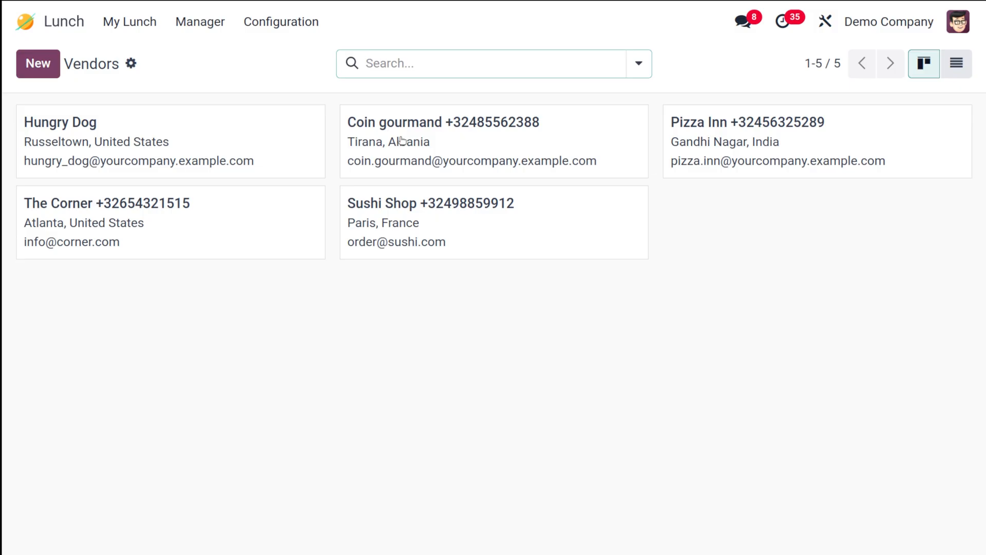
{"action": "left_click", "coordinate": [956, 63]}
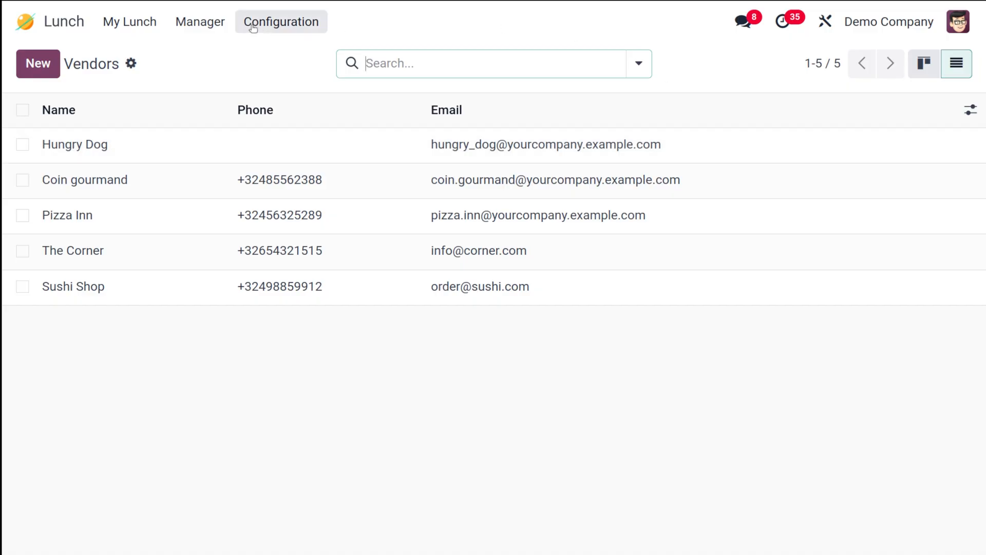
Create a new lunch vendor and enter the name "The Pizzeria Inn"
{"action": "left_click", "coordinate": [49, 53]}
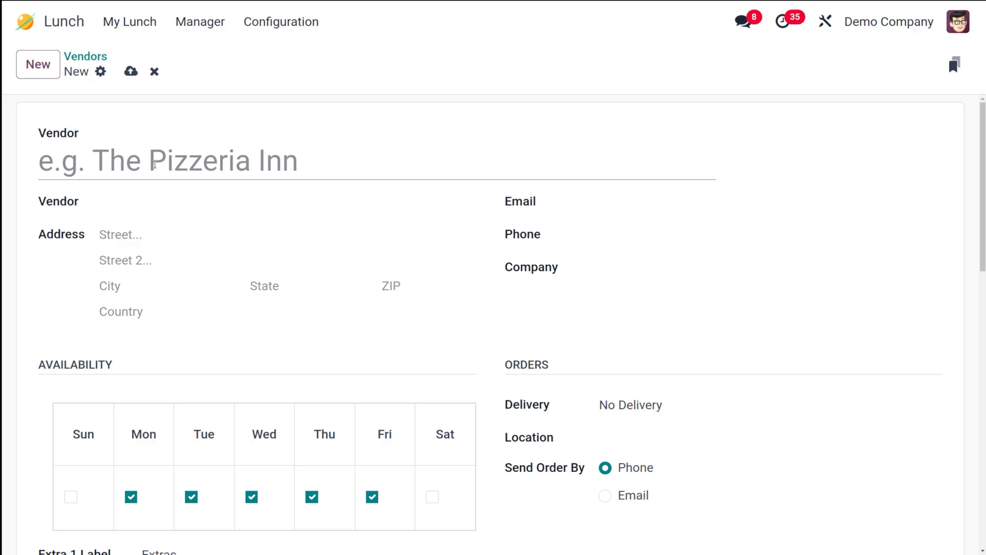
{"action": "type", "text": "The "}
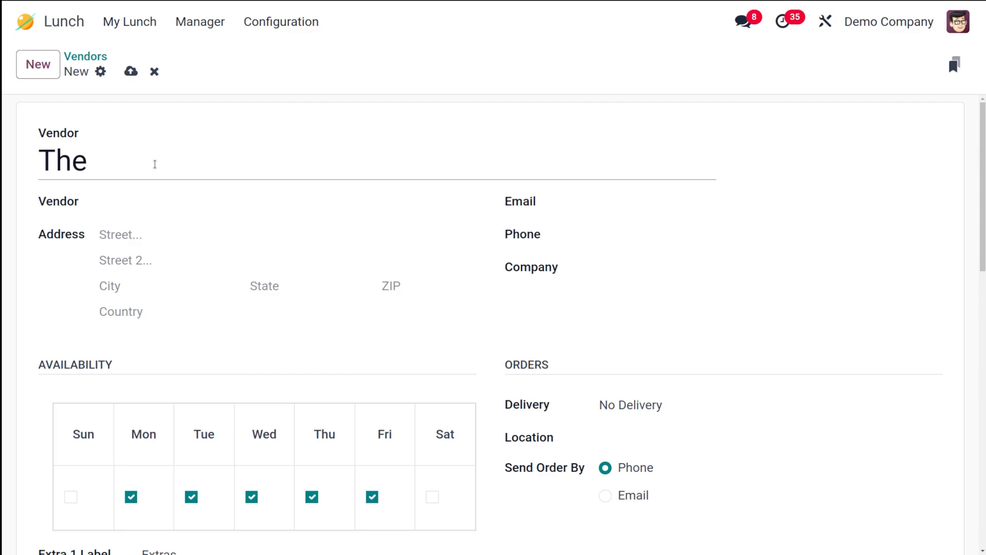
{"action": "type", "text": "pi"}
{"action": "key", "text": "BackSpace"}
{"action": "key", "text": "BackSpace"}
{"action": "type", "text": "Pizzeri"}
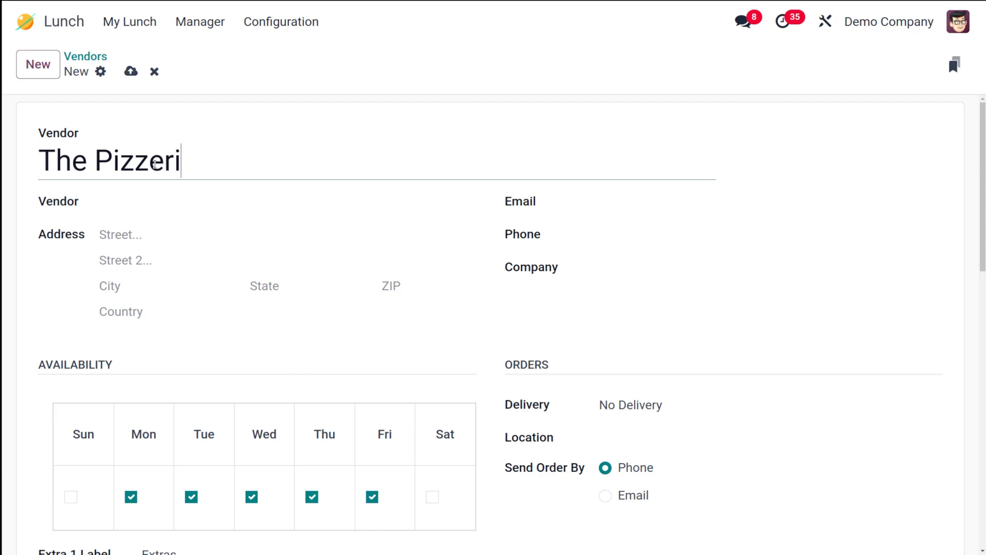
{"action": "type", "text": "a Inn"}
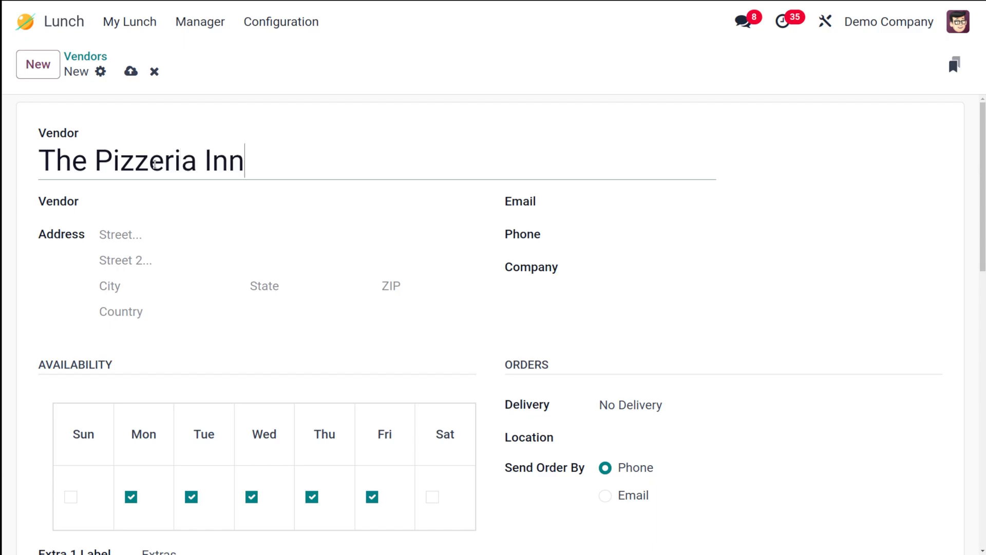
Link the new vendor to an existing contact from the suggested contacts
{"action": "left_click", "coordinate": [162, 202]}
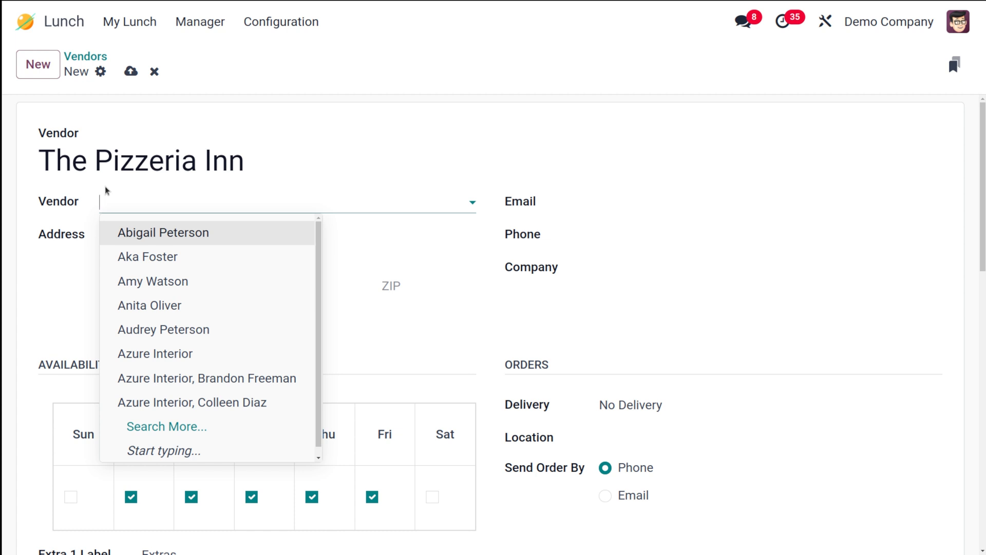
{"action": "left_click", "coordinate": [162, 282]}
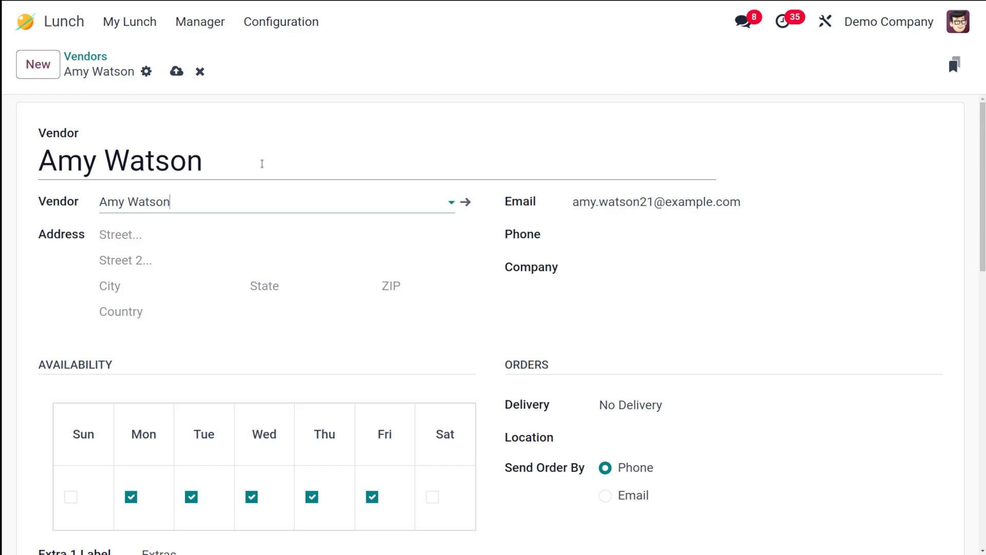
{"action": "left_click_drag", "start_coordinate": [261, 163], "coordinate": [21, 157]}
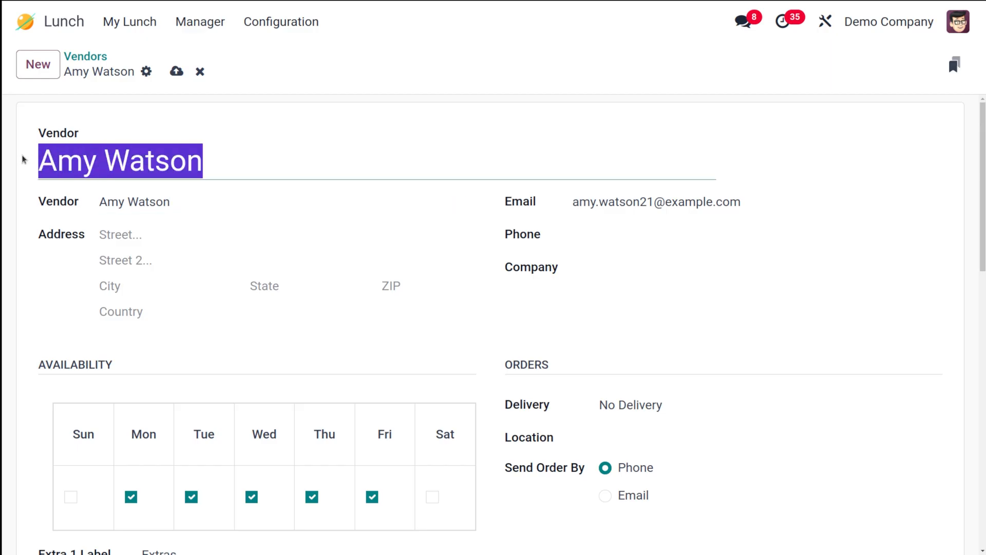
{"action": "left_click", "coordinate": [225, 119]}
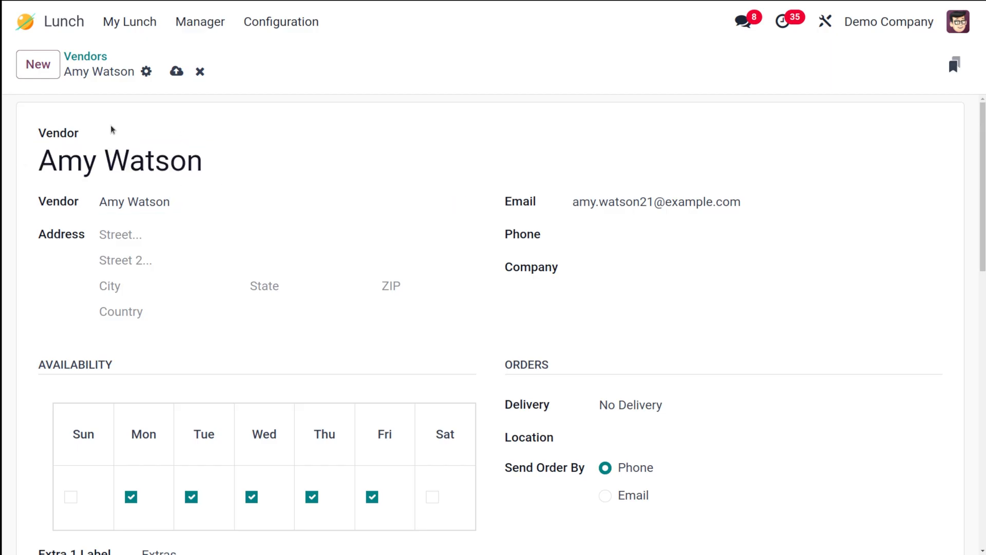
Examine the vendor form's address, weekday availability, orders and extras sections
{"action": "scroll", "coordinate": [189, 261], "scroll_direction": "down", "scroll_amount": 3}
{"action": "scroll", "coordinate": [189, 266], "scroll_direction": "up", "scroll_amount": 2}
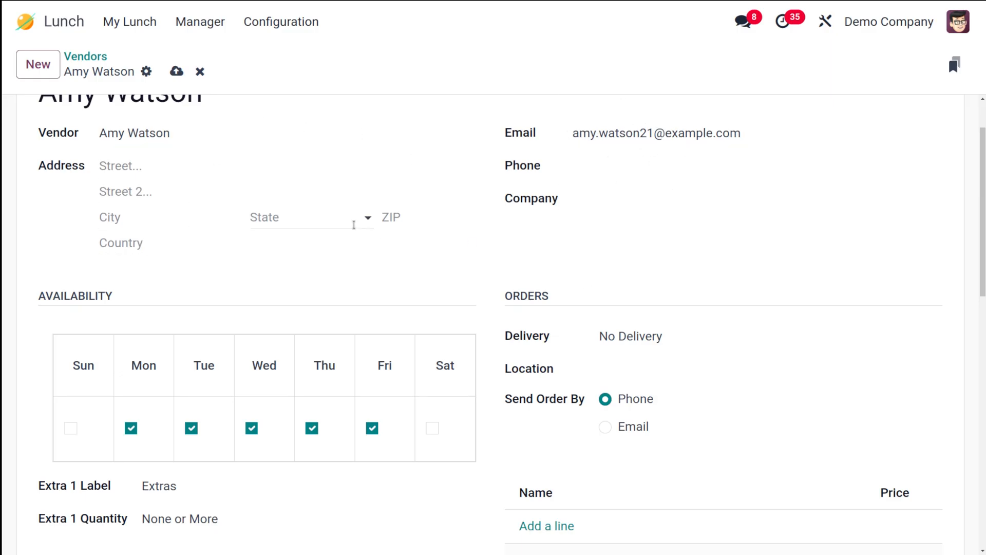
{"action": "scroll", "coordinate": [357, 247], "scroll_direction": "down", "scroll_amount": 5}
{"action": "scroll", "coordinate": [356, 249], "scroll_direction": "up", "scroll_amount": 2}
{"action": "scroll", "coordinate": [356, 250], "scroll_direction": "up", "scroll_amount": 1}
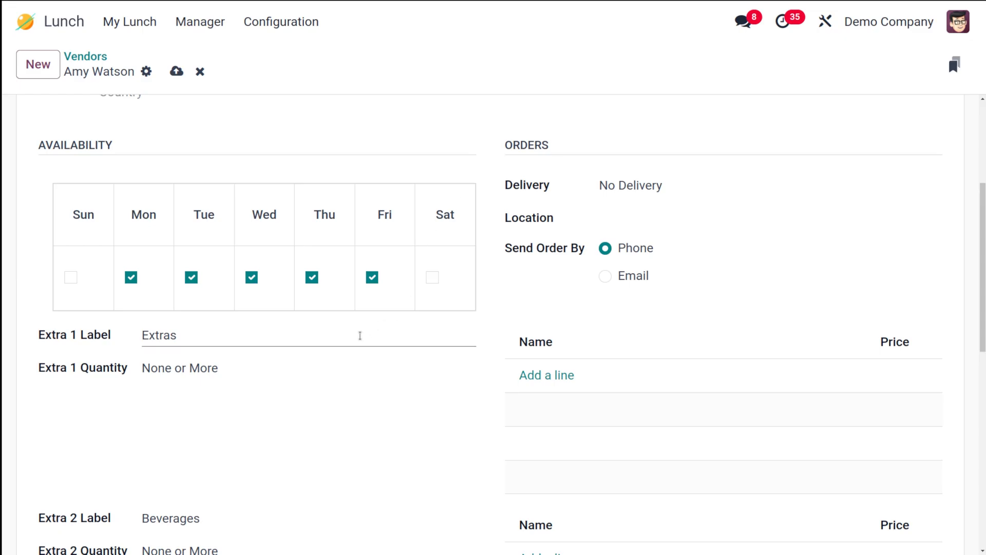
{"action": "scroll", "coordinate": [119, 390], "scroll_direction": "down", "scroll_amount": 4}
{"action": "scroll", "coordinate": [119, 392], "scroll_direction": "up", "scroll_amount": 1}
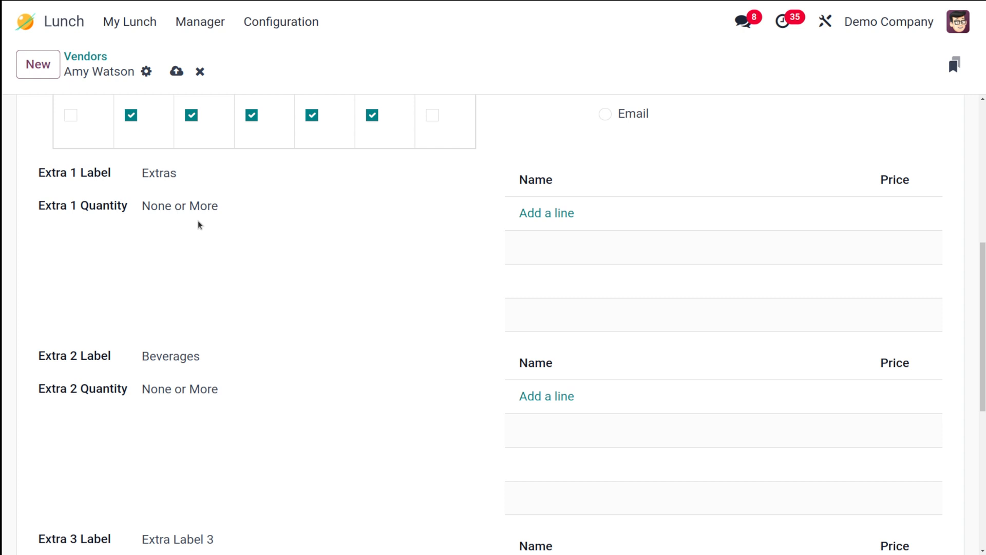
{"action": "scroll", "coordinate": [154, 310], "scroll_direction": "up", "scroll_amount": 5}
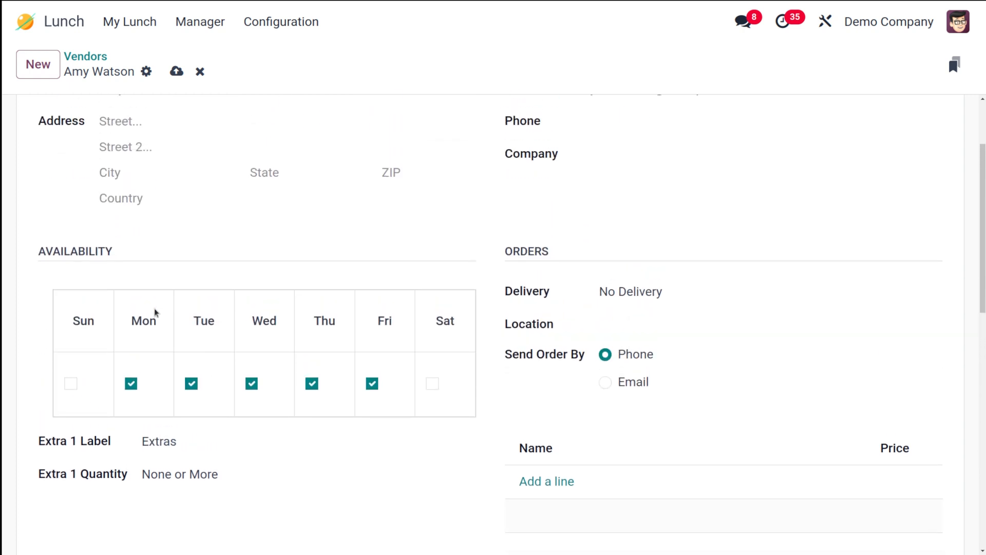
{"action": "scroll", "coordinate": [154, 308], "scroll_direction": "down", "scroll_amount": 1}
{"action": "scroll", "coordinate": [154, 308], "scroll_direction": "down", "scroll_amount": 1}
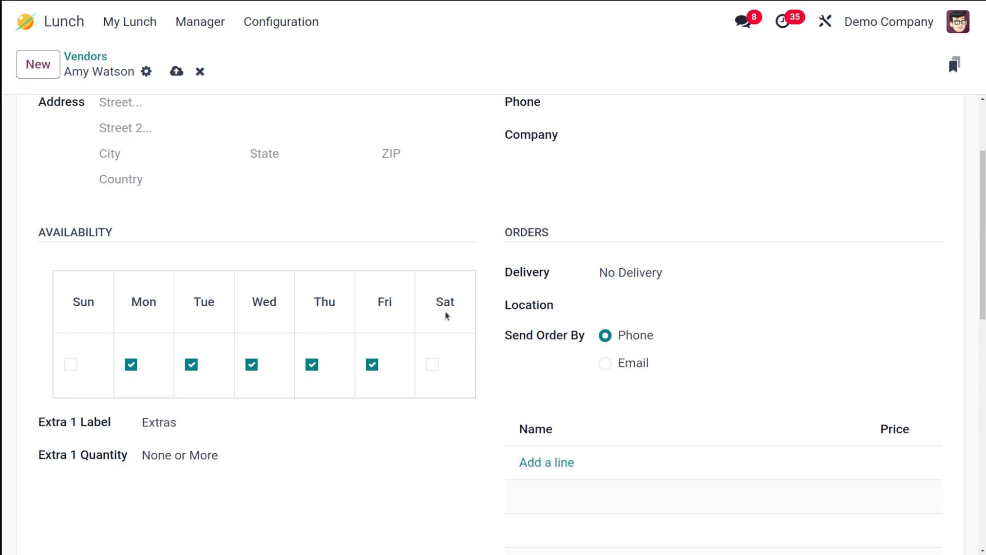
Set the vendor's Extra 1 Quantity to Only One, keeping the label "Extras"
{"action": "scroll", "coordinate": [275, 407], "scroll_direction": "down", "scroll_amount": 2}
{"action": "left_click", "coordinate": [206, 296]}
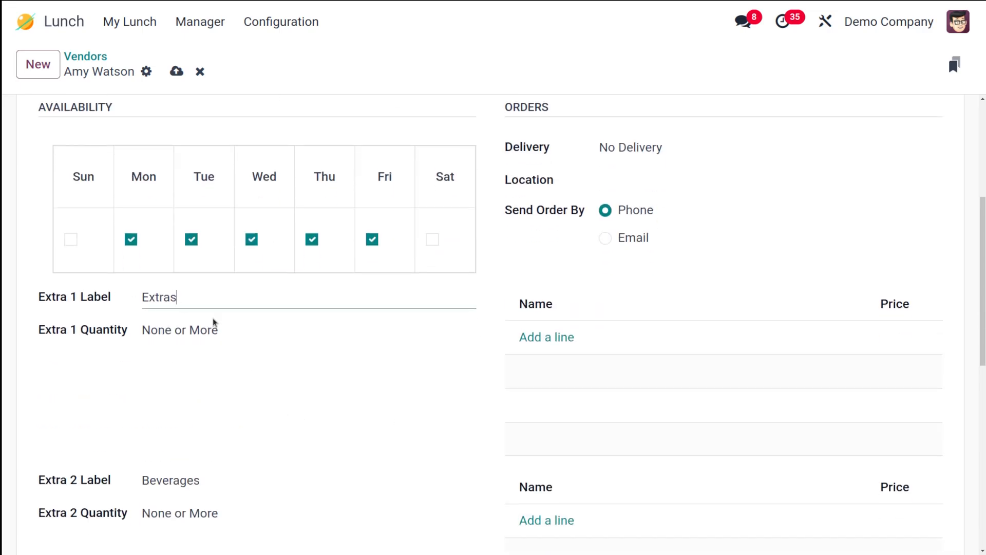
{"action": "left_click", "coordinate": [253, 333]}
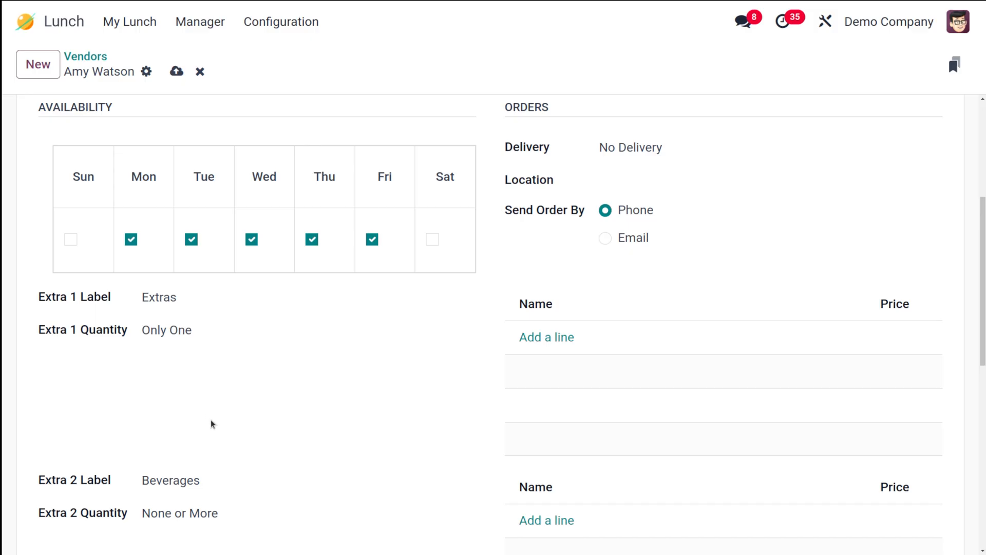
Inspect the Extra 2 label and its quantity options, and look over the rest of the vendor form
{"action": "scroll", "coordinate": [211, 419], "scroll_direction": "down", "scroll_amount": 2}
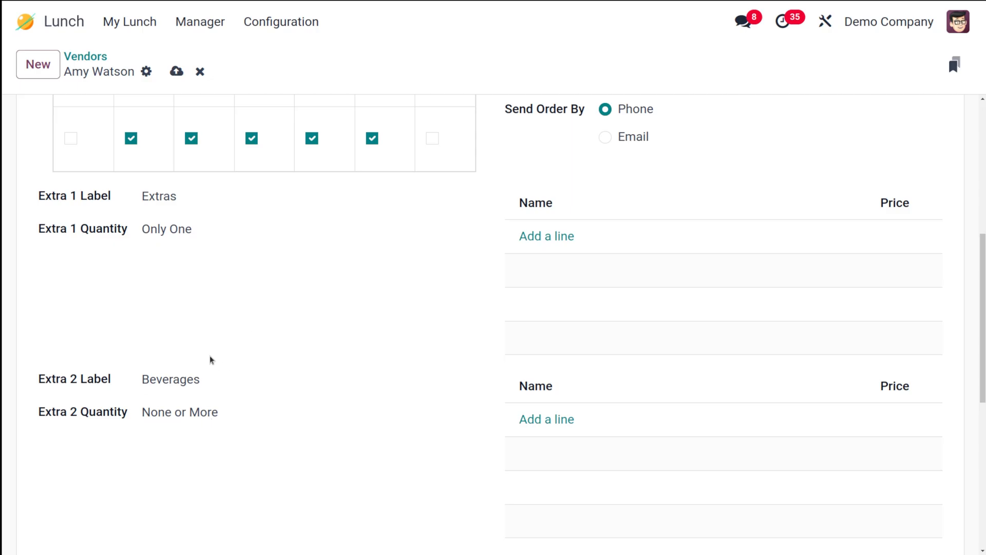
{"action": "left_click", "coordinate": [224, 381]}
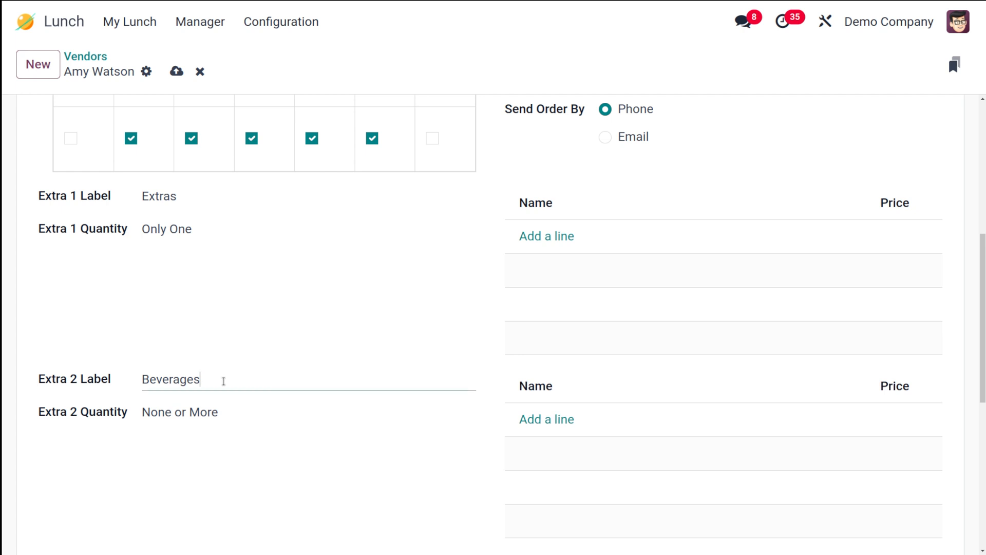
{"action": "left_click", "coordinate": [232, 414]}
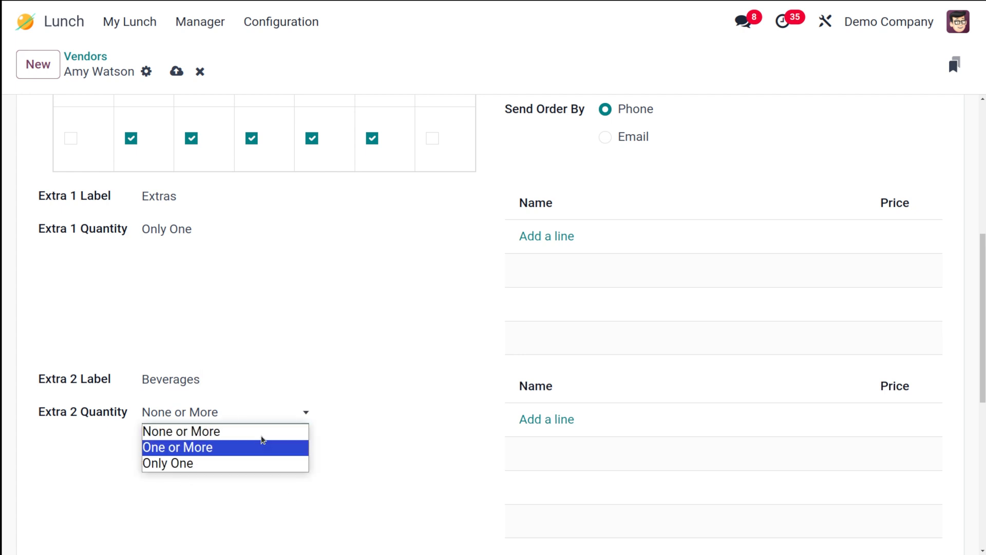
{"action": "left_click", "coordinate": [229, 505]}
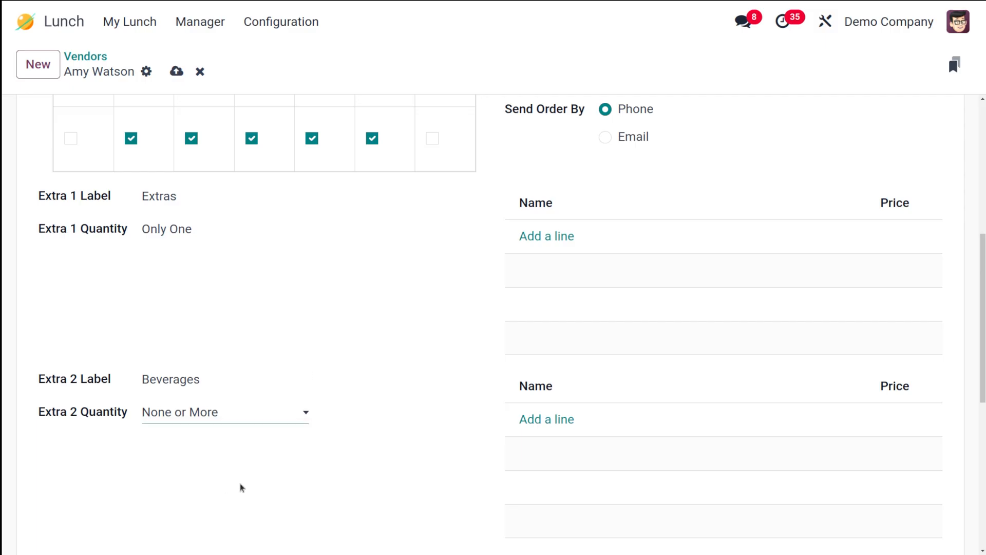
{"action": "scroll", "coordinate": [314, 377], "scroll_direction": "down", "scroll_amount": 8}
{"action": "scroll", "coordinate": [316, 379], "scroll_direction": "up", "scroll_amount": 9}
{"action": "scroll", "coordinate": [316, 379], "scroll_direction": "up", "scroll_amount": 5}
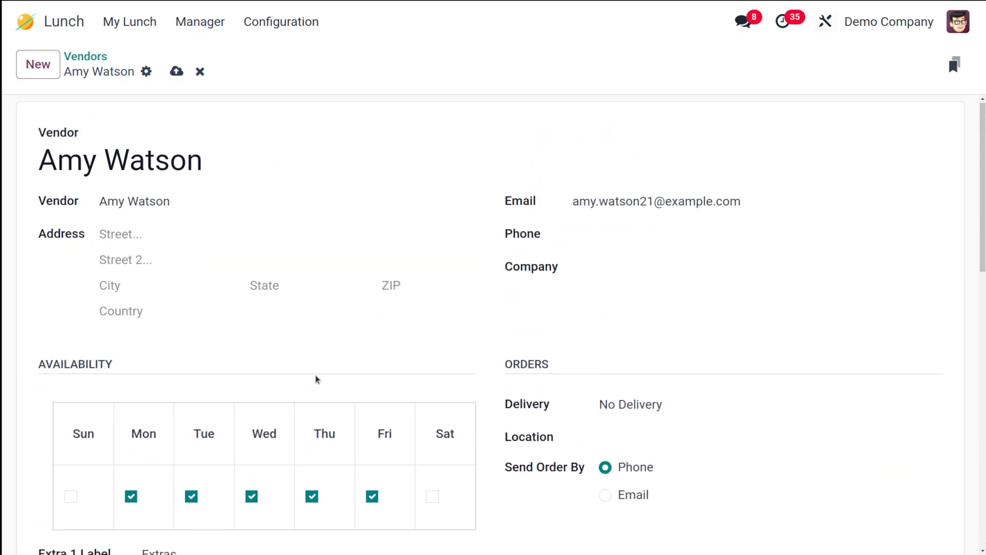
{"action": "scroll", "coordinate": [317, 380], "scroll_direction": "down", "scroll_amount": 1}
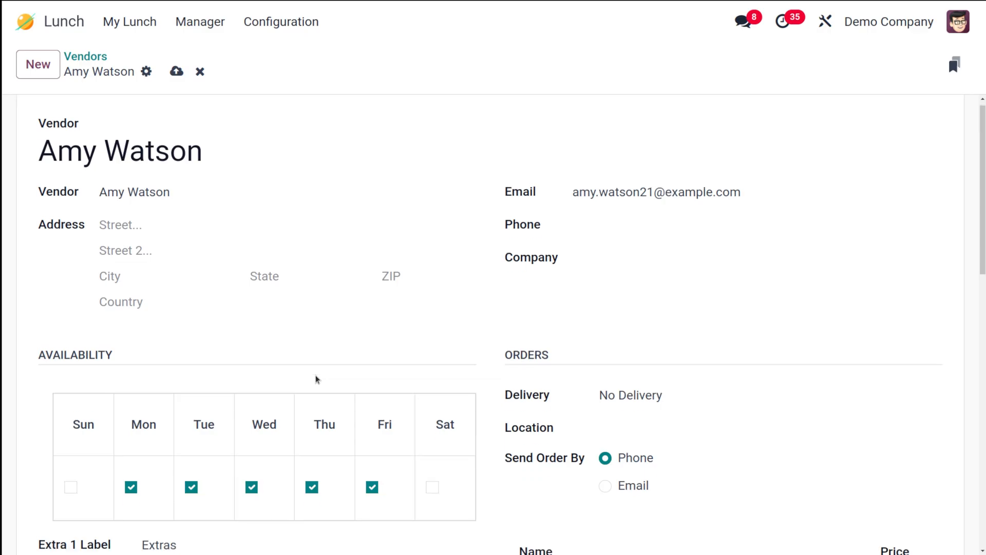
{"action": "scroll", "coordinate": [315, 378], "scroll_direction": "down", "scroll_amount": 1}
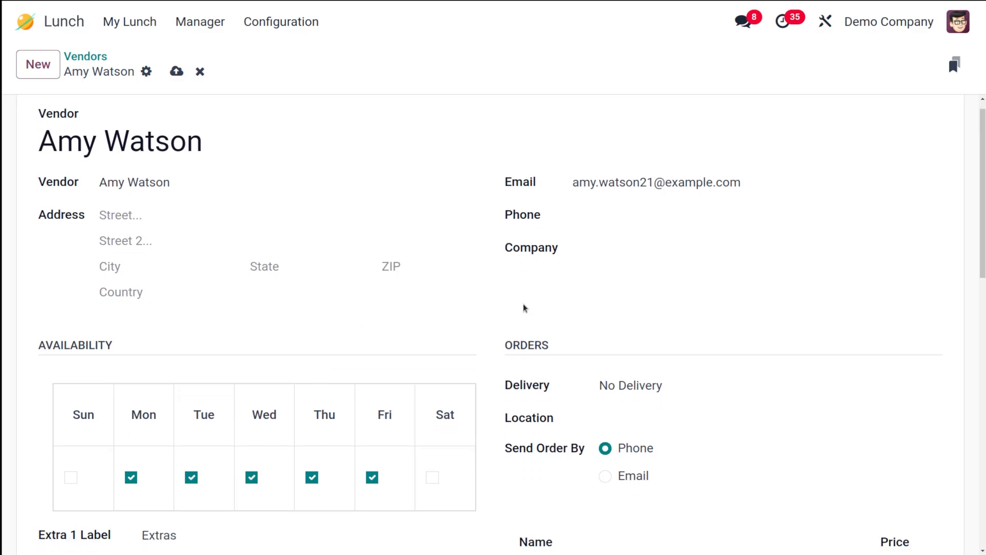
Assign the vendor's orders to the New Office location and set Delivery to "Delivery"
{"action": "scroll", "coordinate": [611, 381], "scroll_direction": "down", "scroll_amount": 3}
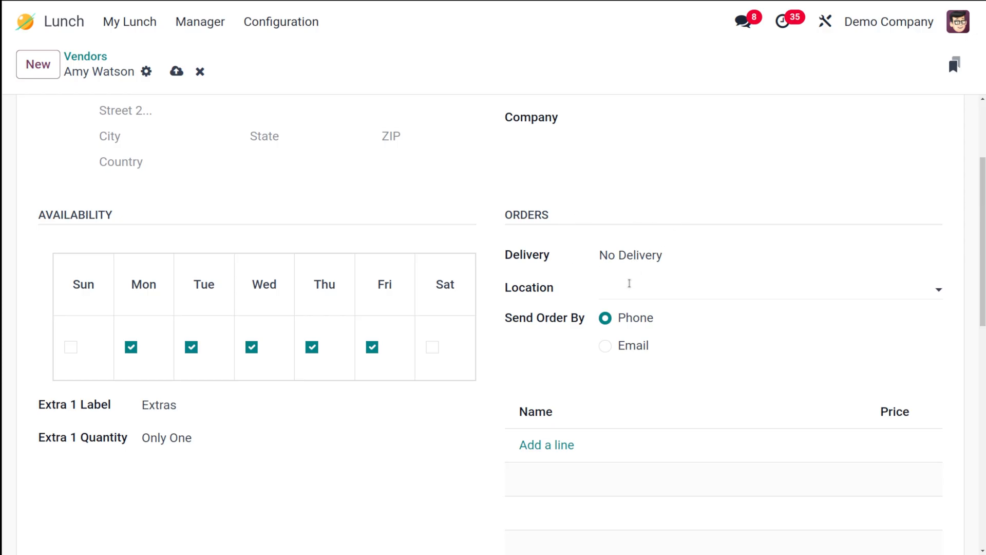
{"action": "left_click", "coordinate": [652, 258]}
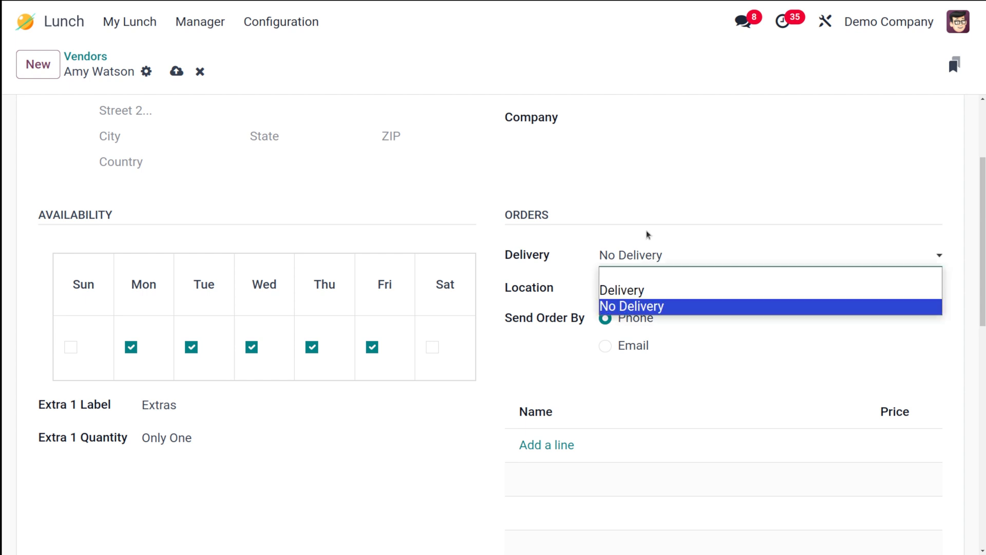
{"action": "left_click", "coordinate": [646, 231]}
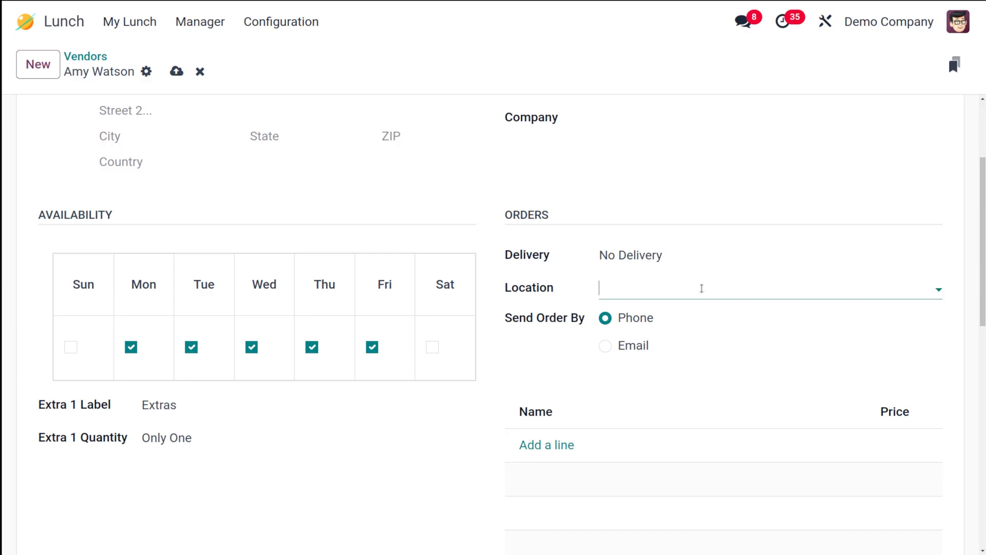
{"action": "left_click", "coordinate": [701, 288]}
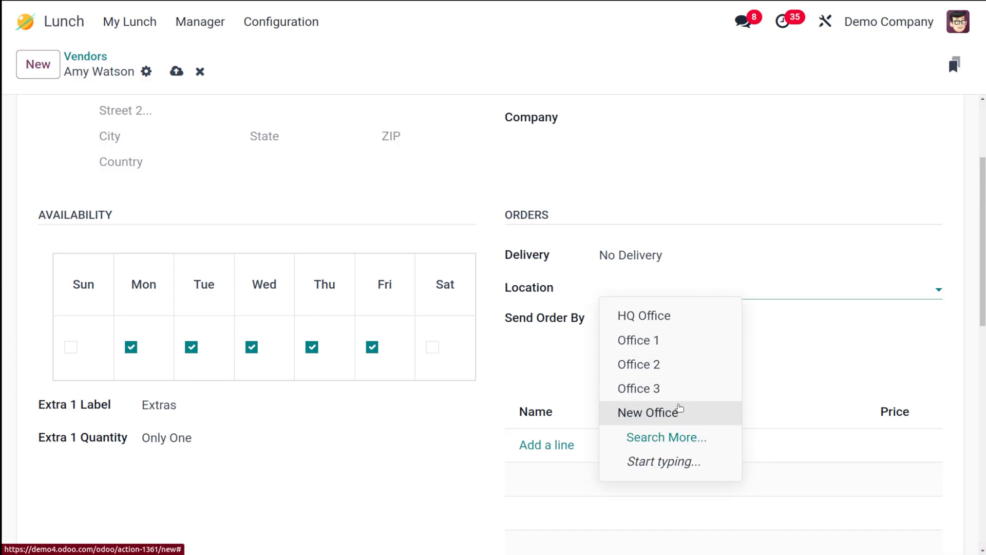
{"action": "left_click", "coordinate": [679, 411]}
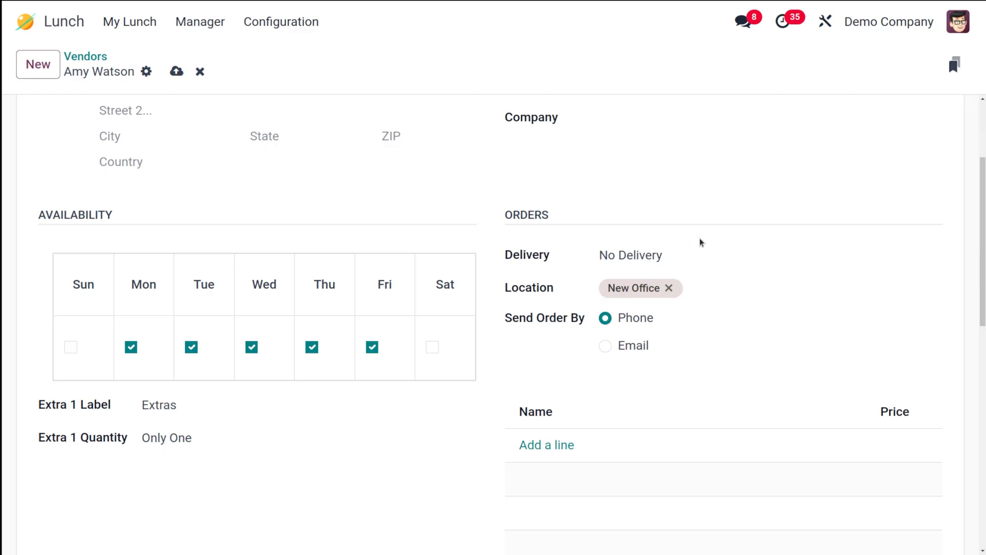
{"action": "left_click", "coordinate": [663, 259]}
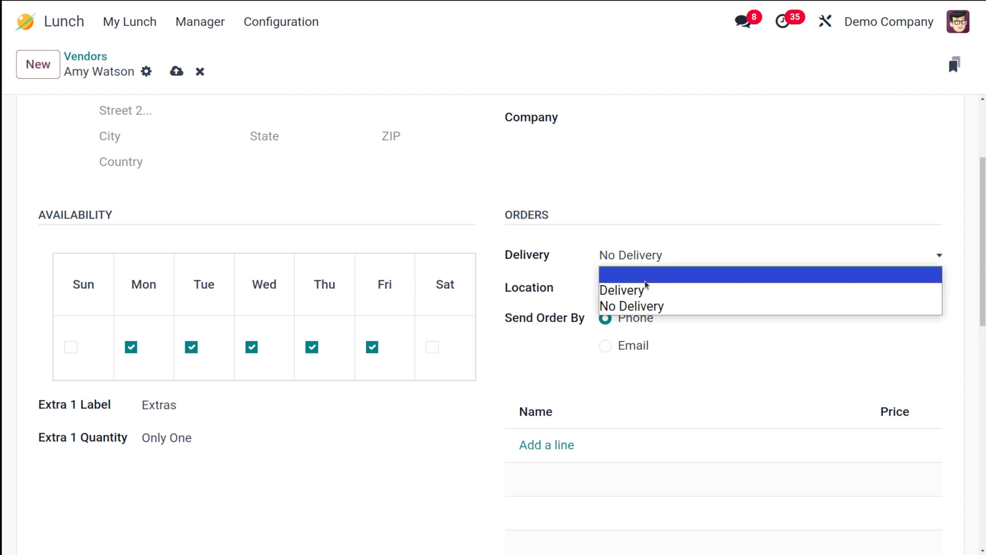
{"action": "left_click", "coordinate": [626, 293]}
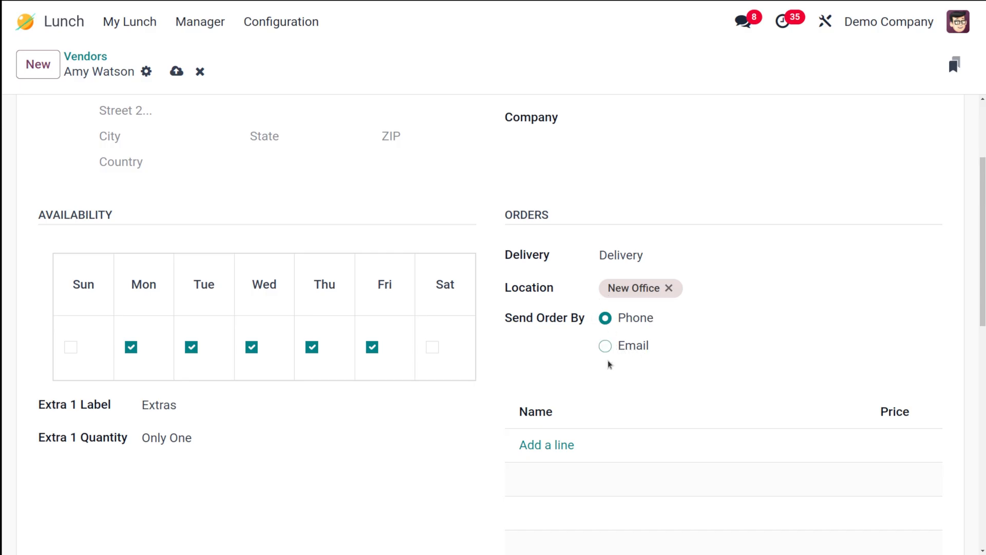
Add a Maggi option priced at $10.00 to the vendor's Extra 1 list
{"action": "scroll", "coordinate": [609, 380], "scroll_direction": "down", "scroll_amount": 3}
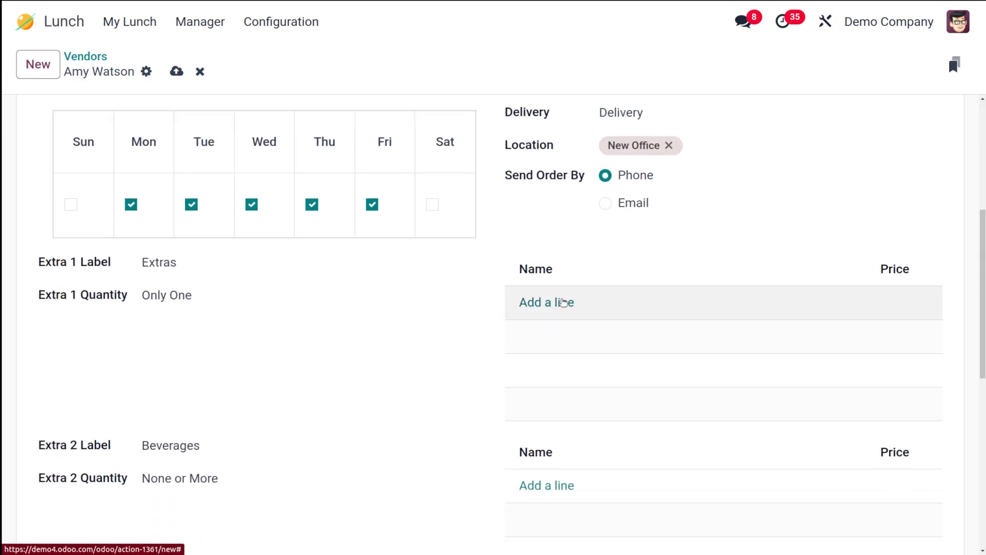
{"action": "left_click", "coordinate": [563, 301]}
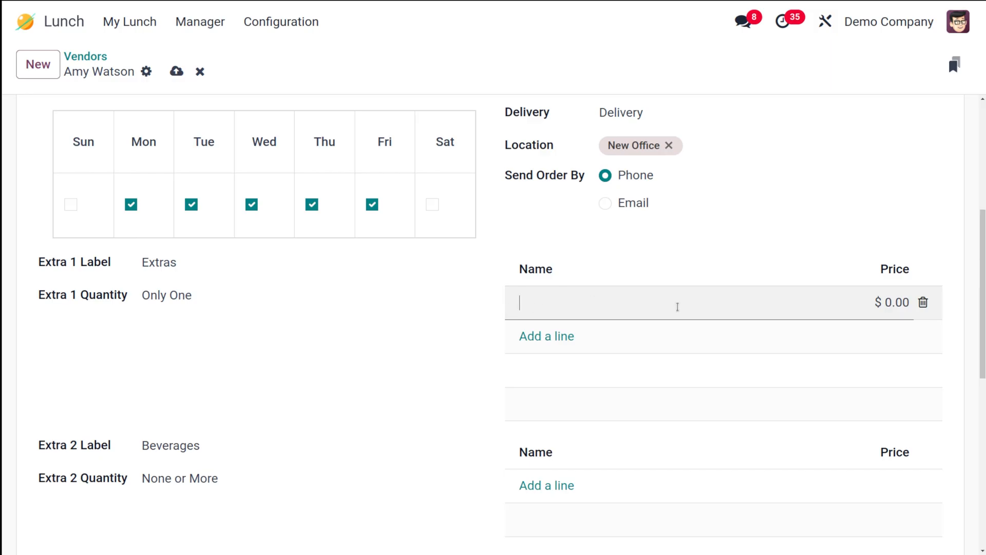
{"action": "scroll", "coordinate": [695, 258], "scroll_direction": "up", "scroll_amount": 5}
{"action": "scroll", "coordinate": [695, 258], "scroll_direction": "down", "scroll_amount": 4}
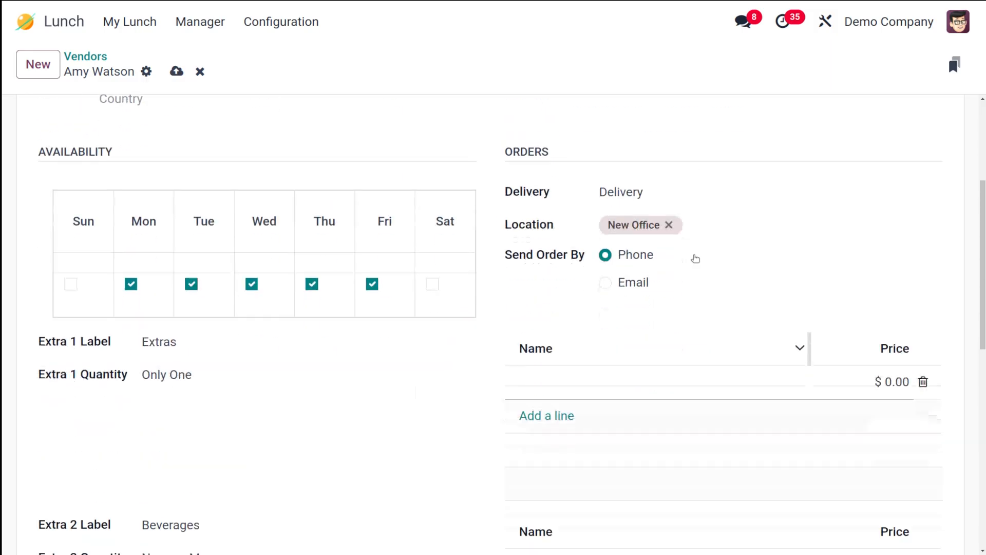
{"action": "left_click", "coordinate": [546, 382]}
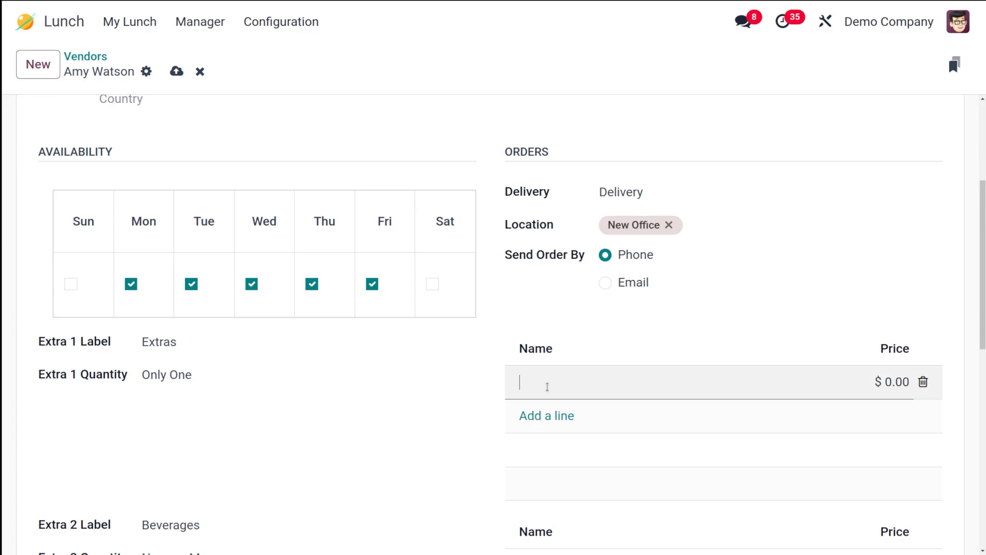
{"action": "type", "text": "b"}
{"action": "key", "text": "BackSpace"}
{"action": "type", "text": "Maggi"}
{"action": "left_click", "coordinate": [895, 383]}
{"action": "type", "text": "10"}
Add a second option named mayo, priced at $10.00, to the vendor's Extra 1 list
{"action": "left_click", "coordinate": [521, 425]}
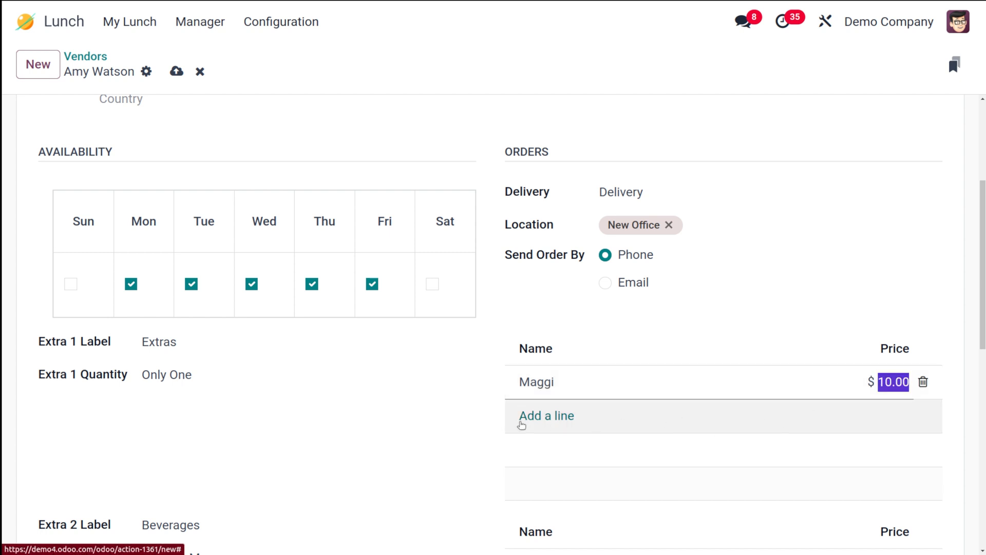
{"action": "scroll", "coordinate": [560, 484], "scroll_direction": "down", "scroll_amount": 8}
{"action": "scroll", "coordinate": [560, 484], "scroll_direction": "up", "scroll_amount": 4}
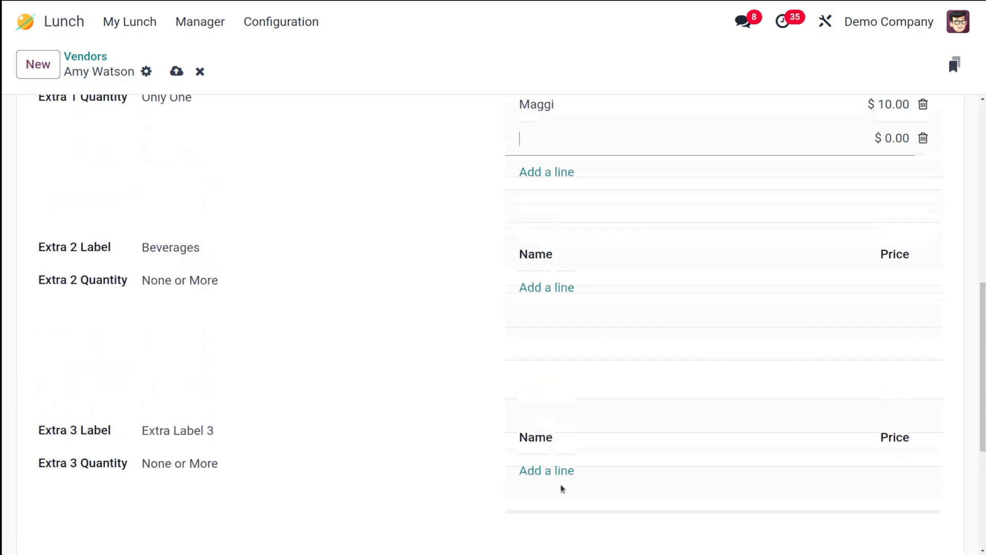
{"action": "scroll", "coordinate": [560, 483], "scroll_direction": "up", "scroll_amount": 3}
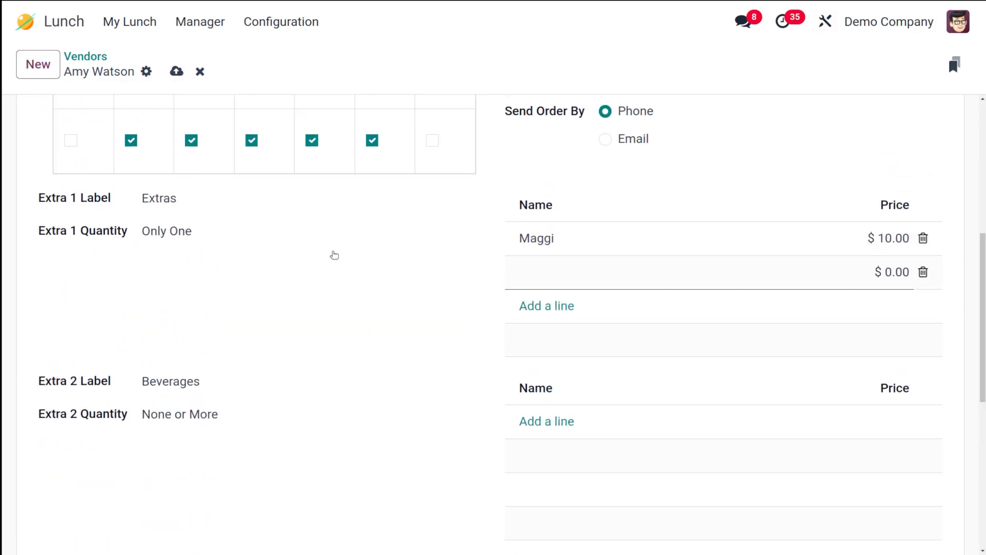
{"action": "scroll", "coordinate": [372, 328], "scroll_direction": "down", "scroll_amount": 6}
{"action": "scroll", "coordinate": [371, 328], "scroll_direction": "up", "scroll_amount": 10}
{"action": "scroll", "coordinate": [372, 327], "scroll_direction": "down", "scroll_amount": 2}
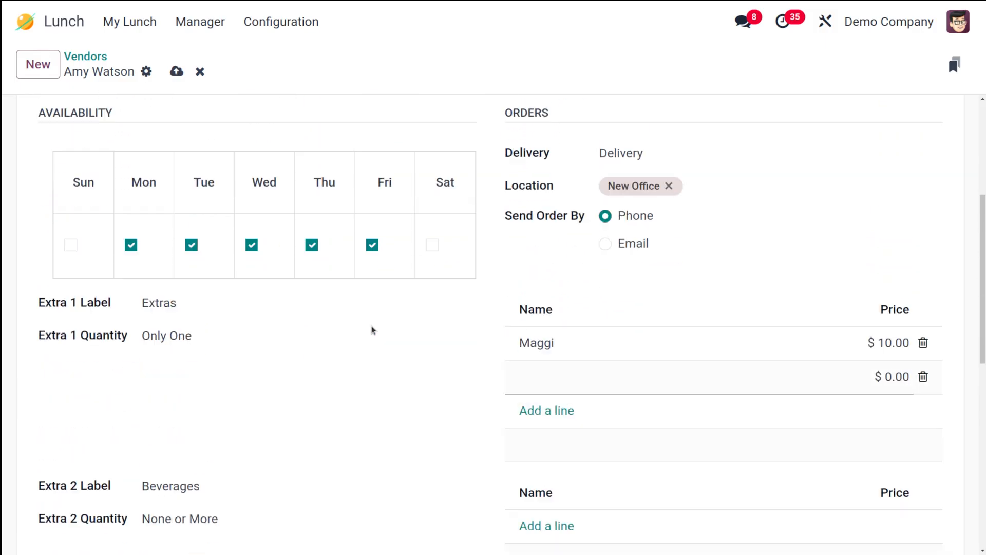
{"action": "scroll", "coordinate": [372, 329], "scroll_direction": "down", "scroll_amount": 1}
{"action": "left_click", "coordinate": [507, 342]}
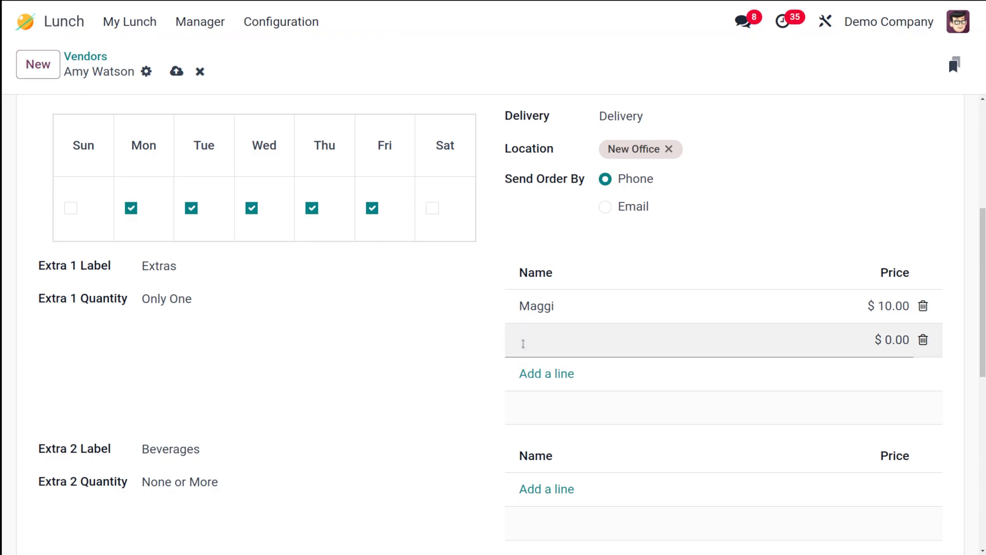
{"action": "type", "text": "mayo"}
{"action": "left_click", "coordinate": [885, 336]}
{"action": "type", "text": "10"}
{"action": "left_click", "coordinate": [400, 448]}
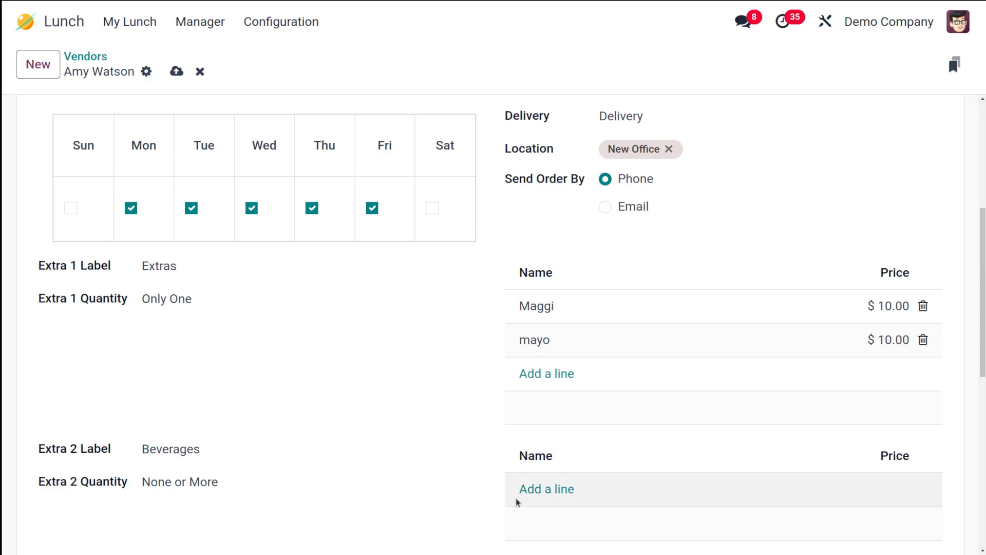
Add an orange juice option priced at $10 to the vendor's Extra 2 Beverages list
{"action": "left_click", "coordinate": [533, 488]}
{"action": "type", "text": "or"}
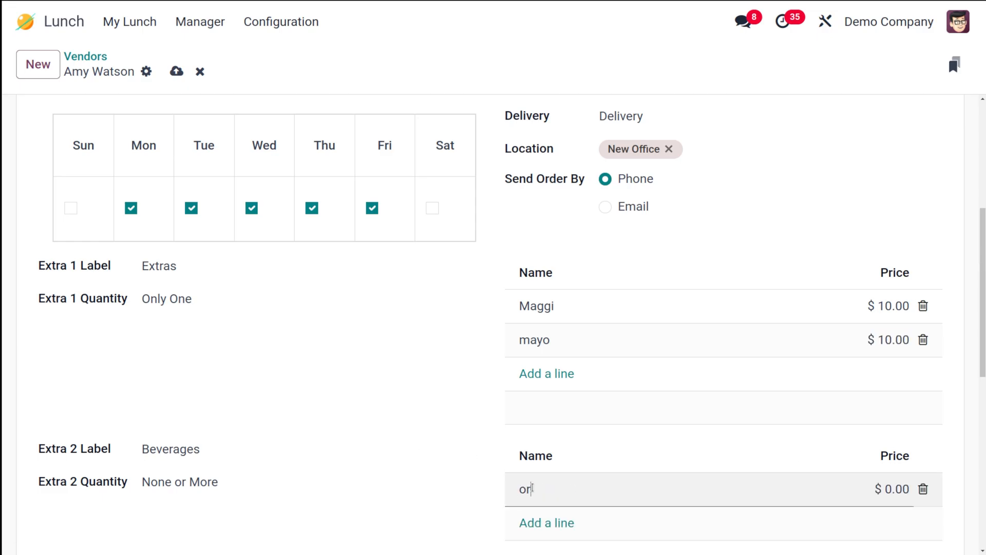
{"action": "type", "text": "ange juice"}
{"action": "left_click", "coordinate": [894, 497]}
{"action": "type", "text": "10"}
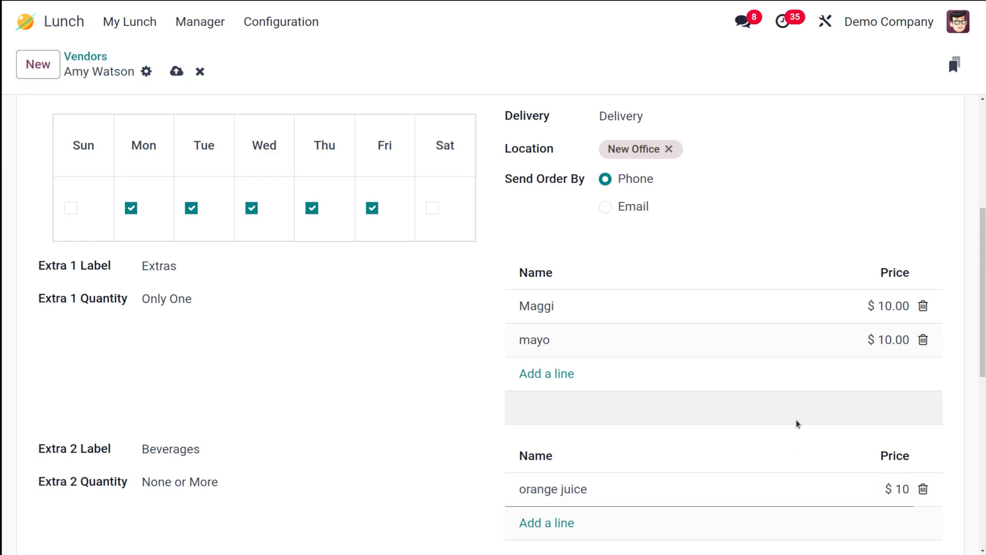
Add a cola option priced at $10.00 below orange juice in the Beverages list
{"action": "scroll", "coordinate": [837, 420], "scroll_direction": "down", "scroll_amount": 3}
{"action": "left_click", "coordinate": [536, 339]}
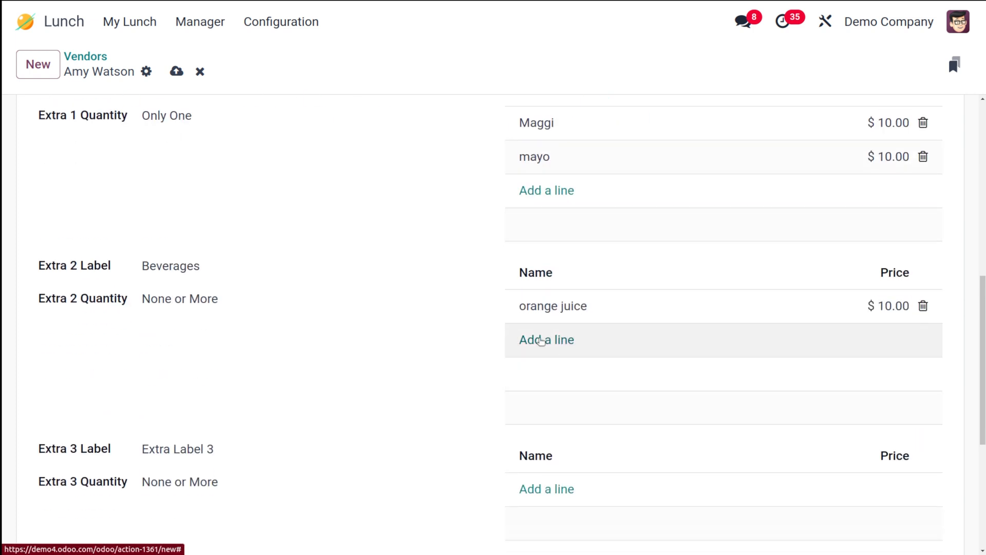
{"action": "type", "text": "cola"}
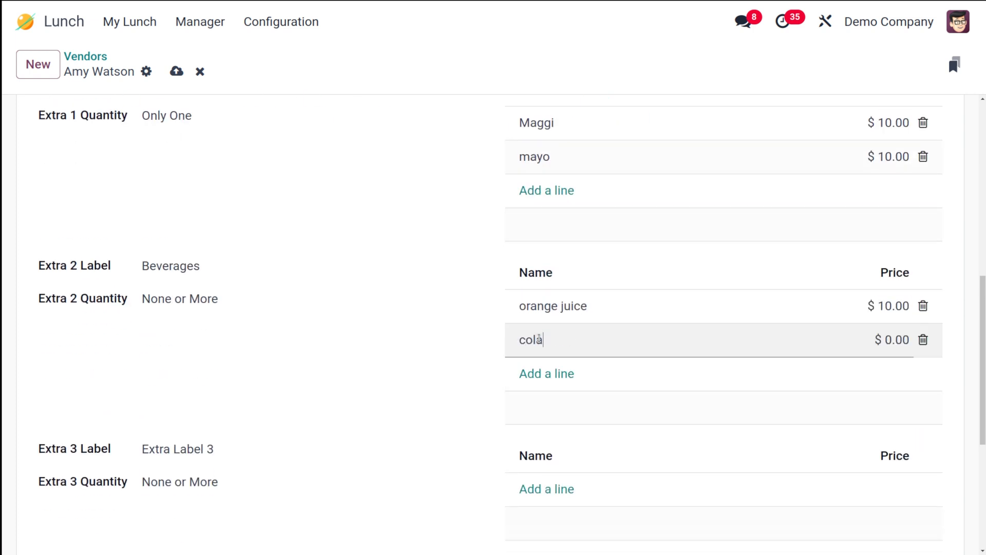
{"action": "left_click", "coordinate": [896, 344]}
{"action": "type", "text": "10"}
{"action": "left_click", "coordinate": [303, 354]}
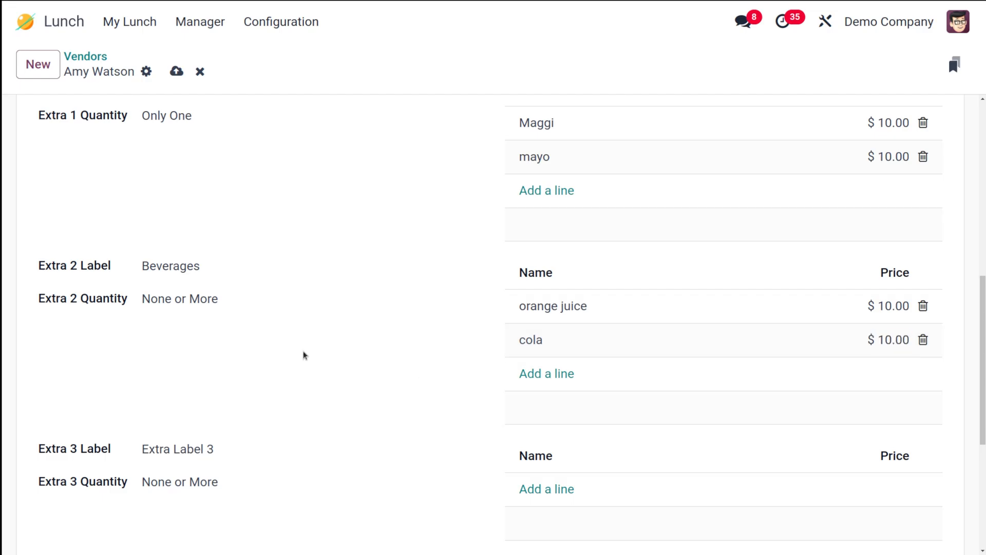
Replace the Maggi option in the vendor's Extra 1 list with wasabi priced at $10
{"action": "scroll", "coordinate": [303, 355], "scroll_direction": "down", "scroll_amount": 5}
{"action": "scroll", "coordinate": [303, 354], "scroll_direction": "up", "scroll_amount": 5}
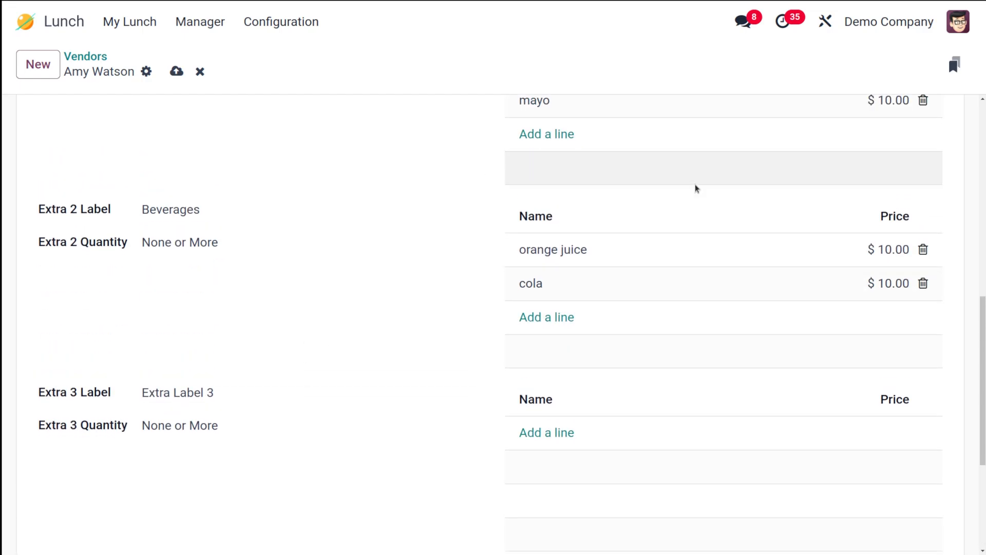
{"action": "scroll", "coordinate": [504, 324], "scroll_direction": "up", "scroll_amount": 3}
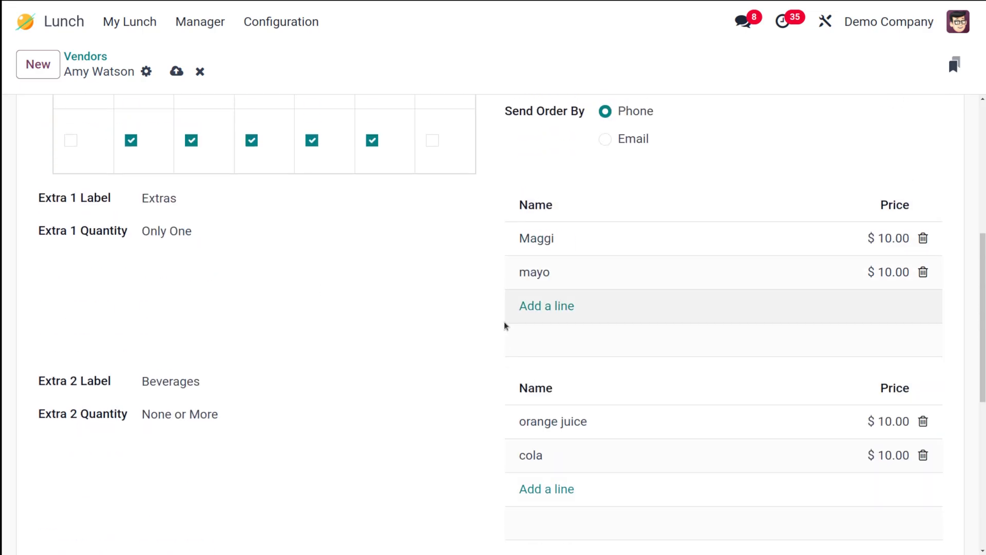
{"action": "scroll", "coordinate": [370, 301], "scroll_direction": "up", "scroll_amount": 5}
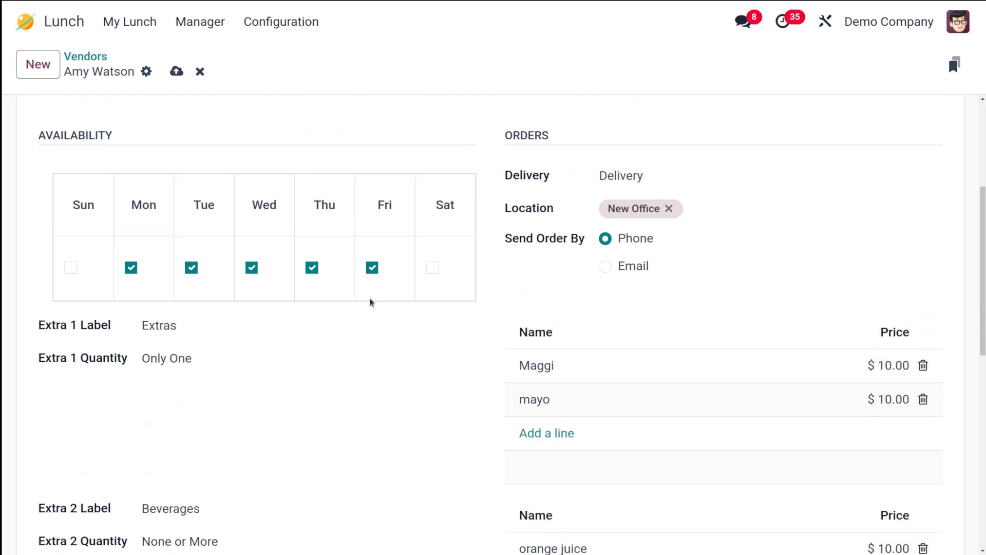
{"action": "scroll", "coordinate": [372, 302], "scroll_direction": "down", "scroll_amount": 3}
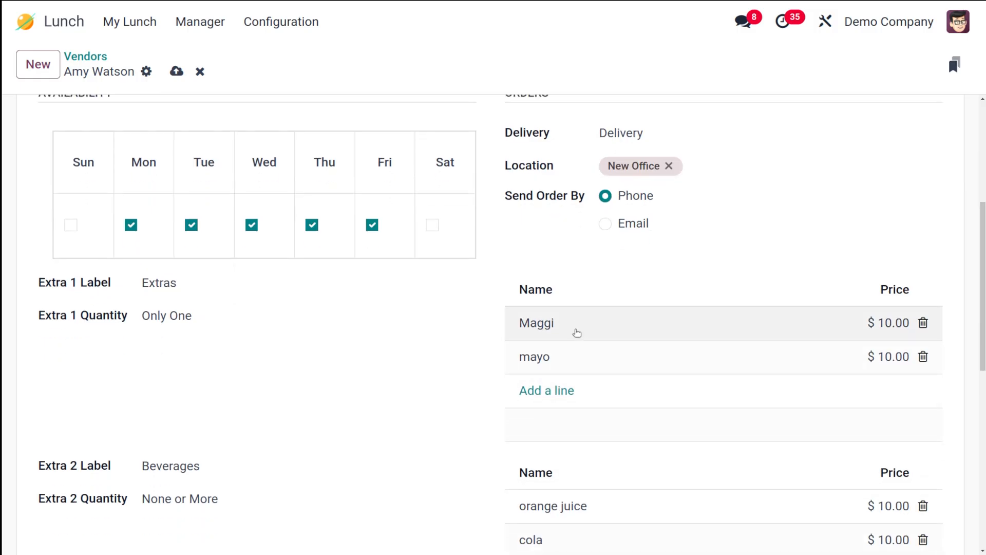
{"action": "left_click", "coordinate": [923, 328]}
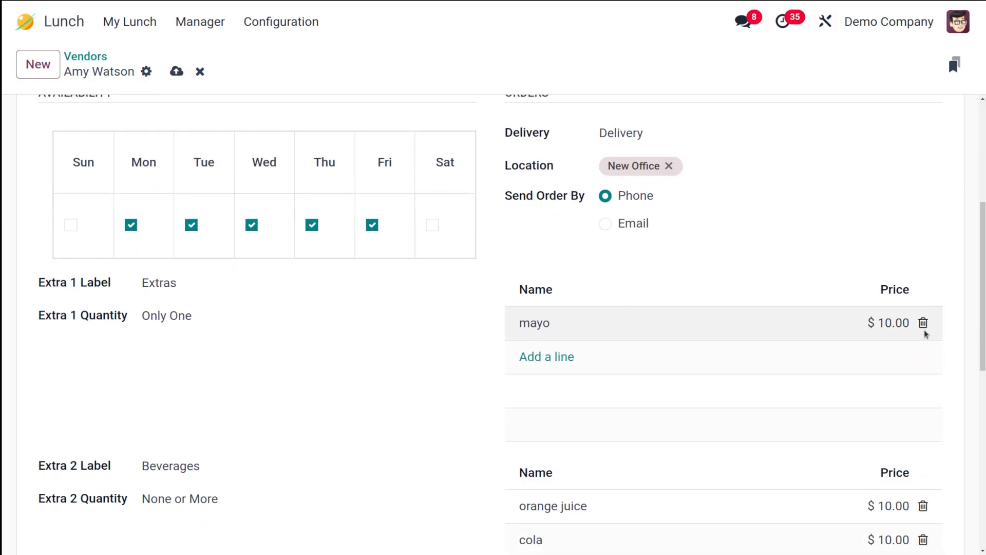
{"action": "left_click", "coordinate": [547, 354]}
{"action": "type", "text": "wasabi"}
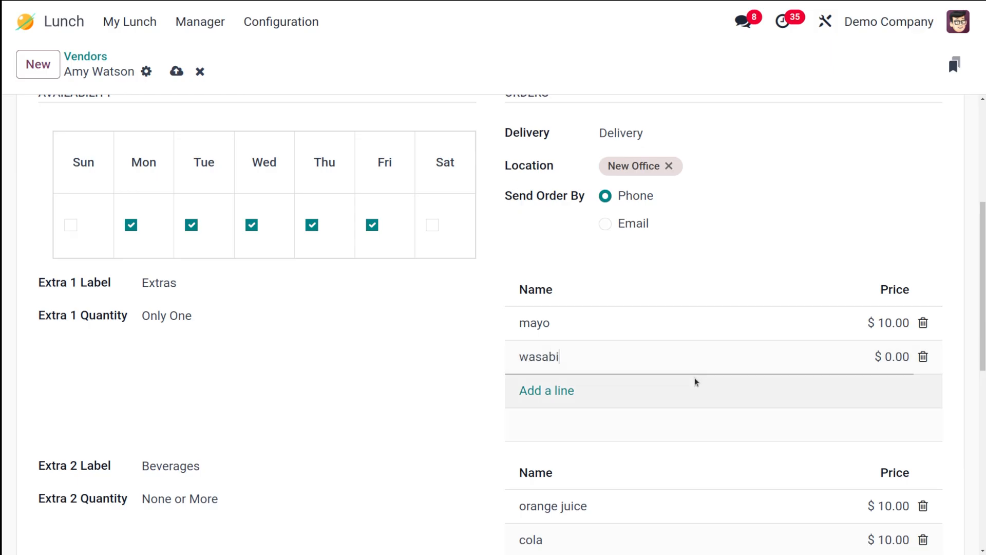
{"action": "left_click", "coordinate": [897, 357]}
{"action": "type", "text": "10"}
{"action": "left_click", "coordinate": [348, 404]}
Fill in the vendor's required phone number and save the vendor record
{"action": "scroll", "coordinate": [347, 399], "scroll_direction": "up", "scroll_amount": 5}
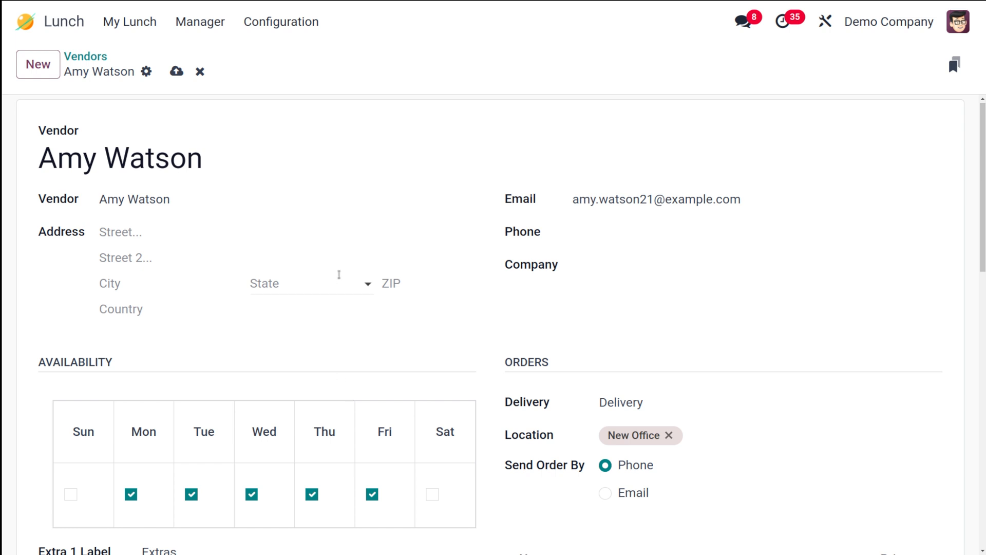
{"action": "left_click", "coordinate": [176, 70]}
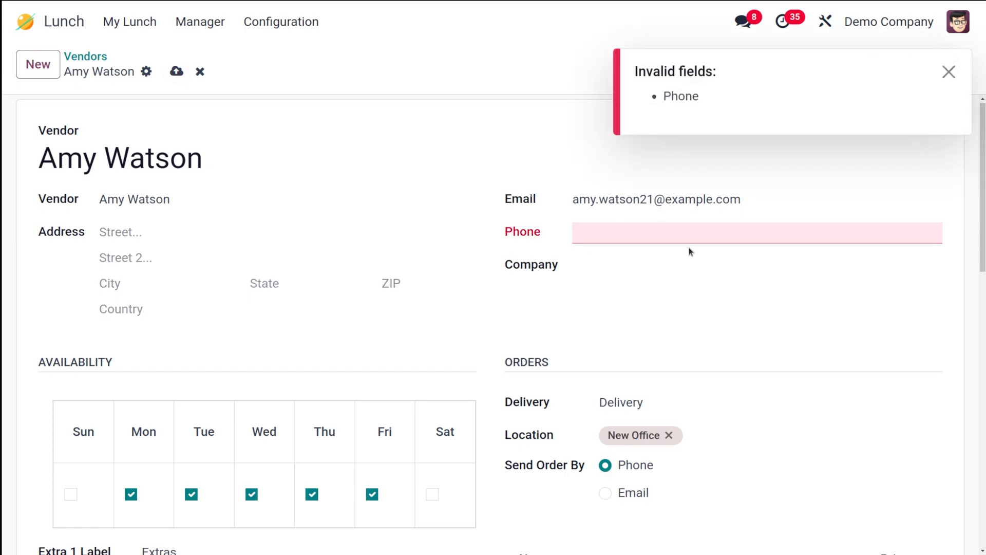
{"action": "left_click", "coordinate": [682, 235]}
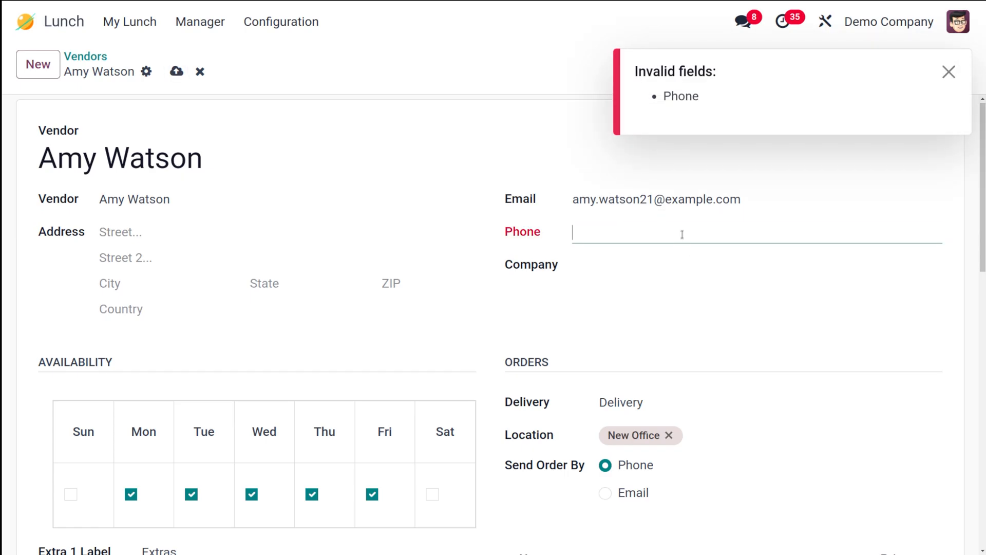
{"action": "type", "text": "9876543210"}
{"action": "left_click", "coordinate": [176, 71]}
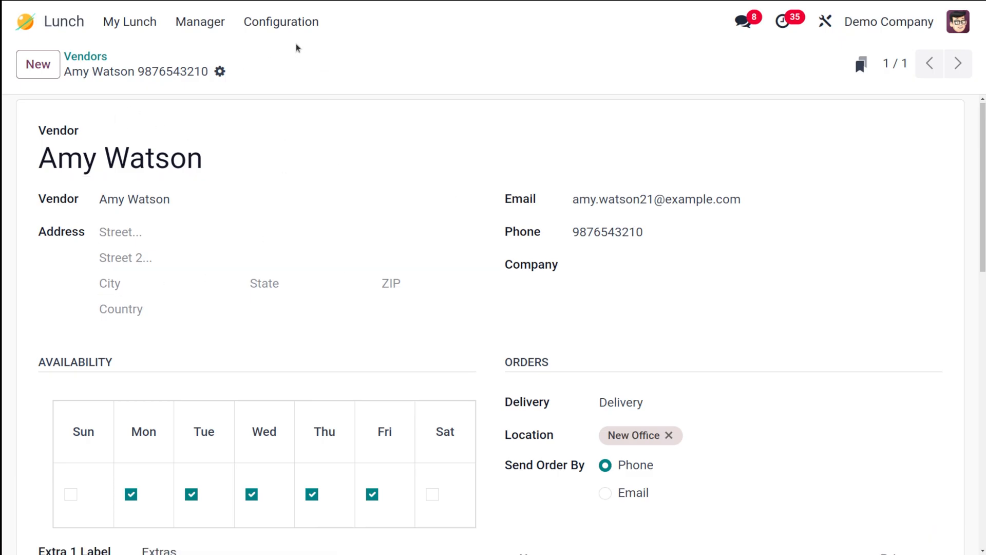
Open the lunch Products list and look through the existing products, their categories, vendors and prices
{"action": "left_click", "coordinate": [282, 21]}
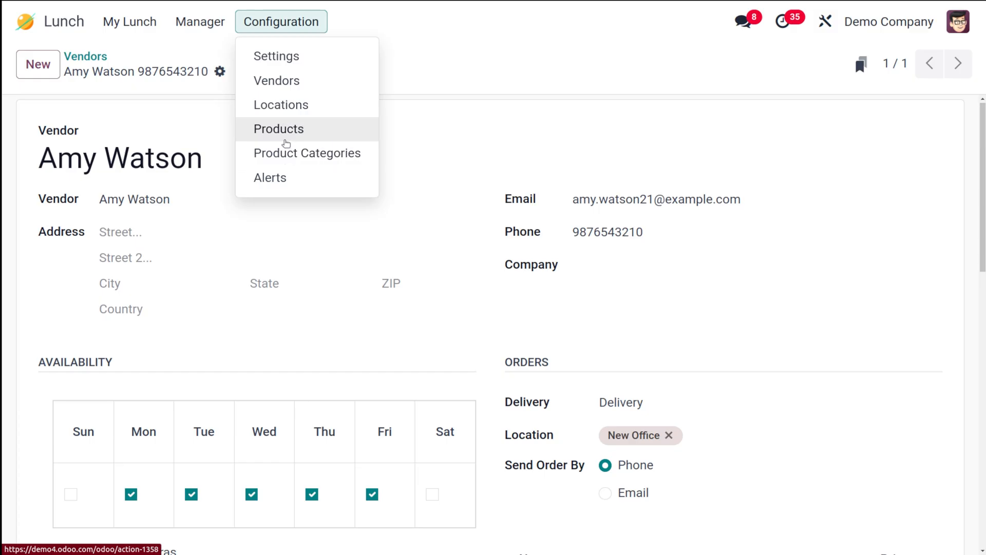
{"action": "left_click", "coordinate": [280, 134]}
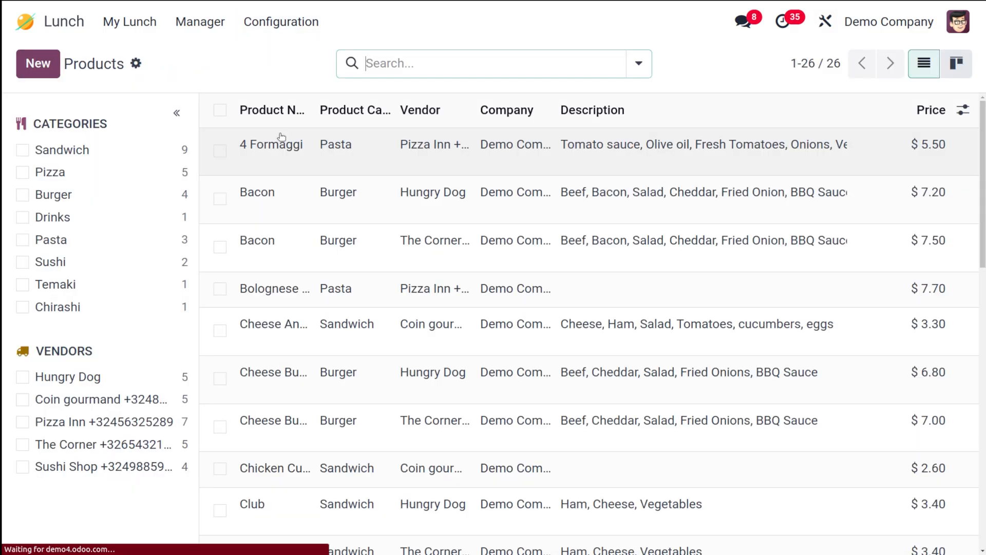
{"action": "scroll", "coordinate": [430, 412], "scroll_direction": "down", "scroll_amount": 10}
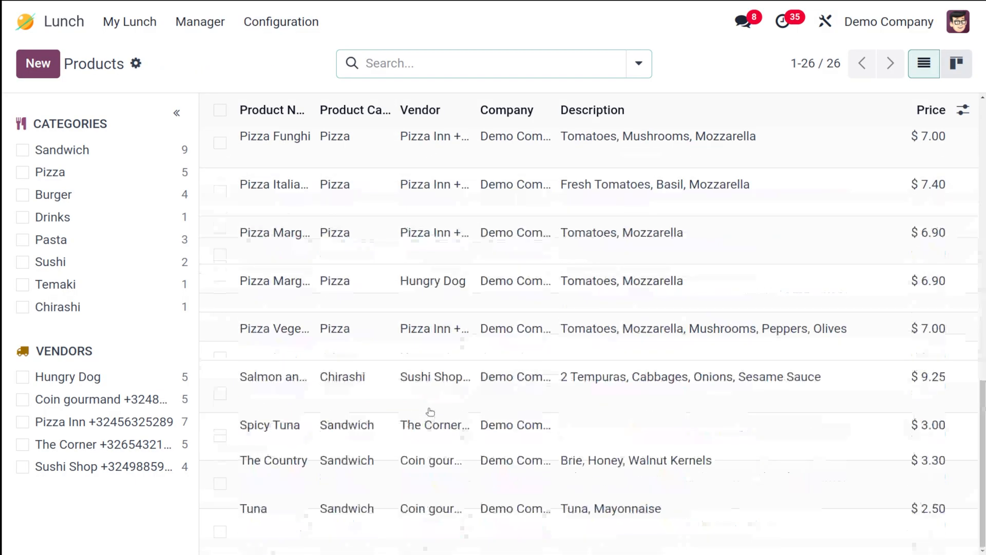
{"action": "scroll", "coordinate": [431, 412], "scroll_direction": "up", "scroll_amount": 15}
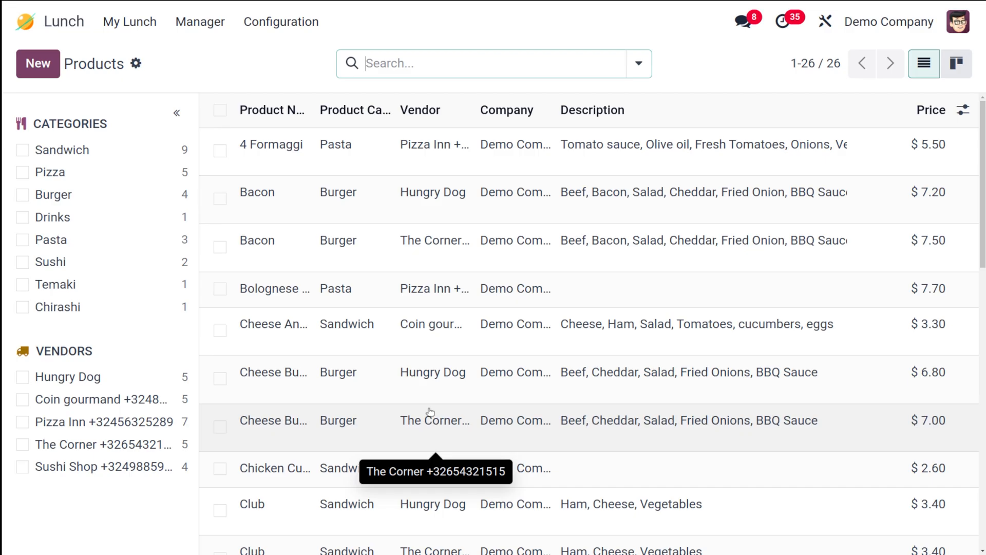
{"action": "scroll", "coordinate": [430, 413], "scroll_direction": "down", "scroll_amount": 12}
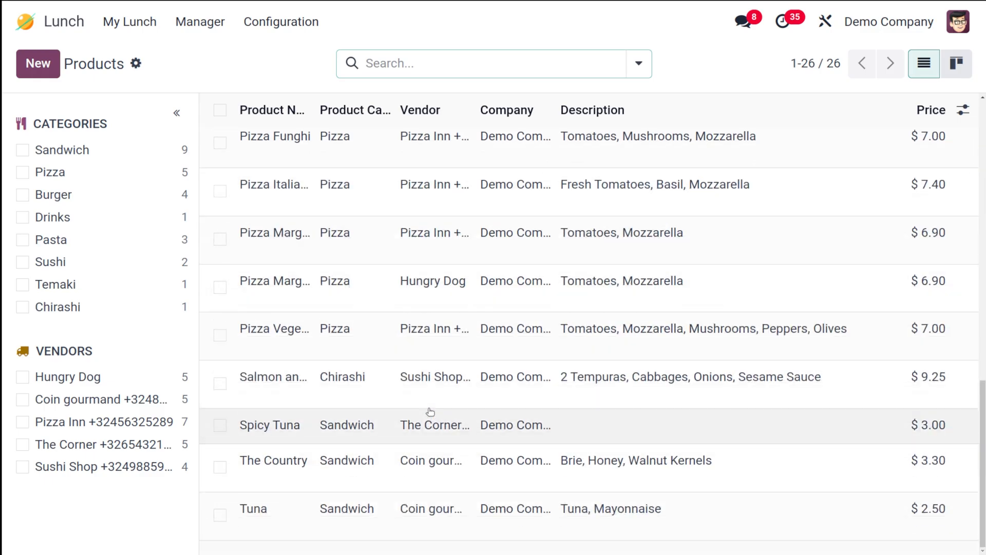
{"action": "scroll", "coordinate": [430, 413], "scroll_direction": "up", "scroll_amount": 12}
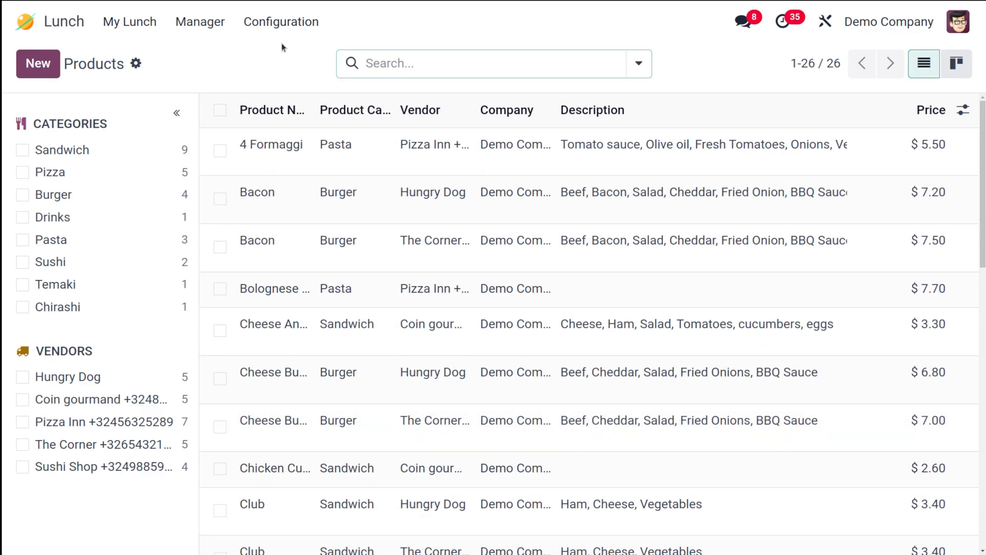
Start a new lunch product named Rice and assign it to the Sushi category
{"action": "left_click", "coordinate": [23, 76]}
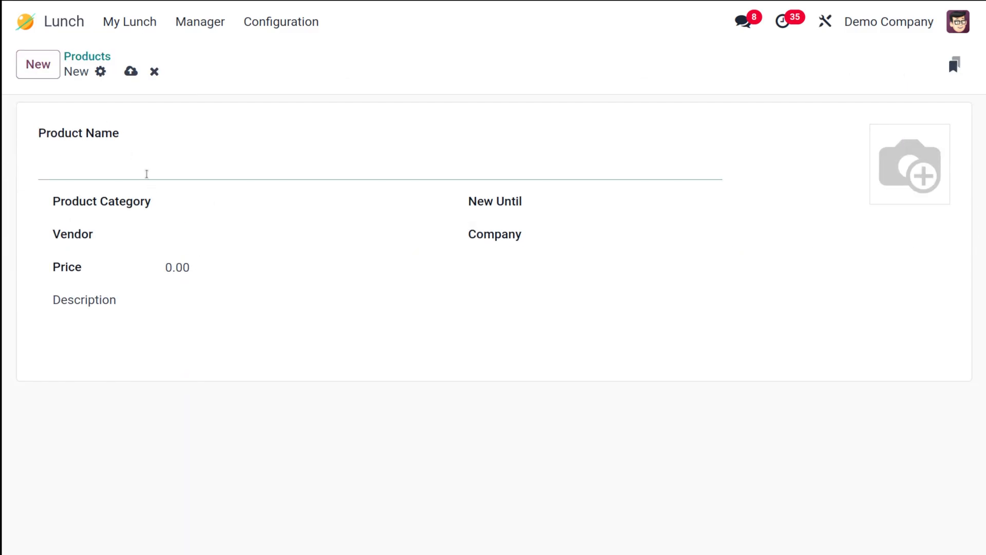
{"action": "type", "text": "Rice"}
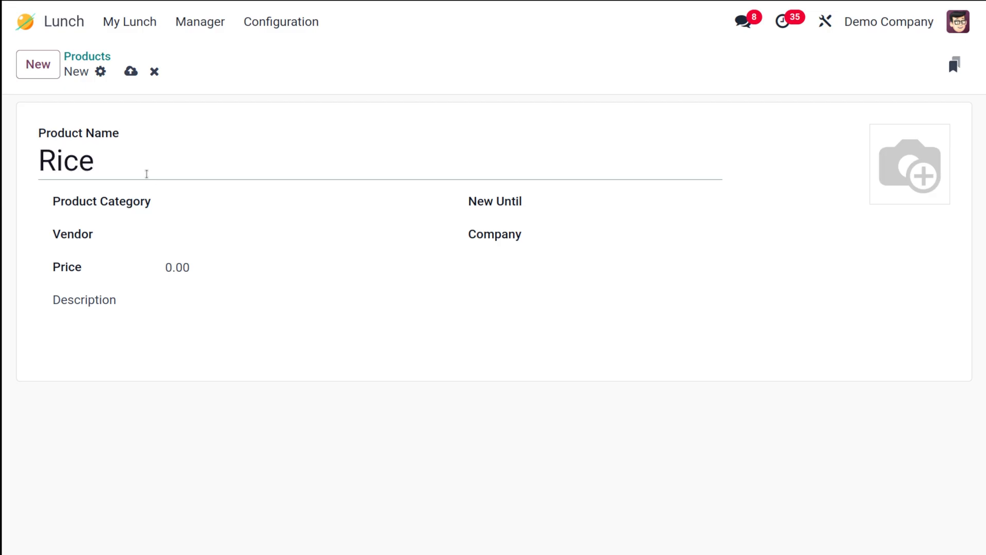
{"action": "left_click", "coordinate": [220, 207]}
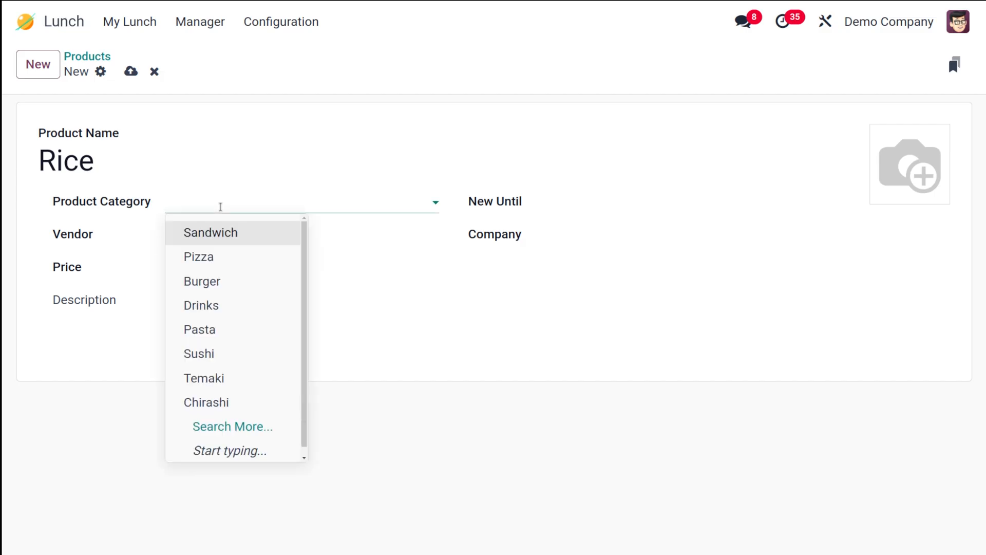
{"action": "left_click", "coordinate": [224, 357]}
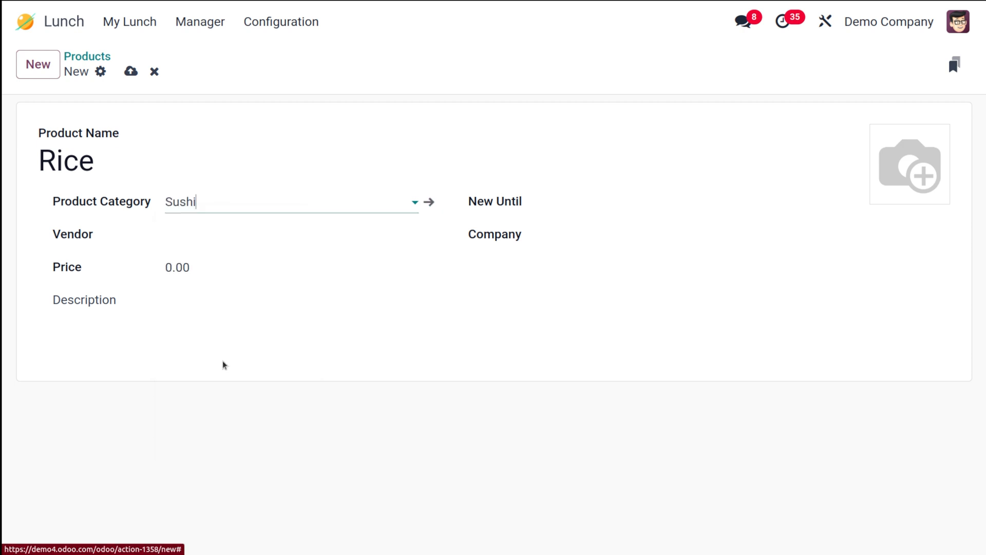
Assign the newly added vendor to the Rice product and set its price to 20
{"action": "left_click", "coordinate": [210, 233]}
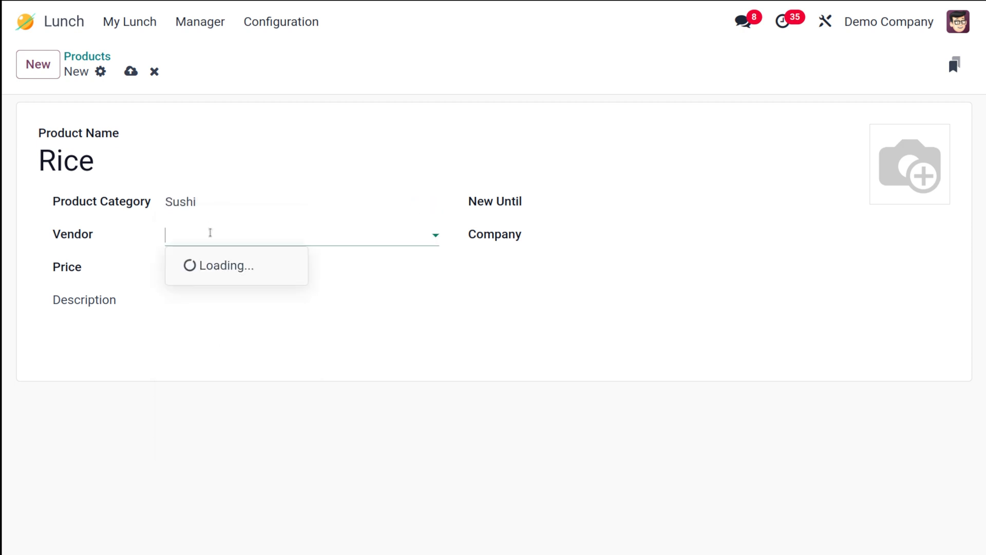
{"action": "left_click", "coordinate": [225, 264]}
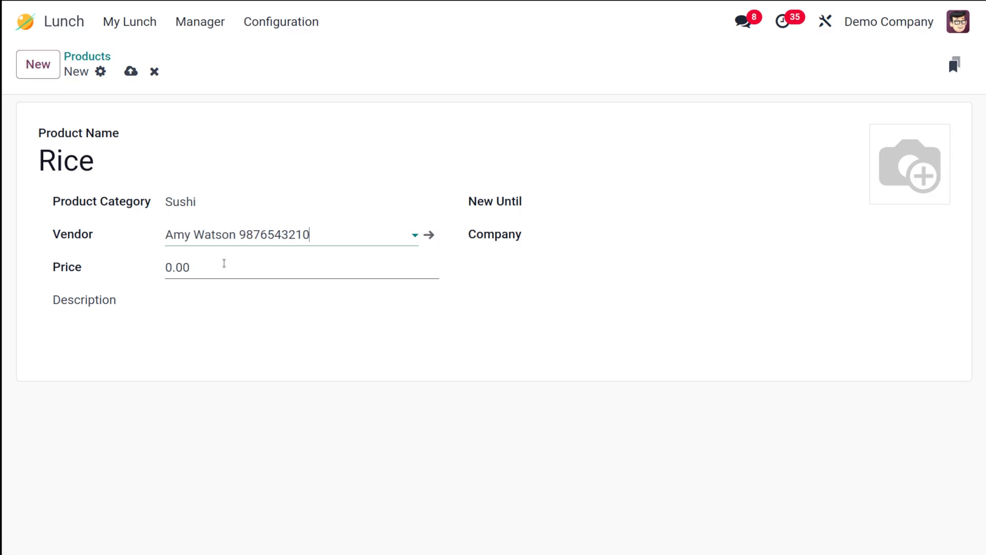
{"action": "left_click", "coordinate": [187, 265]}
{"action": "left_click", "coordinate": [188, 265]}
{"action": "type", "text": "10"}
{"action": "key", "text": "BackSpace"}
{"action": "key", "text": "BackSpace"}
{"action": "key", "text": "BackSpace"}
{"action": "key", "text": "BackSpace"}
{"action": "key", "text": "BackSpace"}
{"action": "key", "text": "BackSpace"}
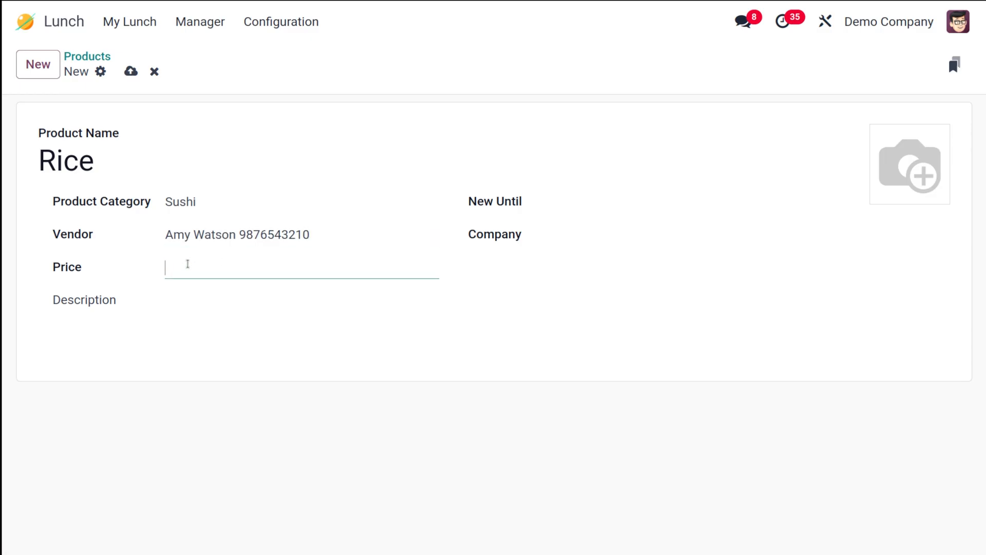
{"action": "type", "text": "20"}
{"action": "left_click", "coordinate": [219, 330]}
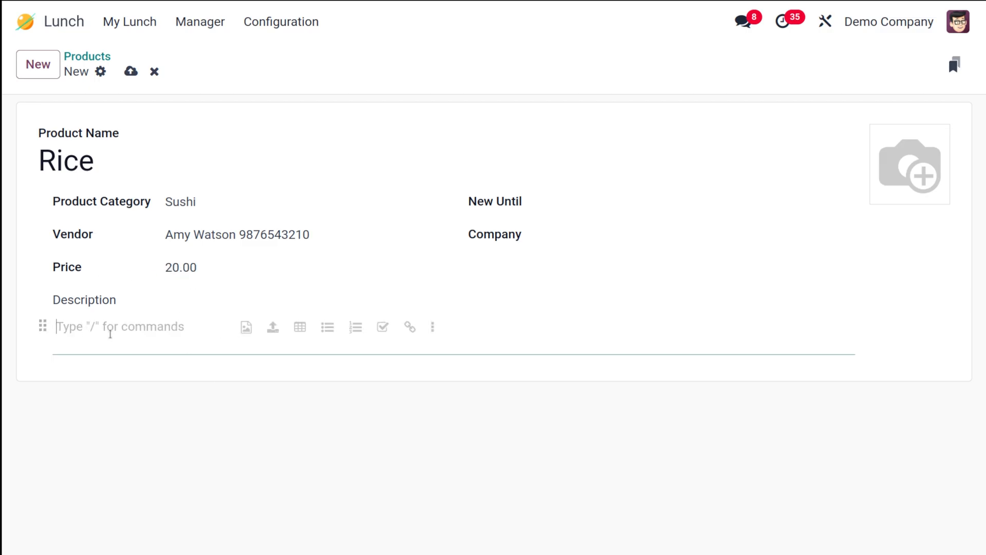
Mark the Rice product as new until 02/27/2025 and save the product record
{"action": "left_click", "coordinate": [531, 109]}
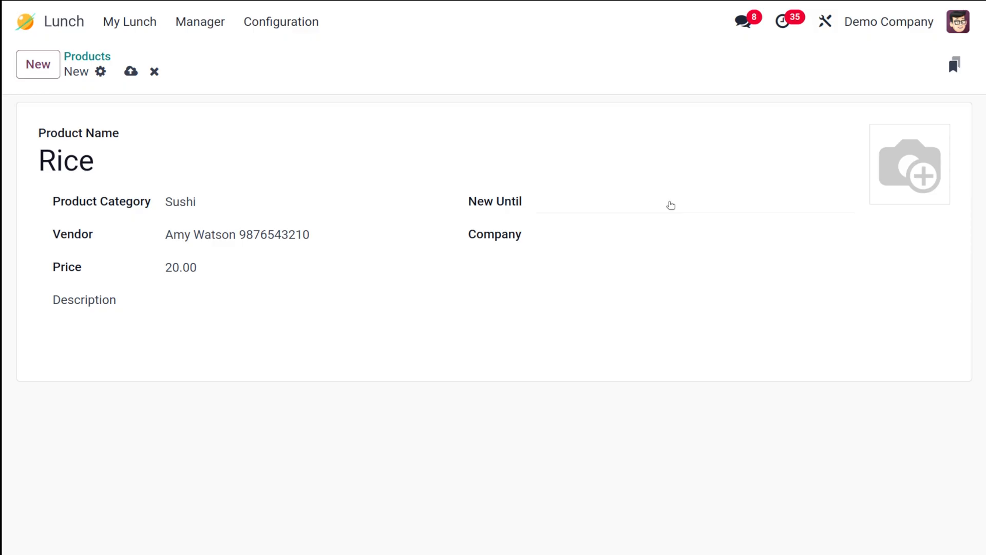
{"action": "left_click", "coordinate": [670, 204]}
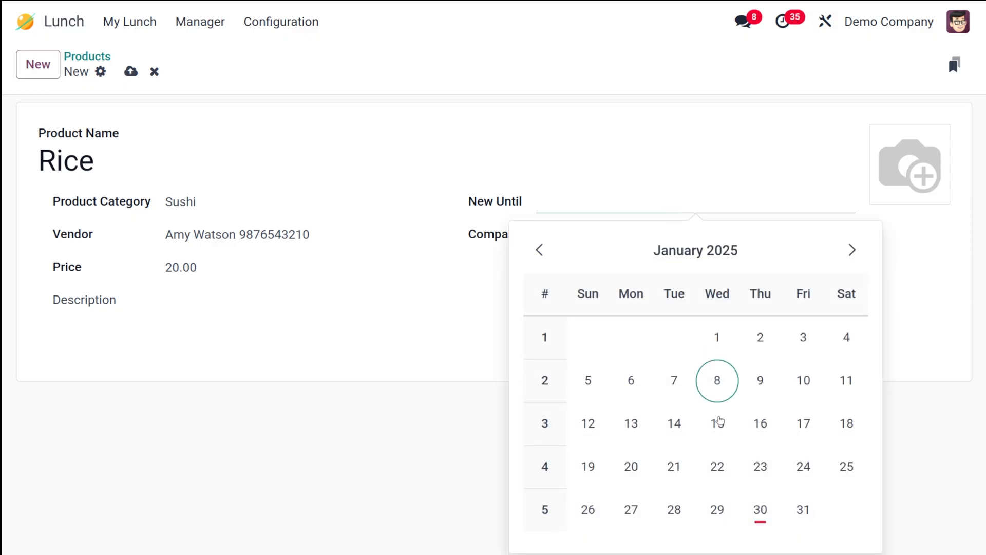
{"action": "left_click", "coordinate": [852, 249]}
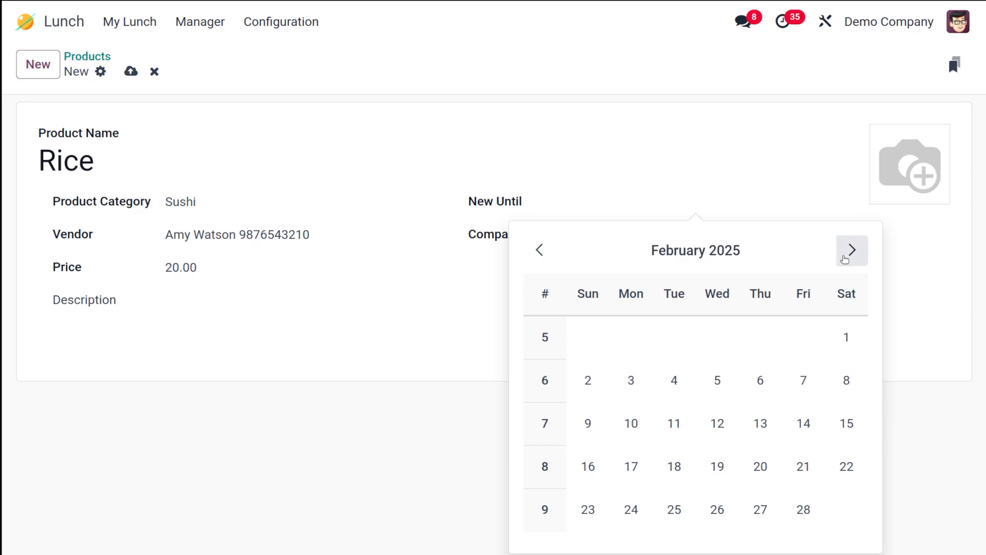
{"action": "left_click", "coordinate": [761, 509]}
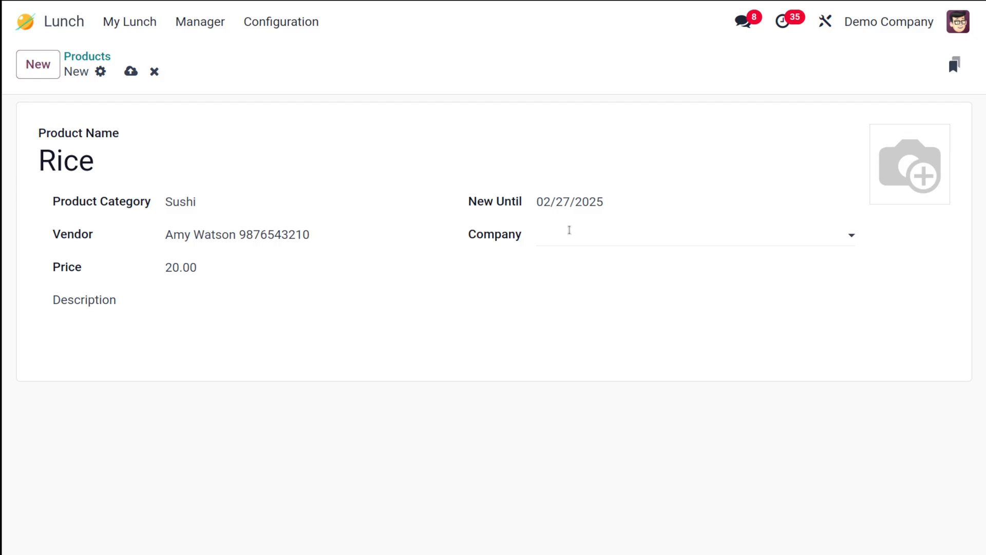
{"action": "mouse_move", "coordinate": [937, 144]}
{"action": "left_click", "coordinate": [129, 71]}
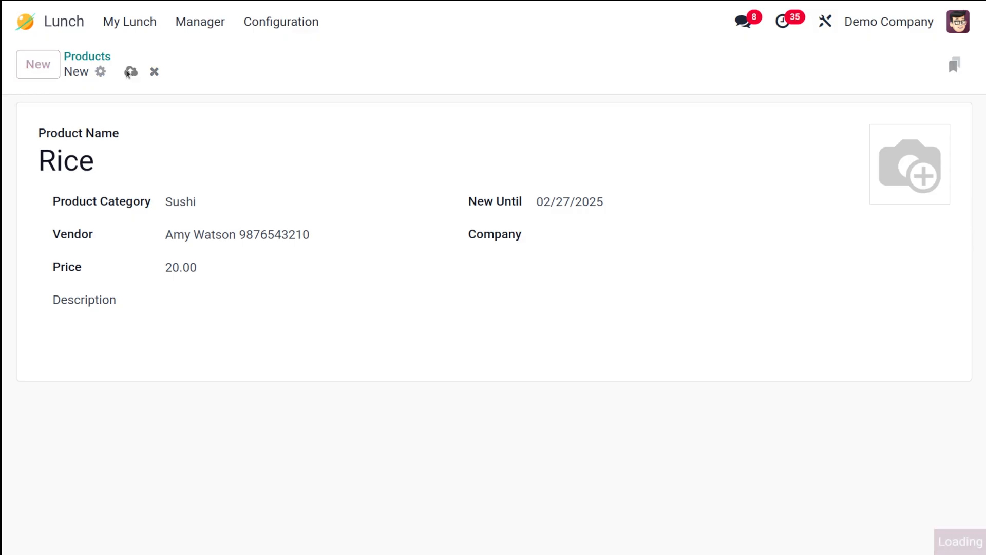
Create and save a new lunch product category named Rice items
{"action": "left_click", "coordinate": [293, 31]}
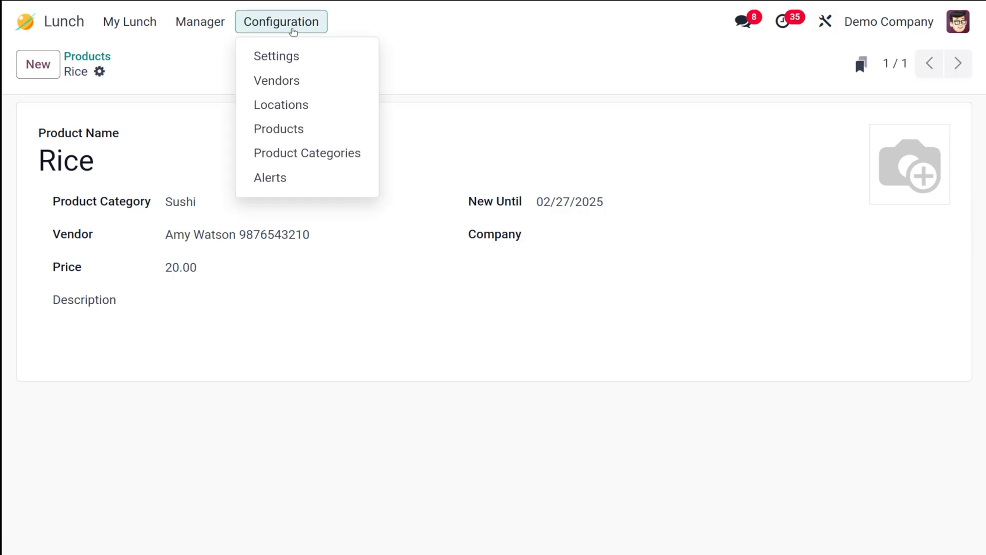
{"action": "left_click", "coordinate": [308, 161]}
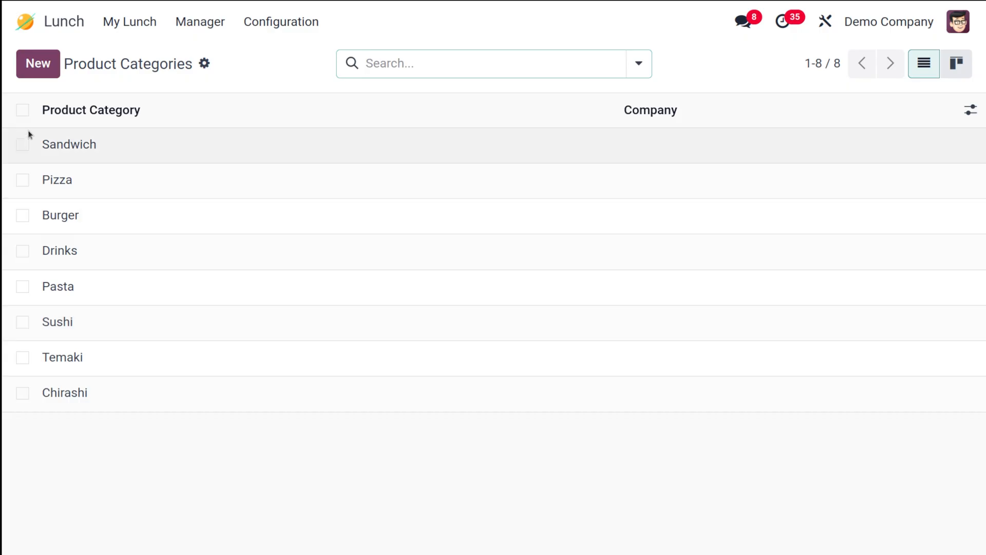
{"action": "left_click", "coordinate": [29, 53]}
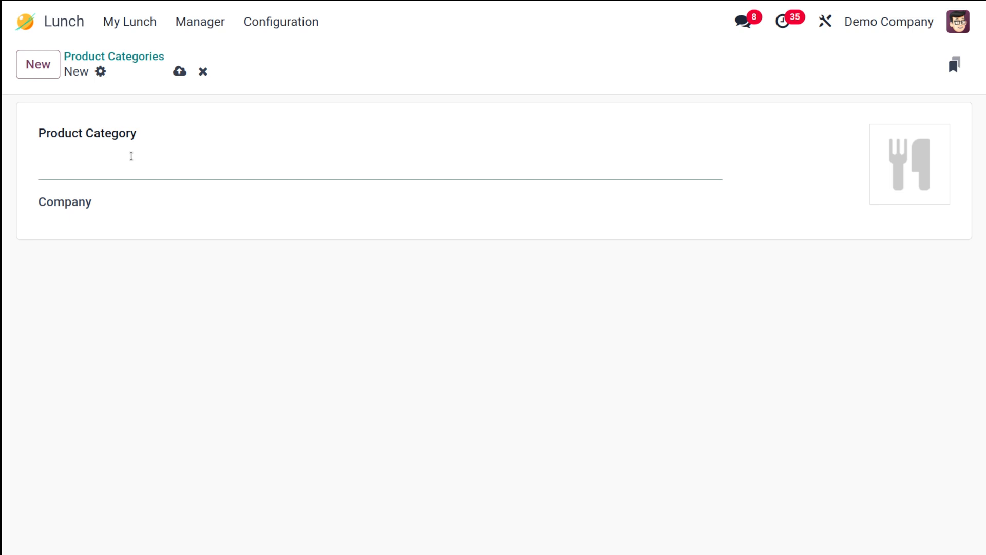
{"action": "type", "text": "Rc"}
{"action": "key", "text": "BackSpace"}
{"action": "type", "text": "ice"}
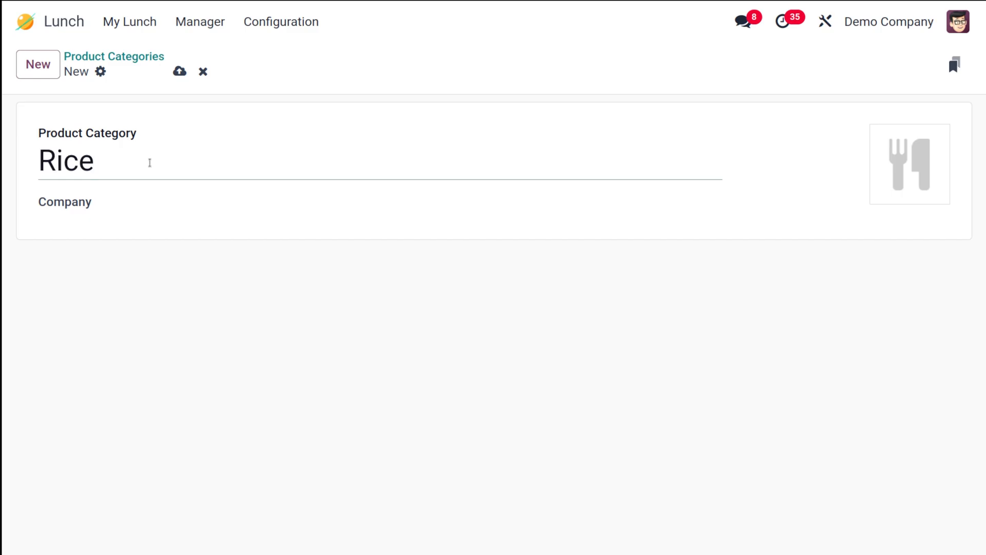
{"action": "type", "text": " items"}
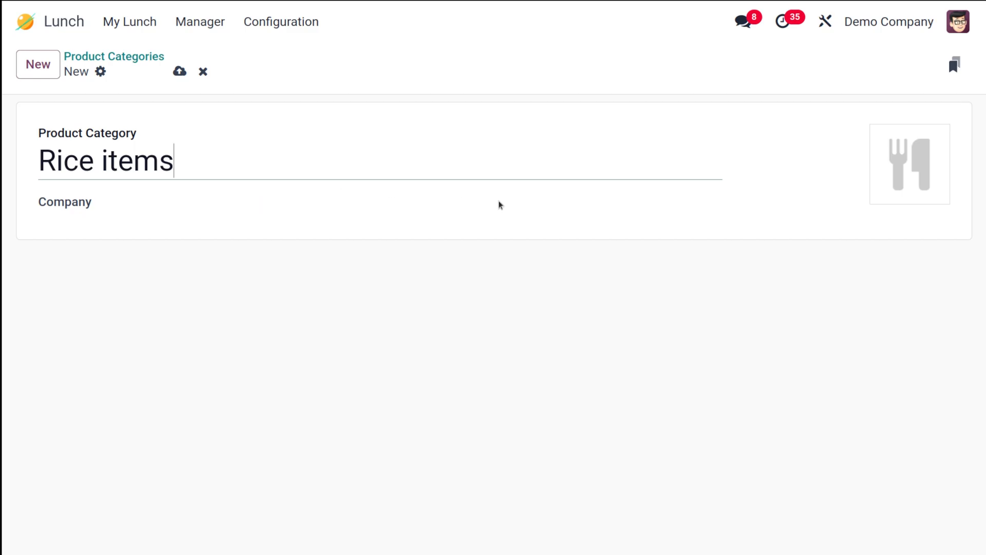
{"action": "left_click", "coordinate": [179, 71]}
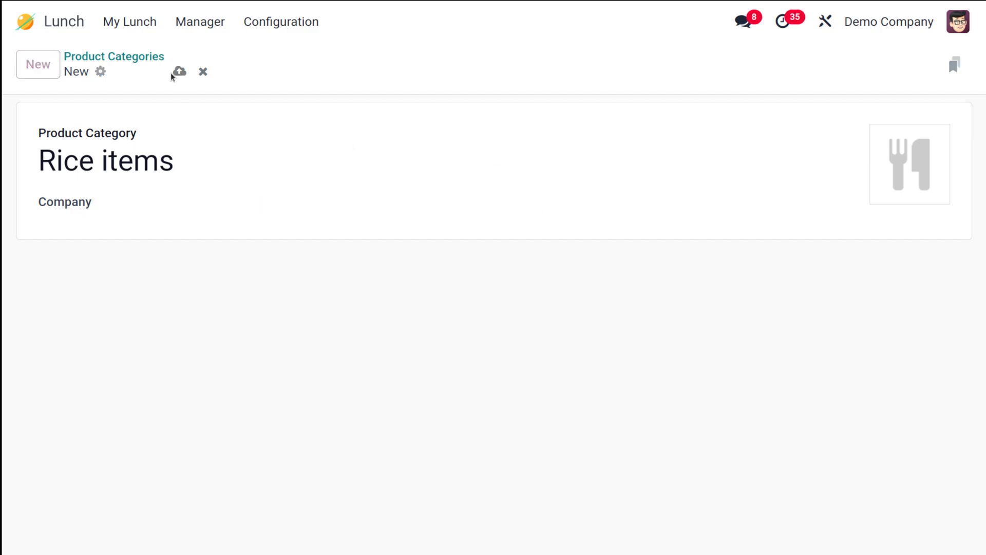
Search the lunch products for rice and open the Rice product record
{"action": "left_click", "coordinate": [267, 27]}
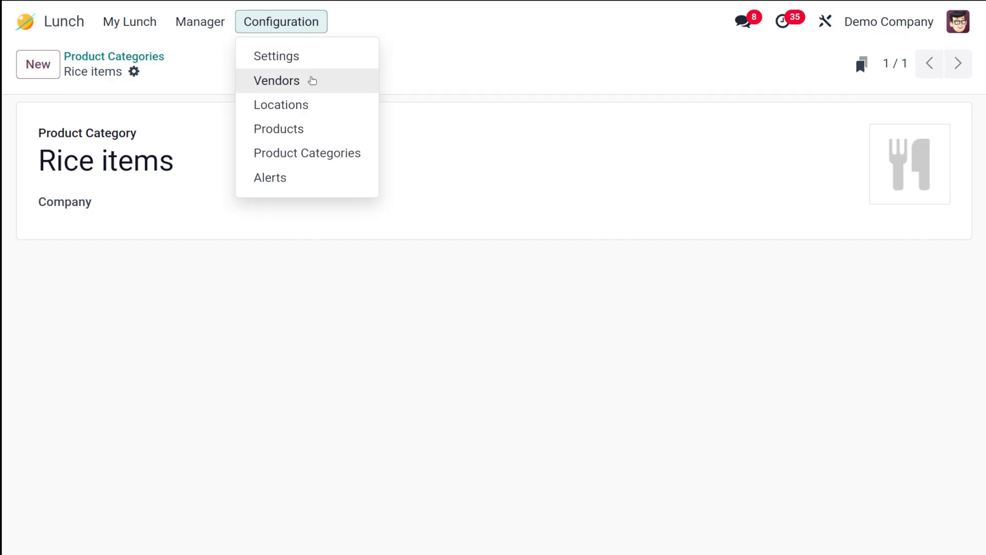
{"action": "left_click", "coordinate": [279, 129]}
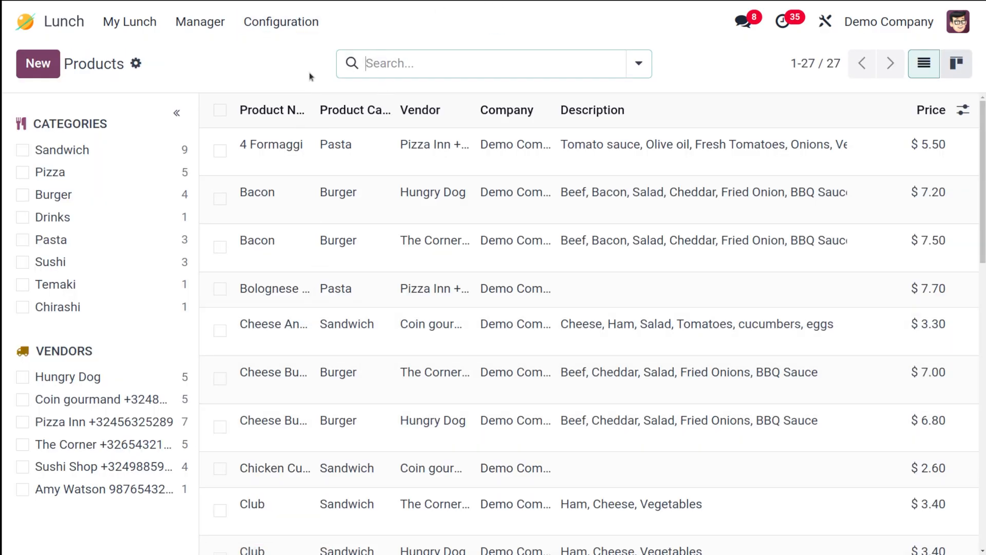
{"action": "left_click", "coordinate": [426, 73]}
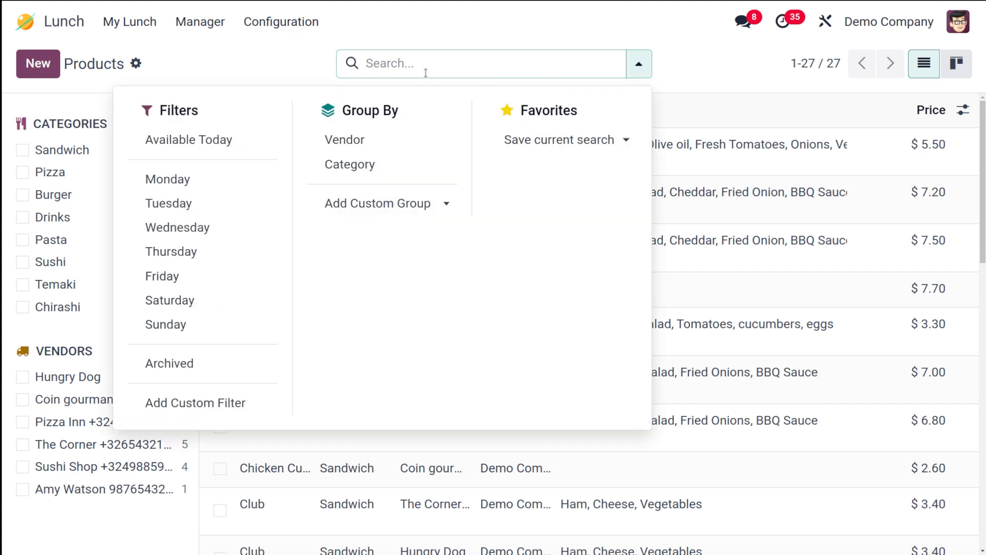
{"action": "type", "text": "rice"}
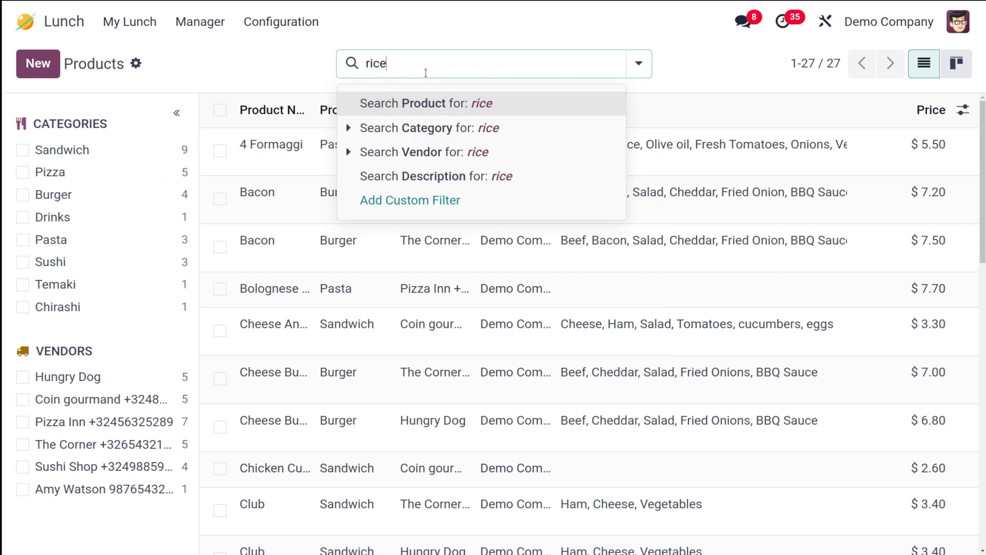
{"action": "key", "text": "Return"}
{"action": "left_click", "coordinate": [355, 145]}
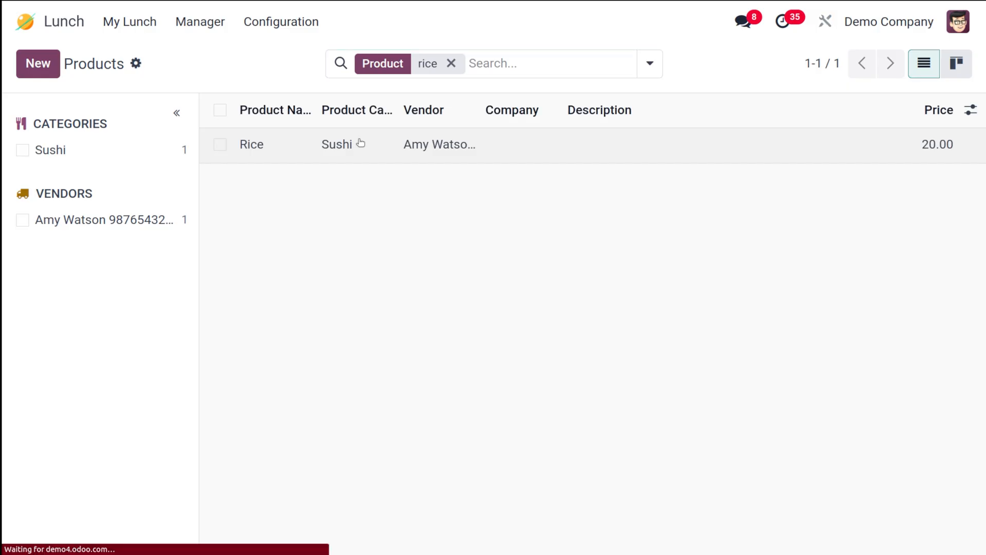
Change the Rice product's category to Rice items, save it, and return to the unfiltered Products list
{"action": "left_click", "coordinate": [258, 201]}
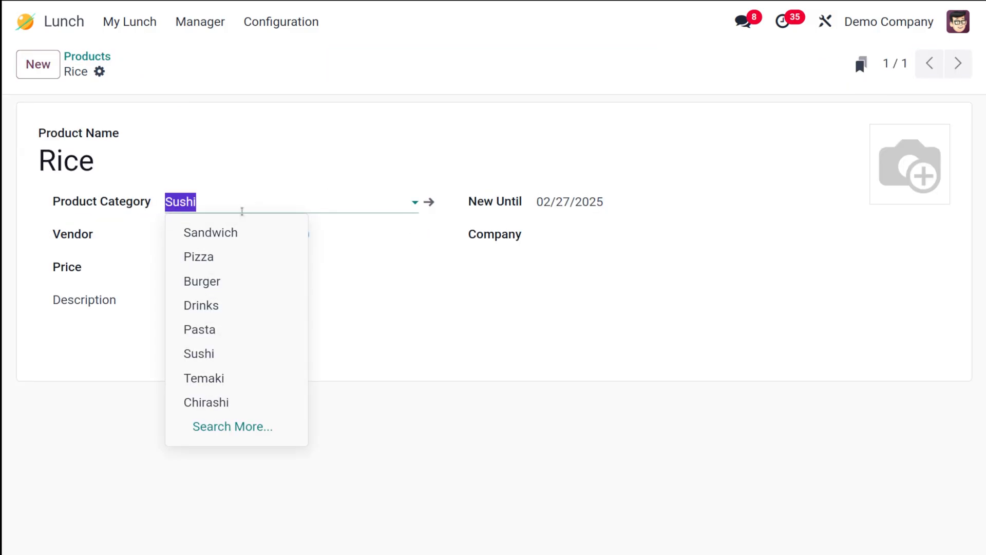
{"action": "key", "text": "BackSpace"}
{"action": "type", "text": "ric"}
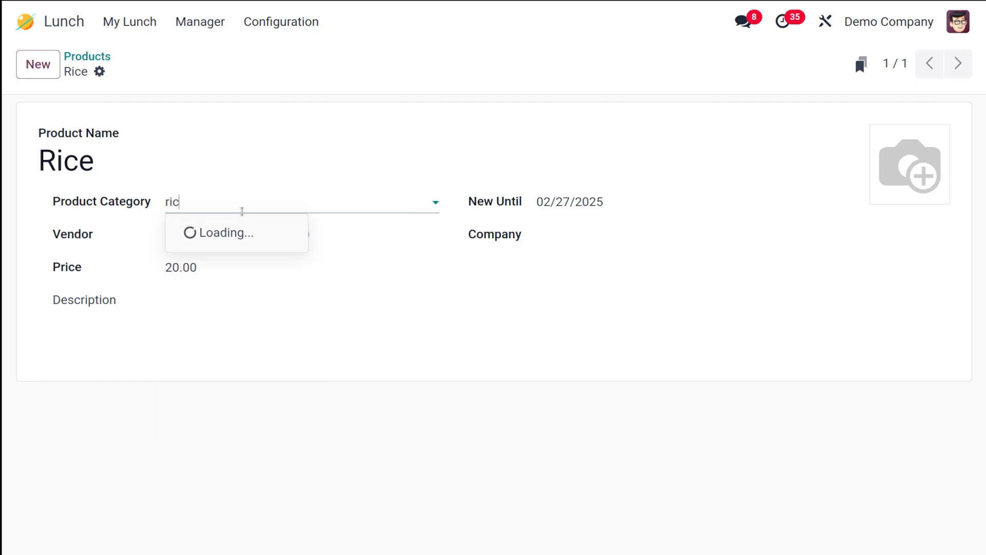
{"action": "left_click", "coordinate": [216, 241]}
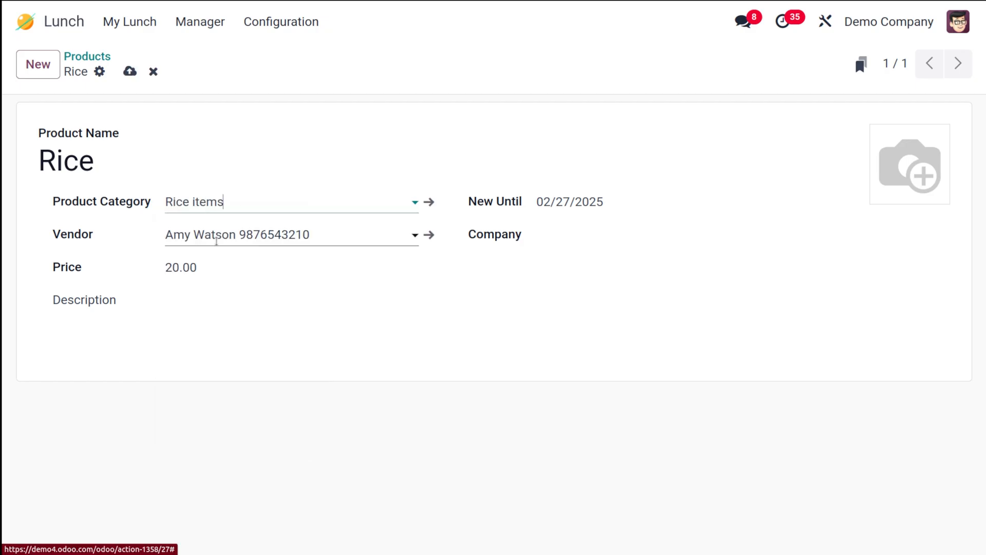
{"action": "left_click", "coordinate": [130, 72]}
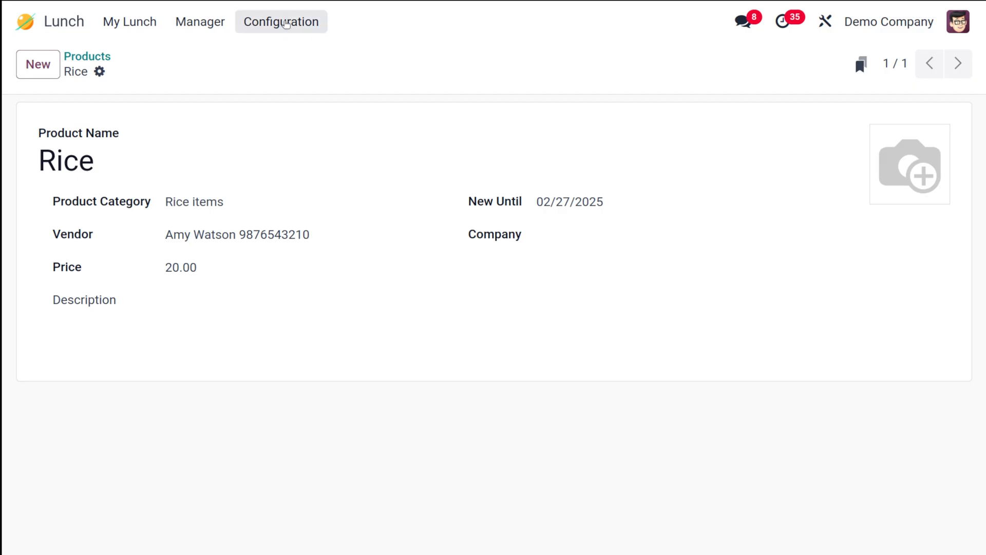
{"action": "left_click", "coordinate": [96, 55]}
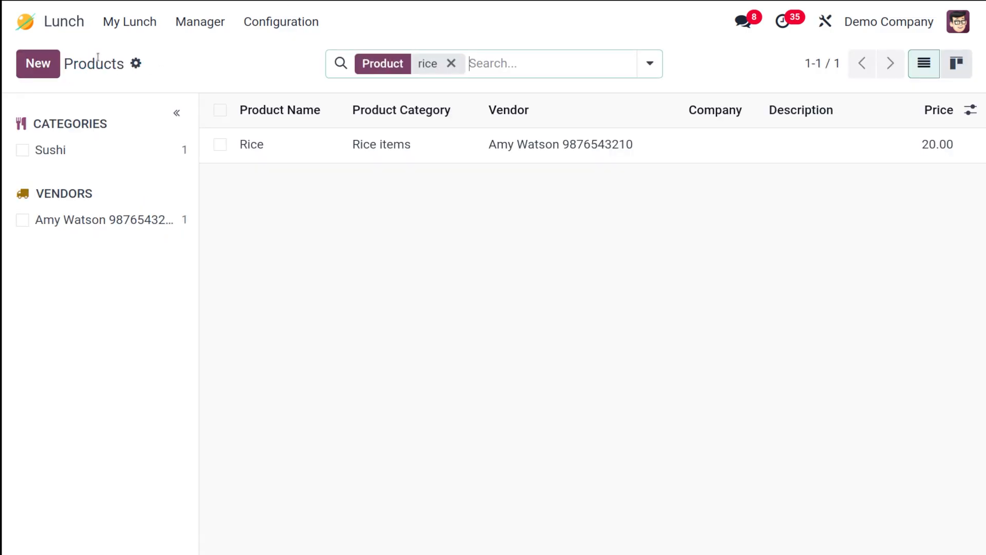
{"action": "left_click", "coordinate": [451, 63]}
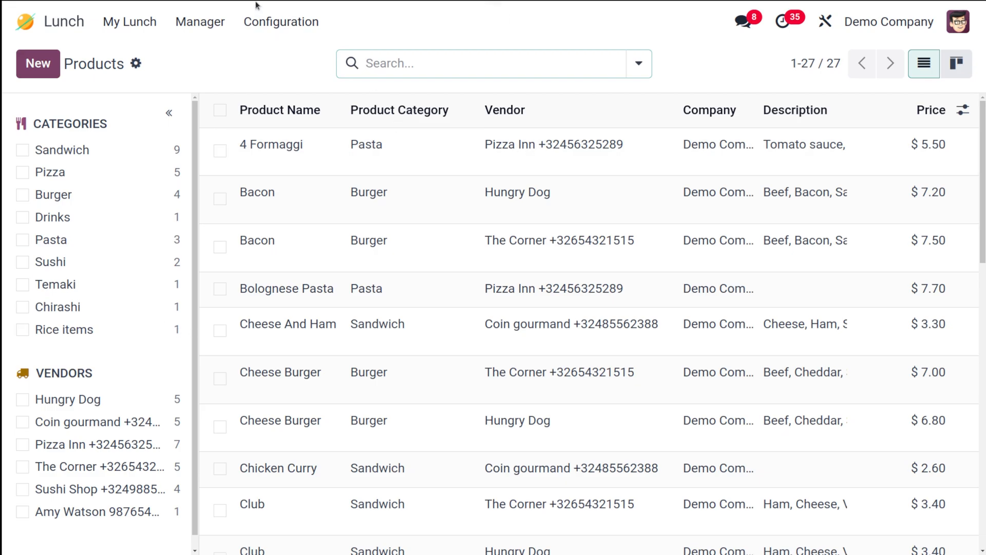
{"action": "left_click", "coordinate": [271, 23]}
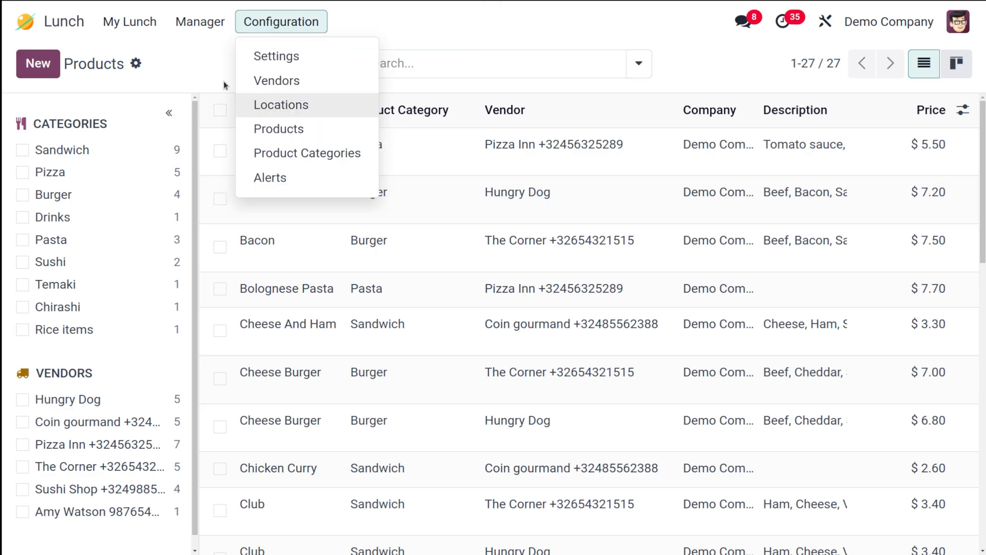
{"action": "left_click", "coordinate": [207, 66]}
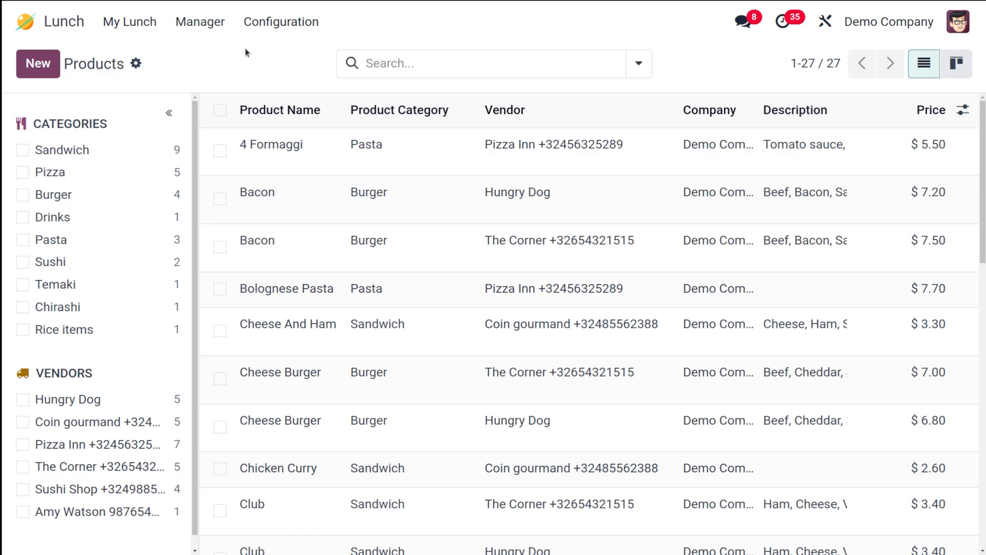
{"action": "left_click", "coordinate": [290, 28]}
{"action": "left_click", "coordinate": [172, 39]}
{"action": "left_click", "coordinate": [184, 26]}
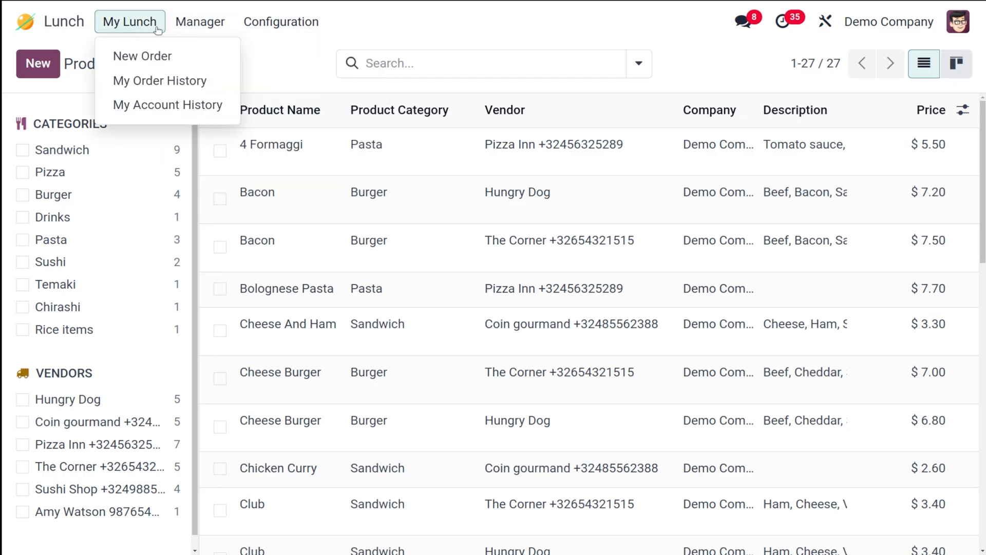
{"action": "left_click", "coordinate": [278, 77]}
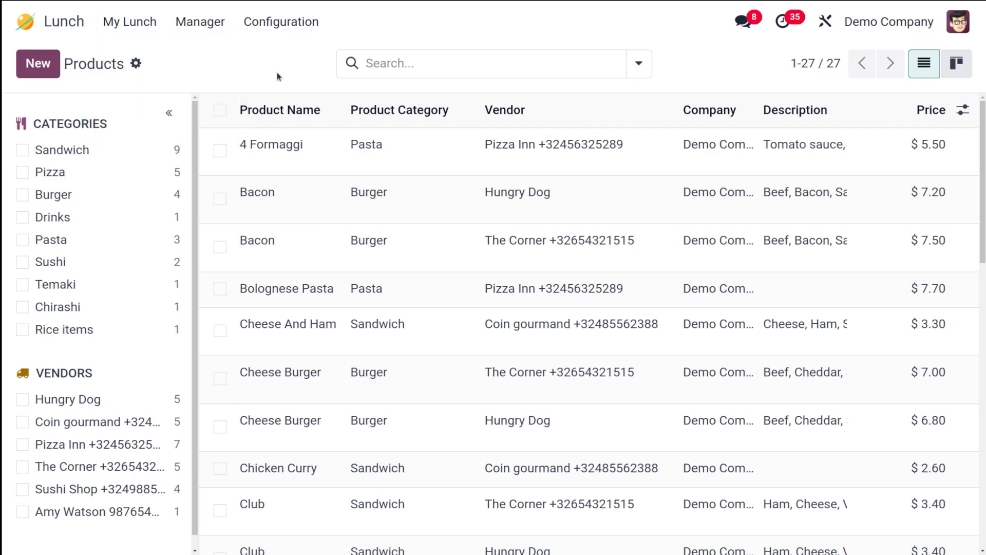
Open the new lunch order page and look over its alert, current order and available product cards
{"action": "left_click", "coordinate": [131, 23]}
{"action": "left_click", "coordinate": [138, 55]}
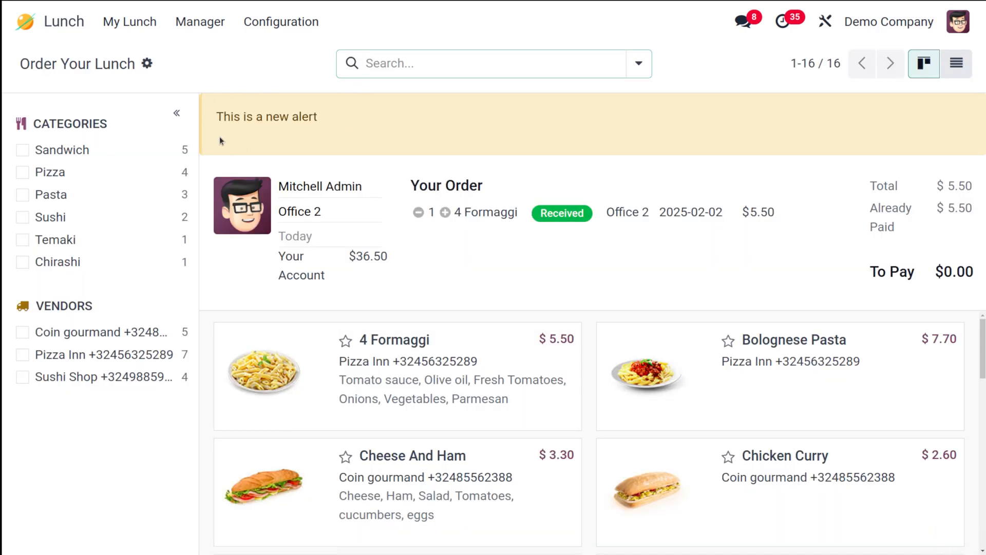
{"action": "scroll", "coordinate": [316, 394], "scroll_direction": "down", "scroll_amount": 5}
{"action": "scroll", "coordinate": [316, 393], "scroll_direction": "up", "scroll_amount": 5}
{"action": "scroll", "coordinate": [857, 430], "scroll_direction": "down", "scroll_amount": 5}
{"action": "scroll", "coordinate": [857, 430], "scroll_direction": "up", "scroll_amount": 5}
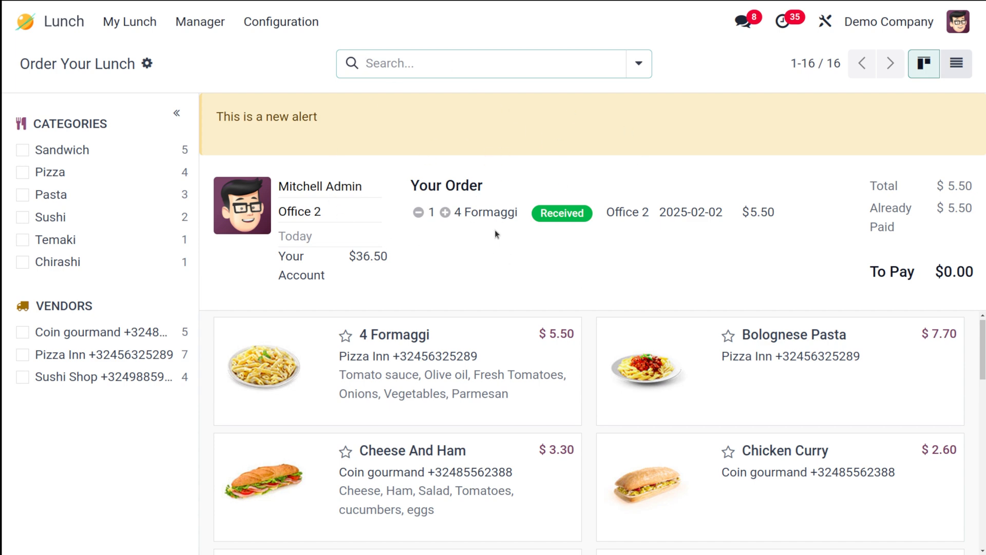
{"action": "left_click", "coordinate": [418, 215]}
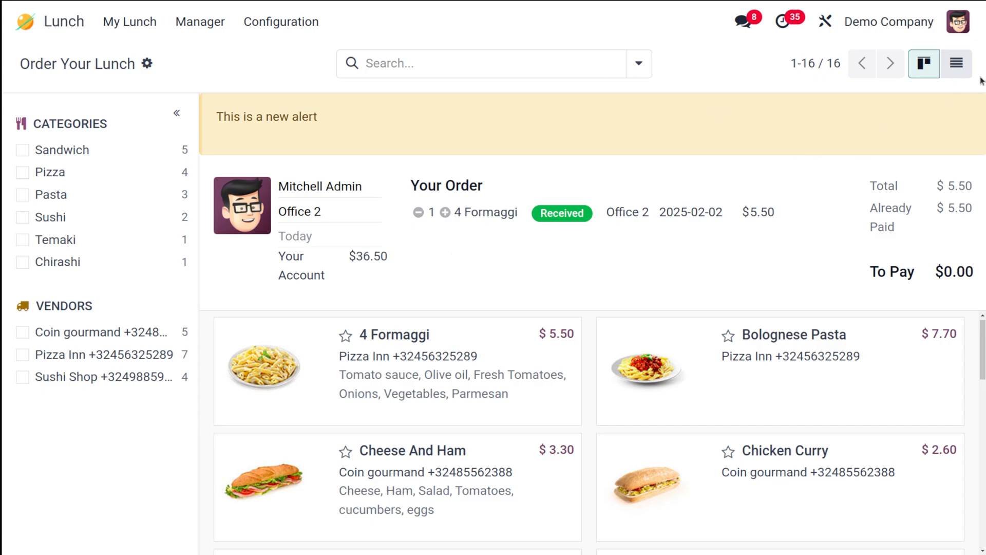
Switch the lunch order page to list view and look through the available products
{"action": "left_click", "coordinate": [956, 63]}
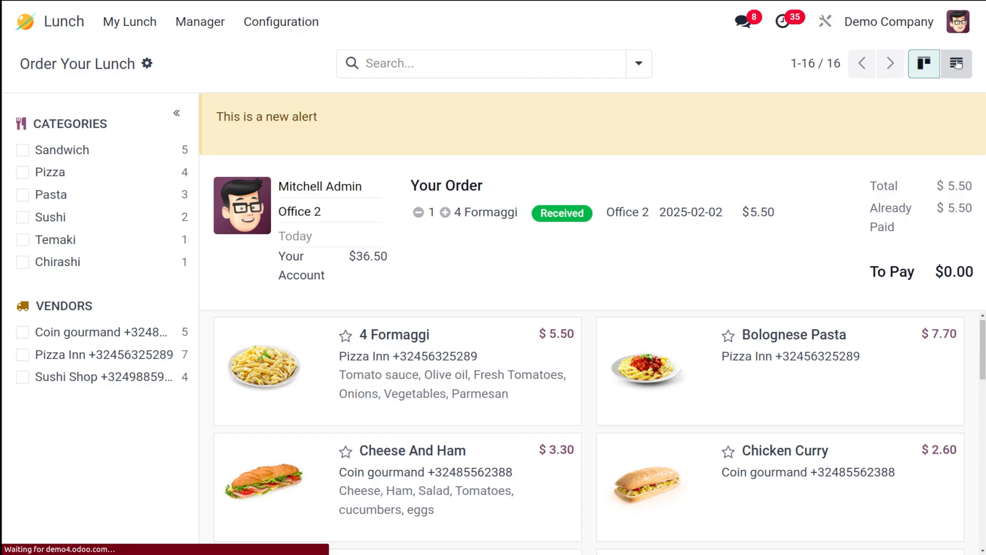
{"action": "scroll", "coordinate": [370, 354], "scroll_direction": "down", "scroll_amount": 4}
{"action": "scroll", "coordinate": [370, 354], "scroll_direction": "up", "scroll_amount": 4}
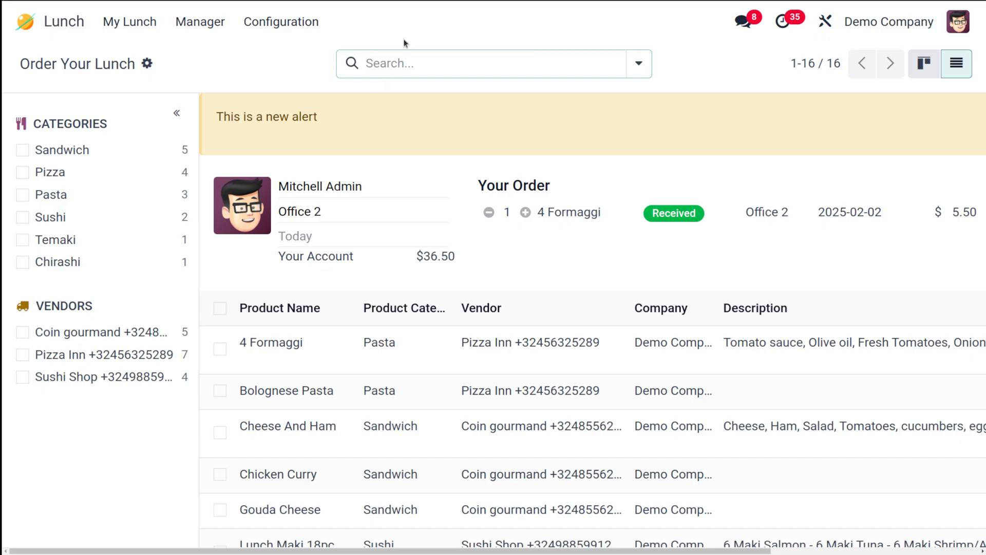
Filter the orderable products to those available today, look through the list, and remove the filter
{"action": "left_click", "coordinate": [402, 58]}
{"action": "left_click", "coordinate": [639, 63]}
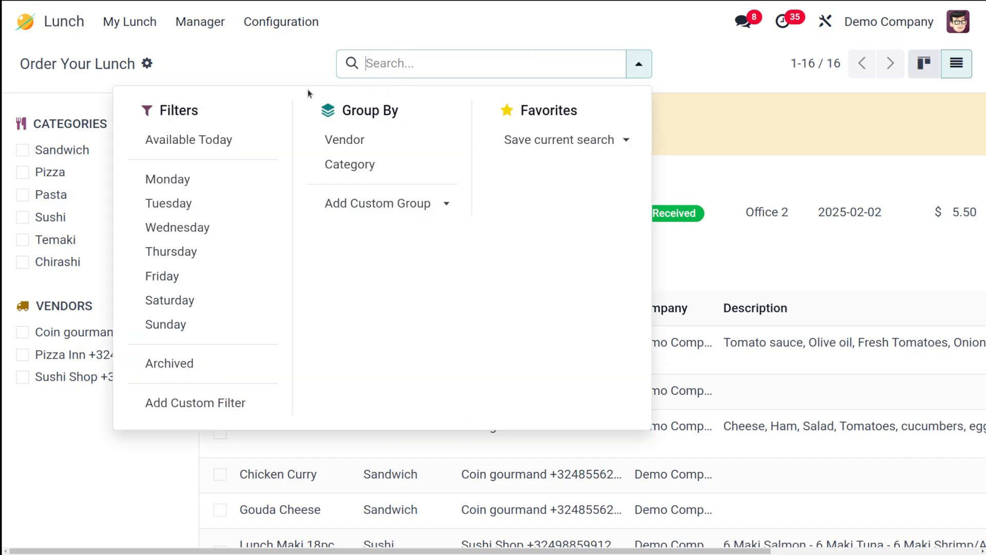
{"action": "left_click", "coordinate": [197, 139]}
{"action": "left_click", "coordinate": [266, 54]}
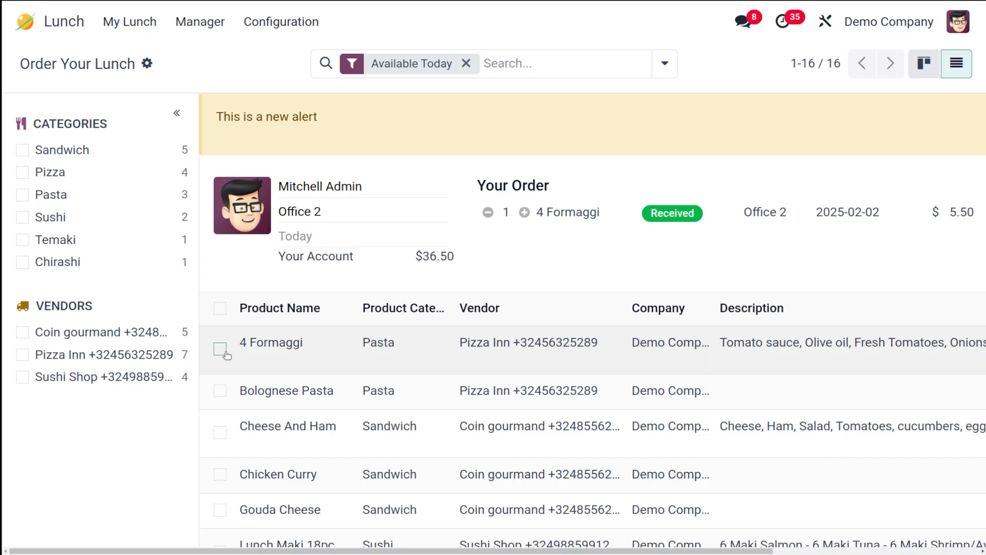
{"action": "left_click", "coordinate": [466, 64]}
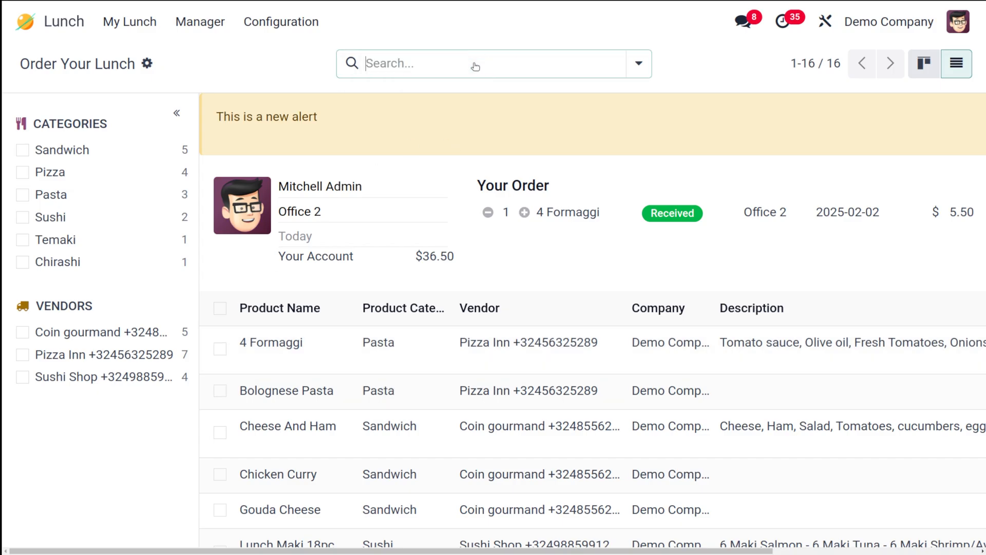
Search the orderable products by product name for rice and clear the search
{"action": "type", "text": "rice"}
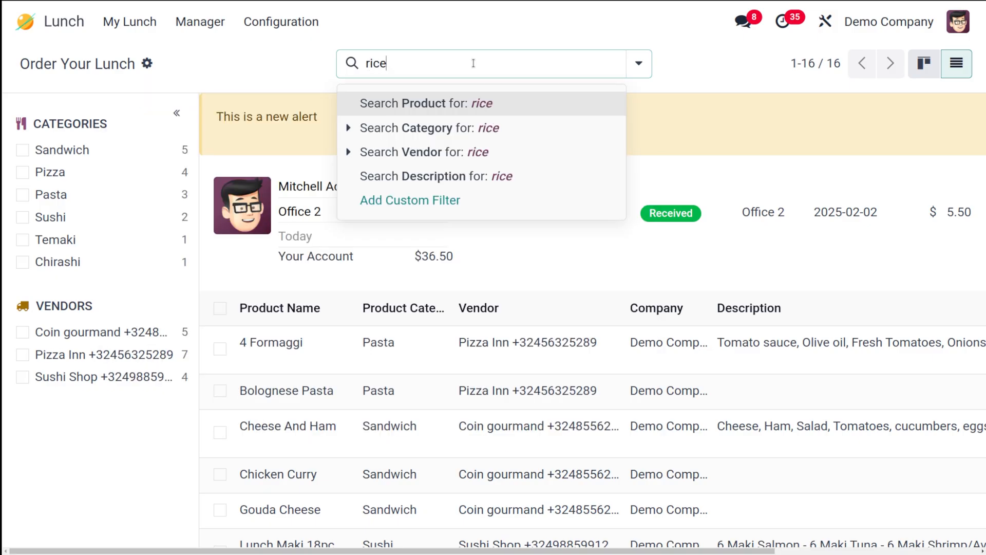
{"action": "key", "text": "Return"}
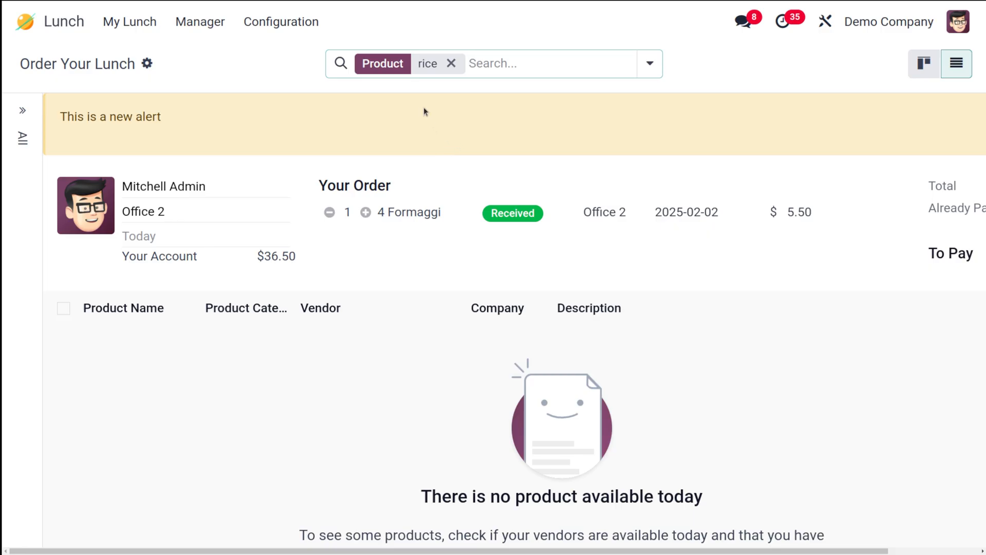
{"action": "left_click", "coordinate": [451, 63]}
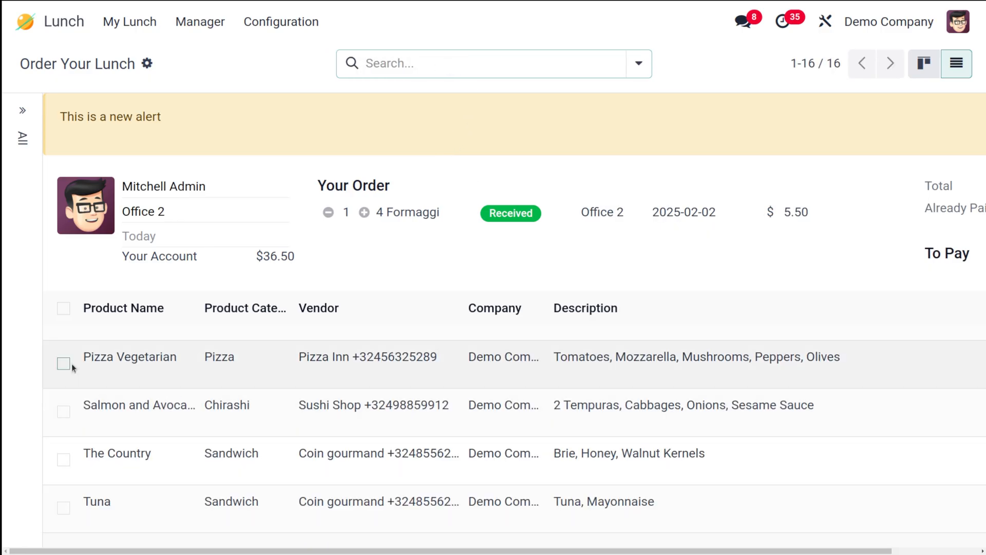
Select the Pizza Vegetarian and The Country rows in the product list and expand the categories and vendors sidebar
{"action": "left_click", "coordinate": [63, 363]}
{"action": "left_click", "coordinate": [60, 469]}
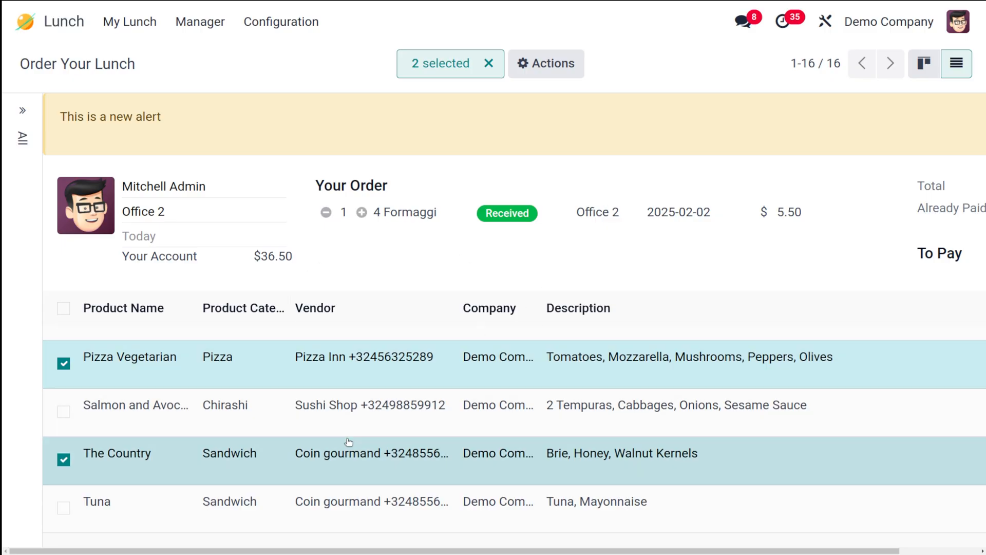
{"action": "scroll", "coordinate": [347, 441], "scroll_direction": "up", "scroll_amount": 10}
{"action": "left_click", "coordinate": [22, 110]}
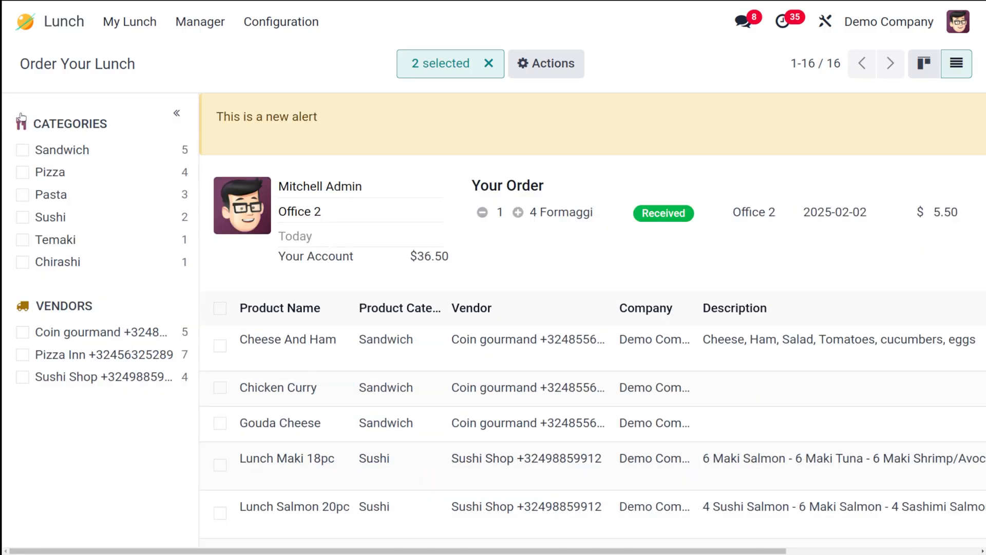
{"action": "scroll", "coordinate": [279, 408], "scroll_direction": "down", "scroll_amount": 5}
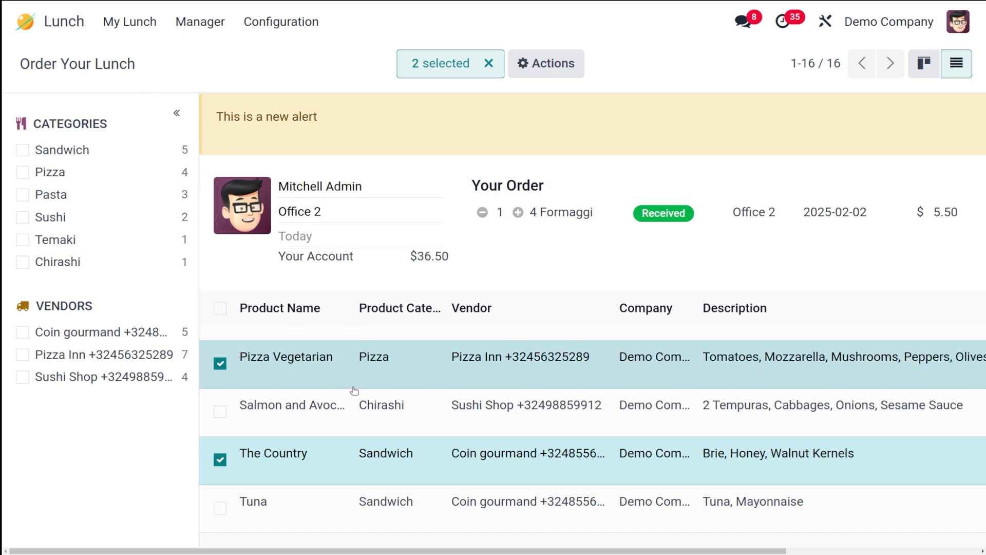
Add a Pizza Vegetarian with the Olives extra to the lunch cart
{"action": "left_click", "coordinate": [355, 386]}
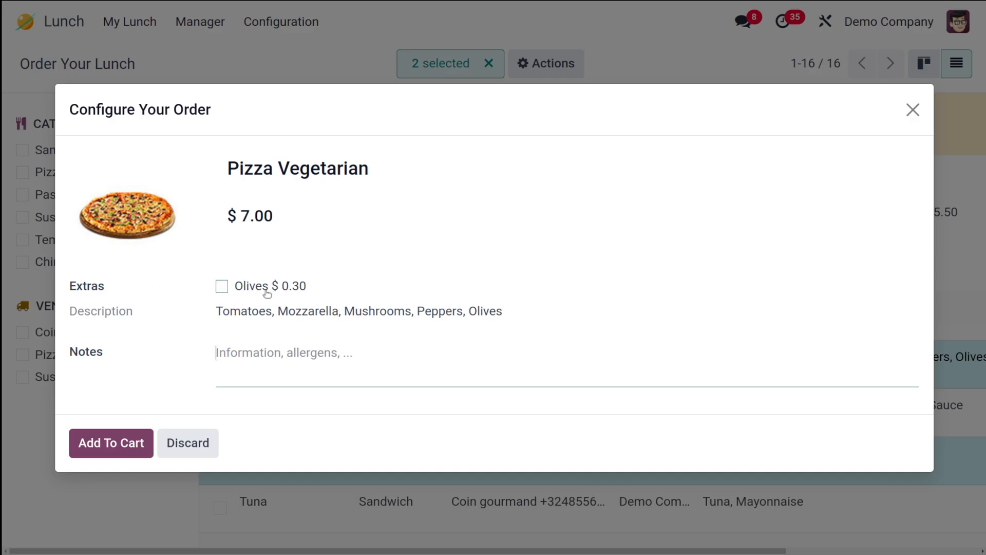
{"action": "left_click", "coordinate": [221, 288]}
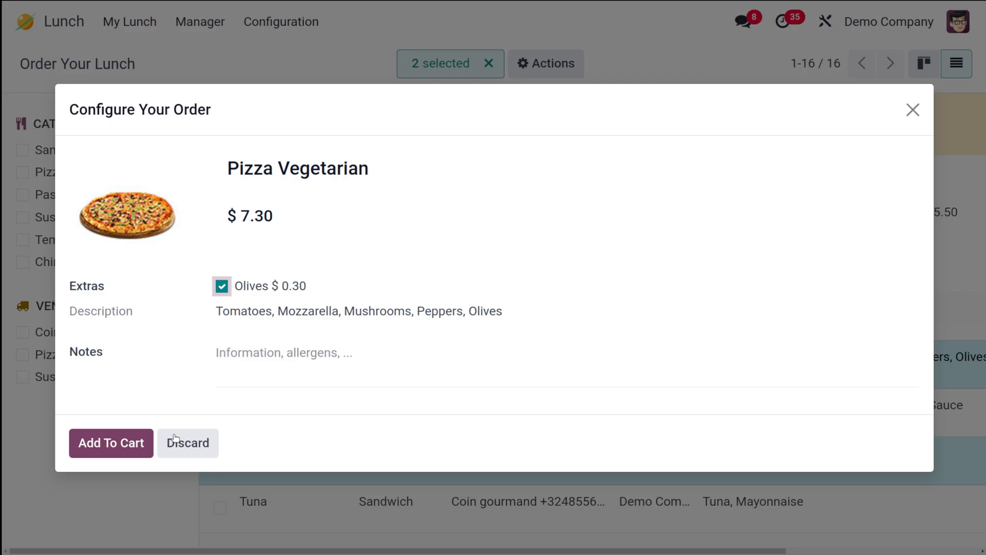
{"action": "left_click", "coordinate": [125, 443]}
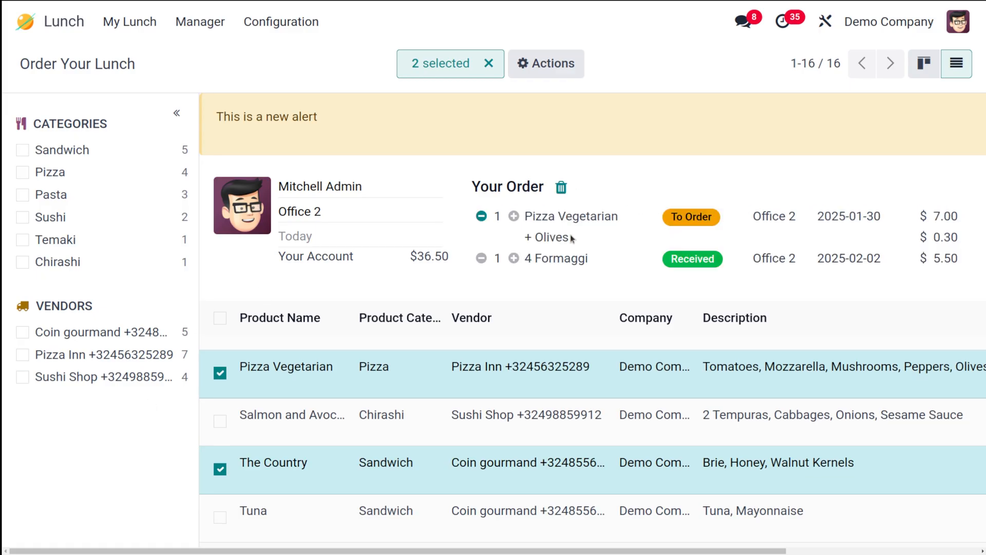
Deselect both selected product rows and add The Country sandwich to the lunch cart without notes
{"action": "left_click", "coordinate": [219, 372]}
{"action": "left_click", "coordinate": [219, 469]}
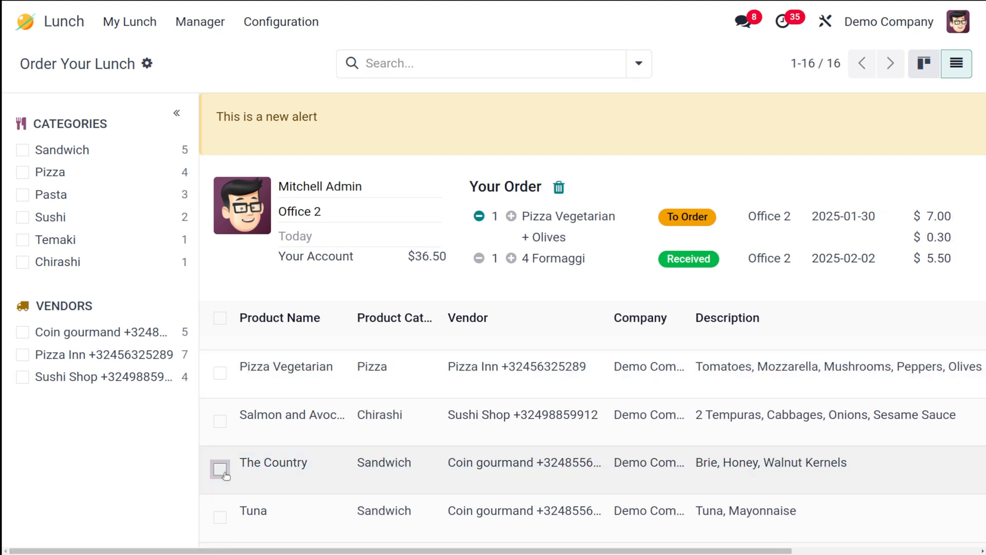
{"action": "left_click", "coordinate": [348, 481]}
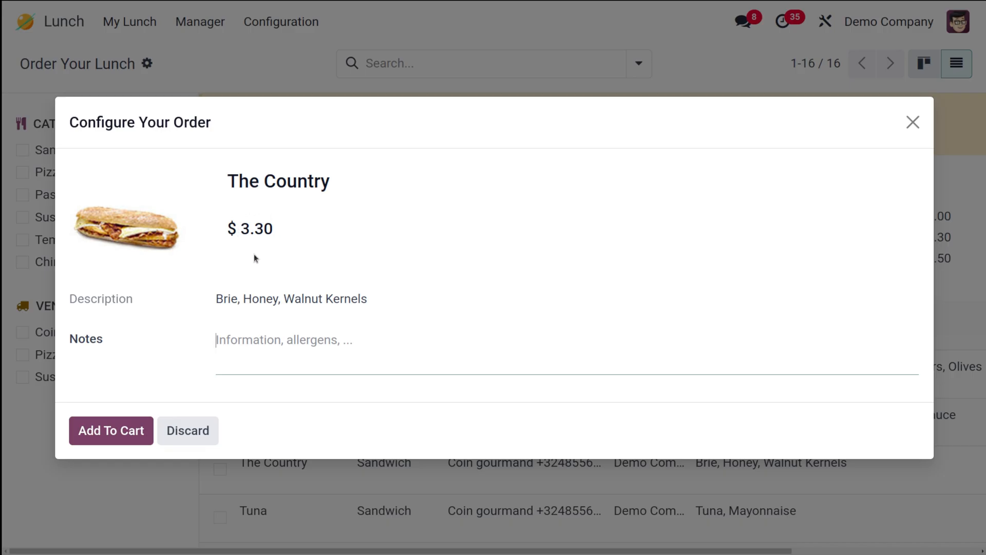
{"action": "left_click", "coordinate": [131, 429]}
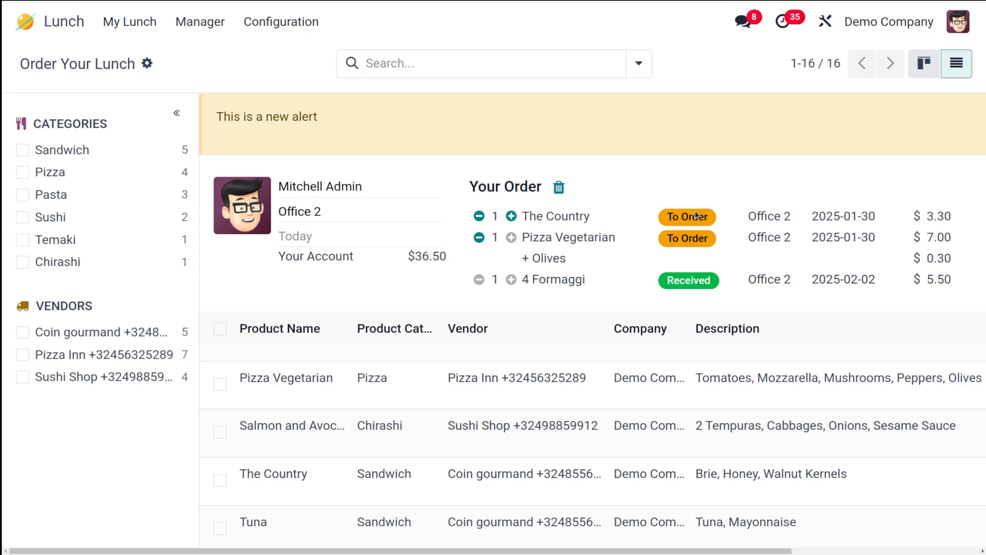
Raise the quantity of The Country in the current order to 2 and bring it back to 1
{"action": "left_click", "coordinate": [512, 216]}
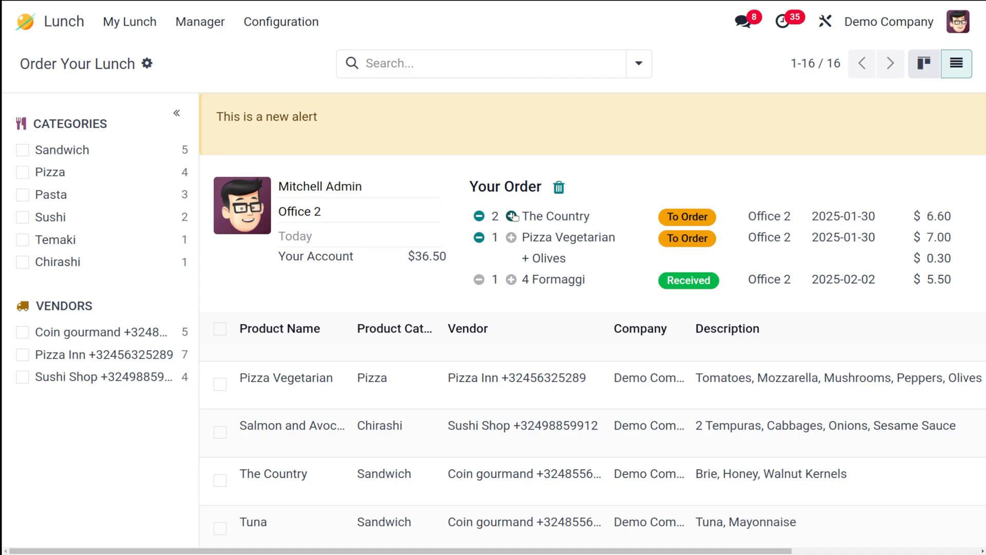
{"action": "left_click", "coordinate": [480, 218]}
Place the lunch order for The Country and the Pizza Vegetarian with Olives
{"action": "scroll", "coordinate": [814, 250], "scroll_direction": "right", "scroll_amount": 5}
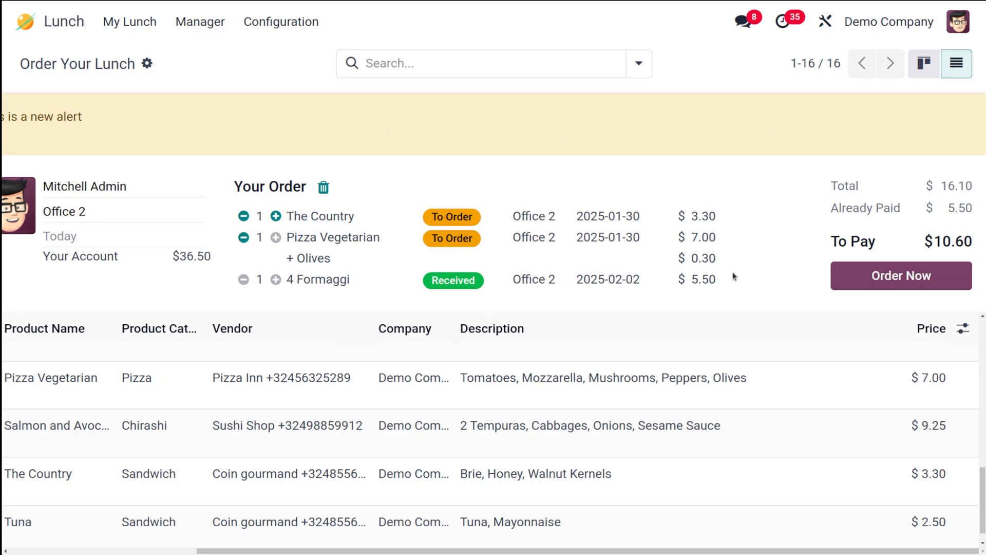
{"action": "left_click", "coordinate": [900, 276]}
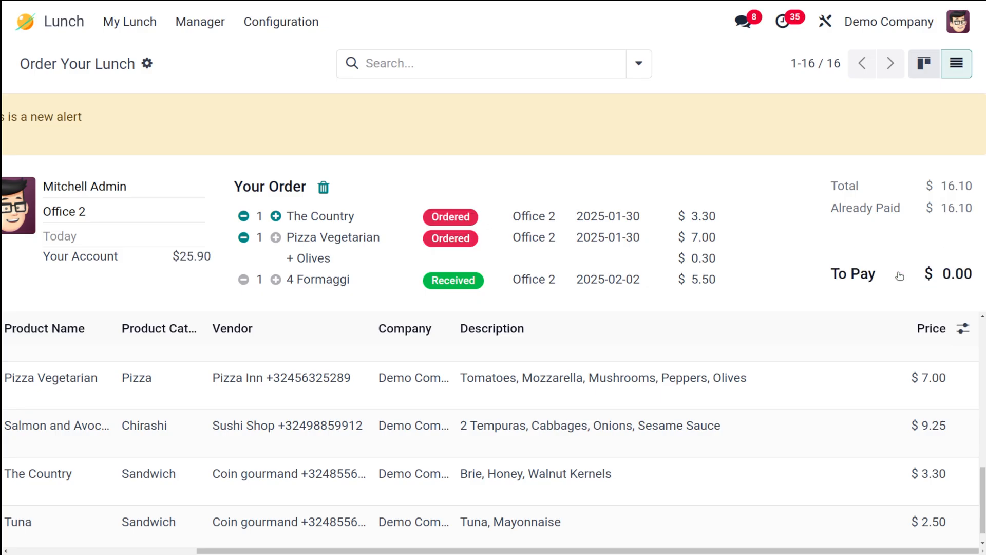
{"action": "scroll", "coordinate": [633, 271], "scroll_direction": "left", "scroll_amount": 5}
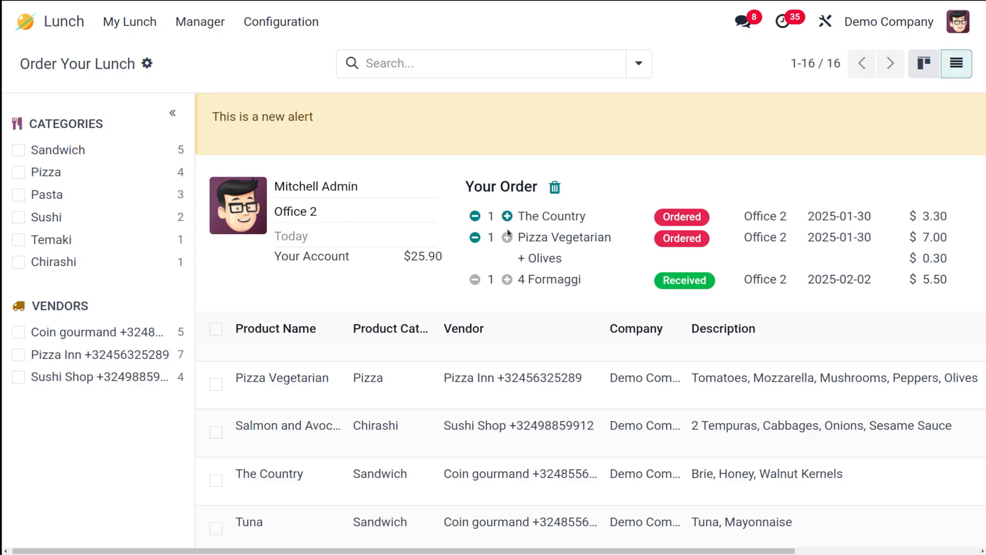
Open the manager's list of today's orders and look over the order lines grouped by vendor
{"action": "left_click", "coordinate": [198, 22]}
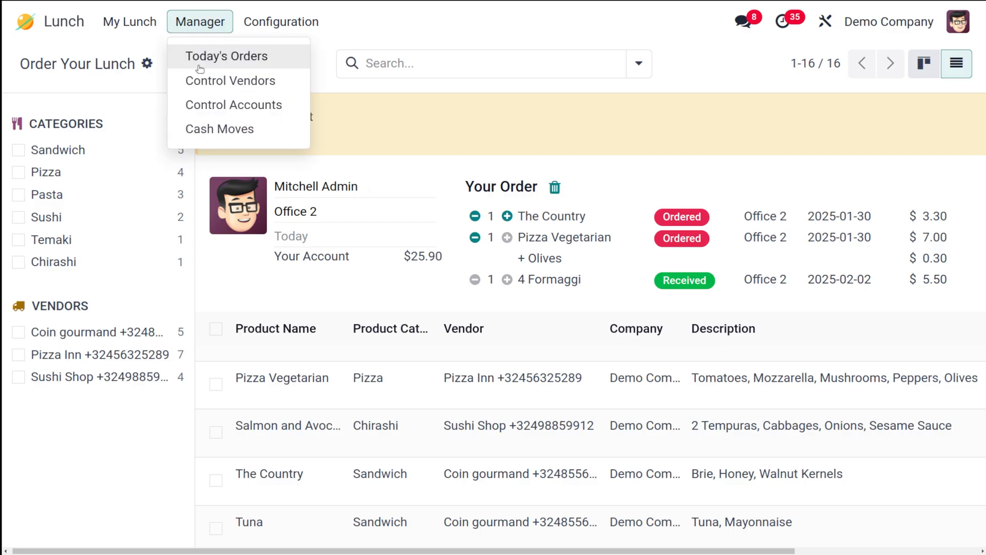
{"action": "left_click", "coordinate": [200, 57]}
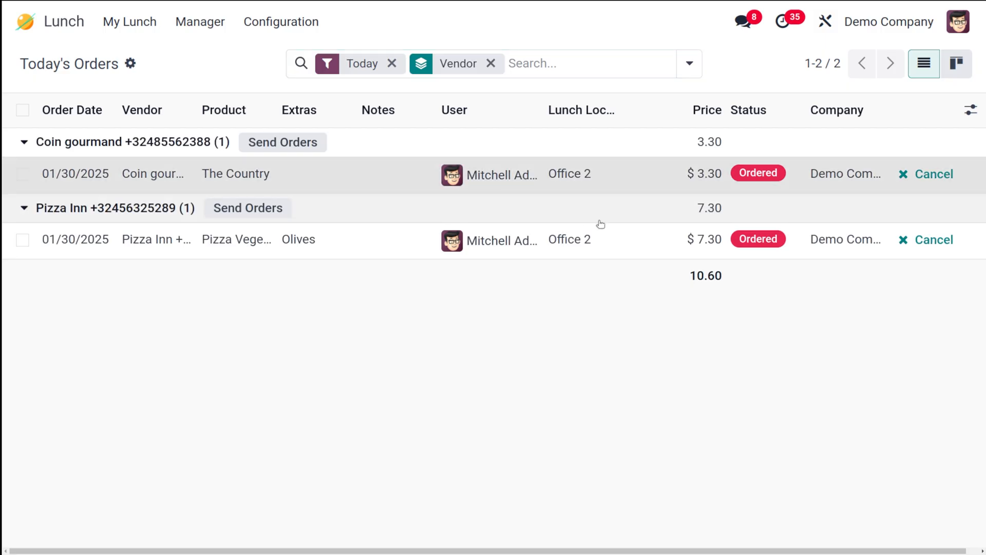
{"action": "scroll", "coordinate": [599, 222], "scroll_direction": "right", "scroll_amount": 1}
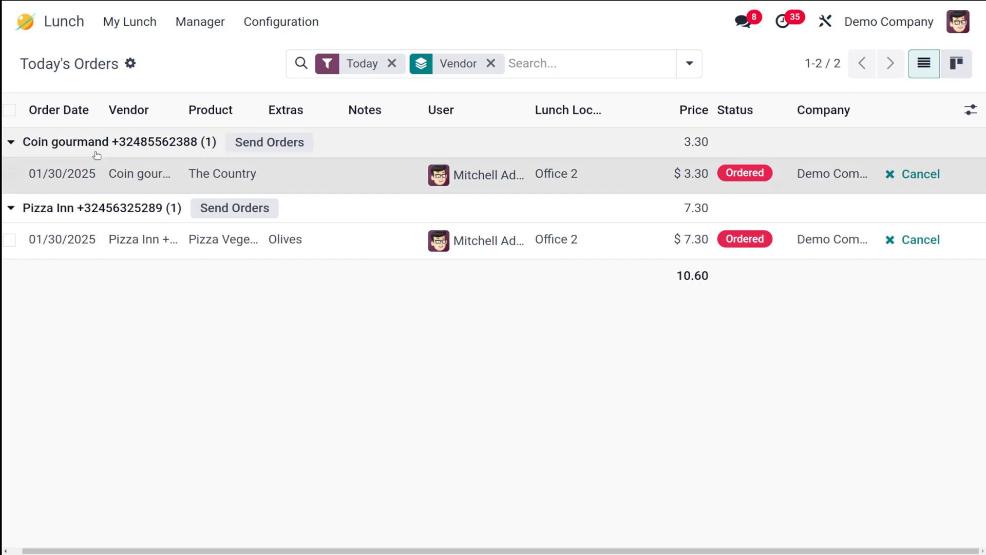
{"action": "scroll", "coordinate": [96, 155], "scroll_direction": "left", "scroll_amount": 1}
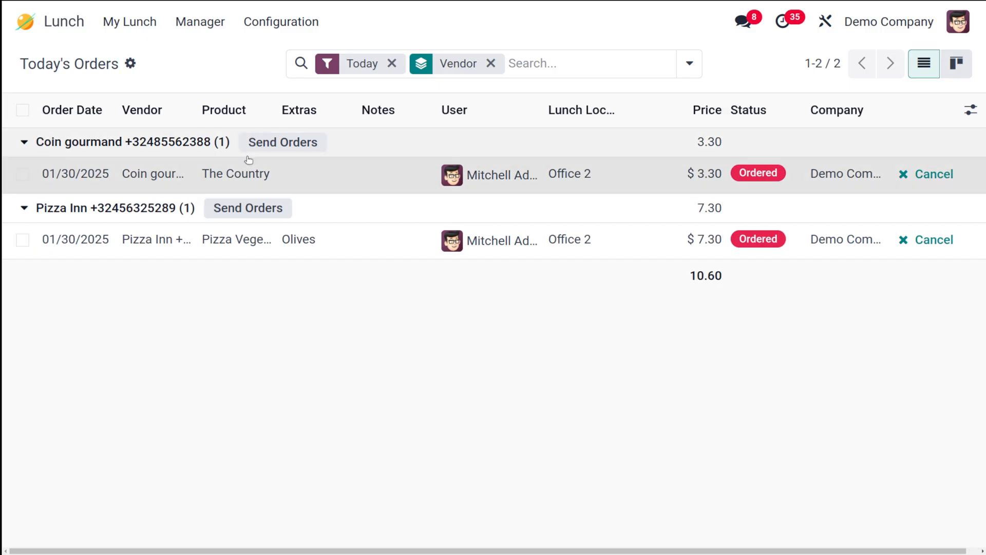
{"action": "scroll", "coordinate": [279, 259], "scroll_direction": "right", "scroll_amount": 1}
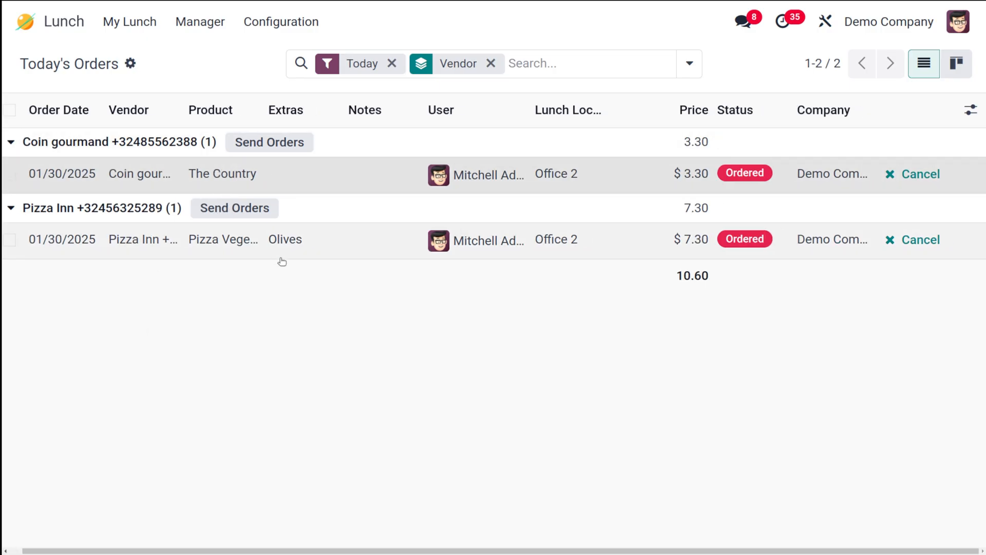
Cancel today's order line for The Country and check the current order on the new order page
{"action": "left_click", "coordinate": [896, 177]}
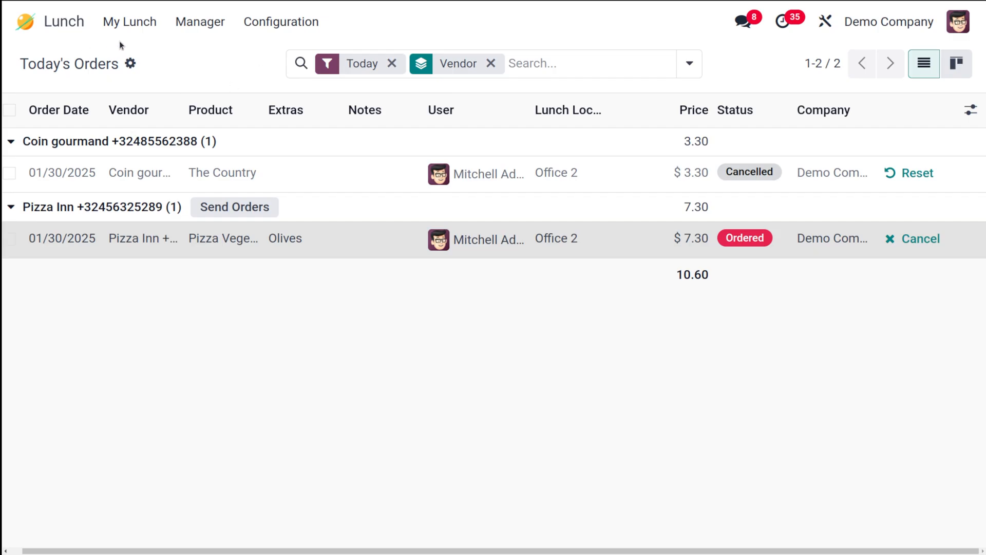
{"action": "left_click", "coordinate": [120, 23]}
{"action": "left_click", "coordinate": [116, 54]}
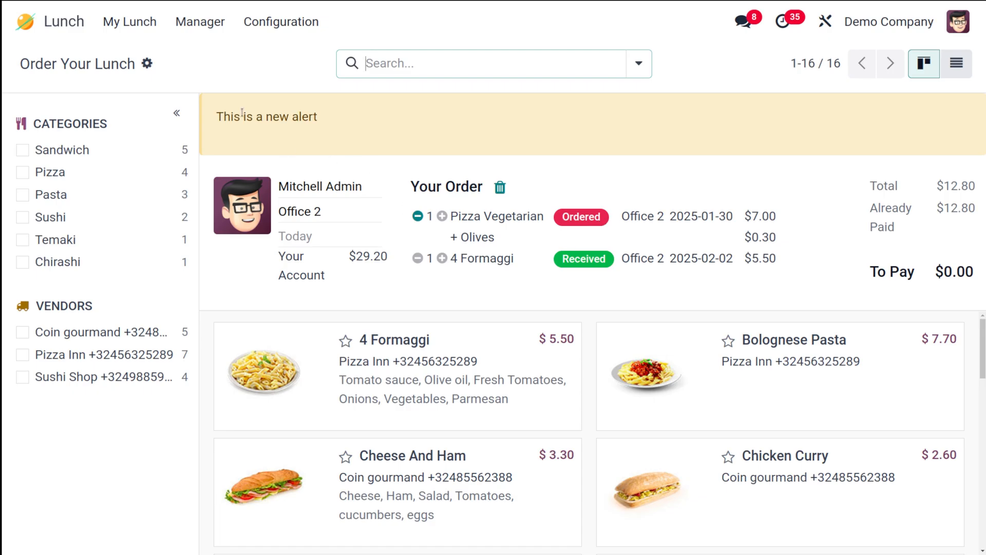
Return to today's orders and reset the cancelled order line for The Country
{"action": "left_click", "coordinate": [200, 28]}
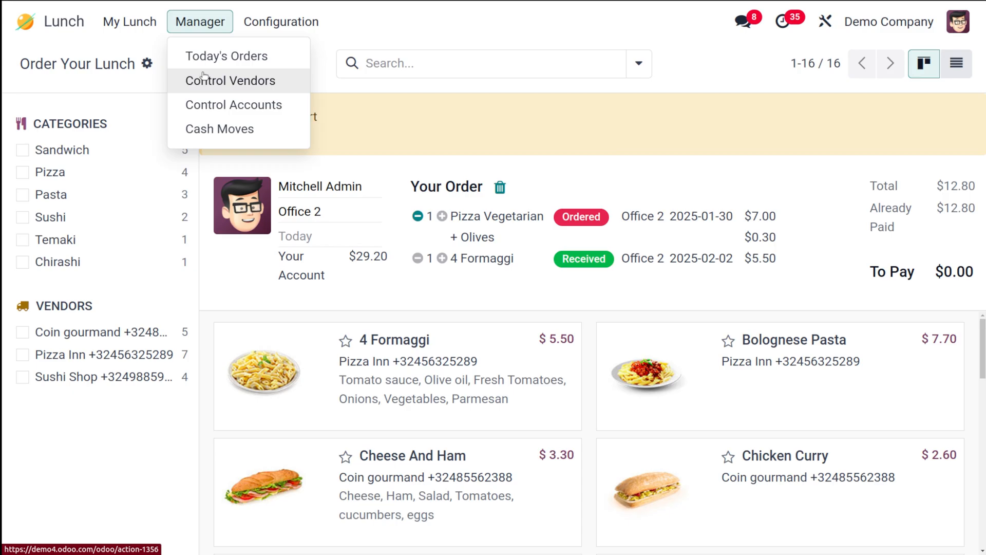
{"action": "left_click", "coordinate": [207, 58]}
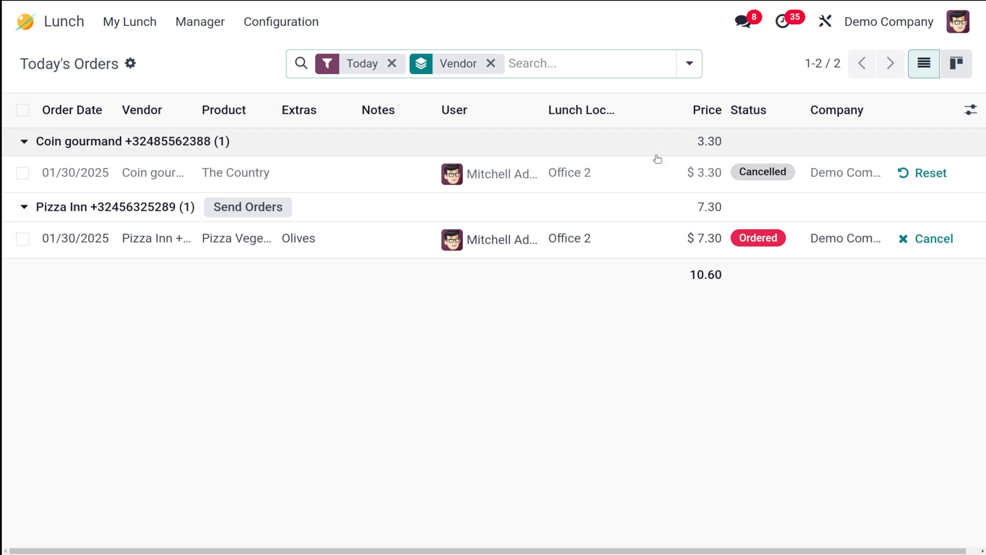
{"action": "left_click", "coordinate": [906, 172]}
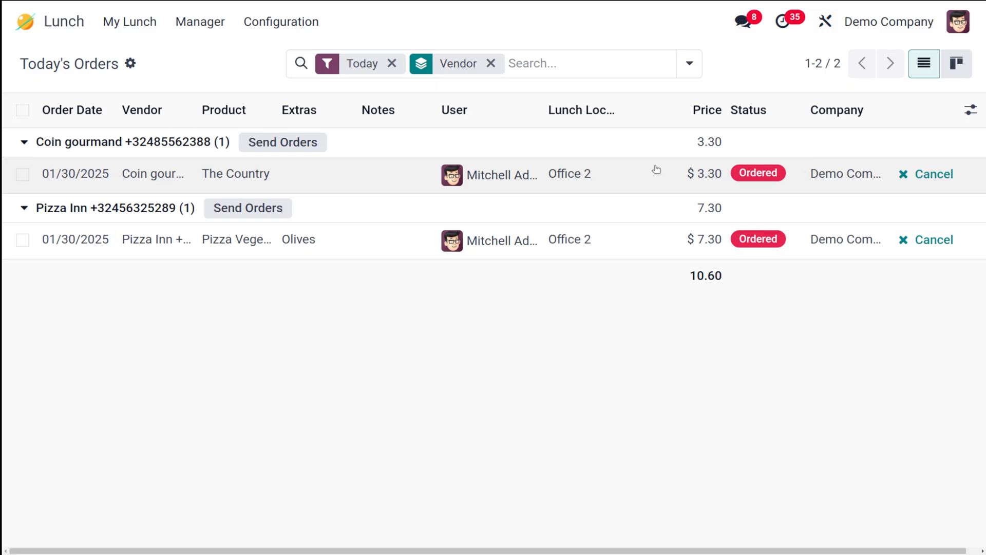
Mark today's order for The Country as received and check its status on the new order page
{"action": "left_click", "coordinate": [23, 175]}
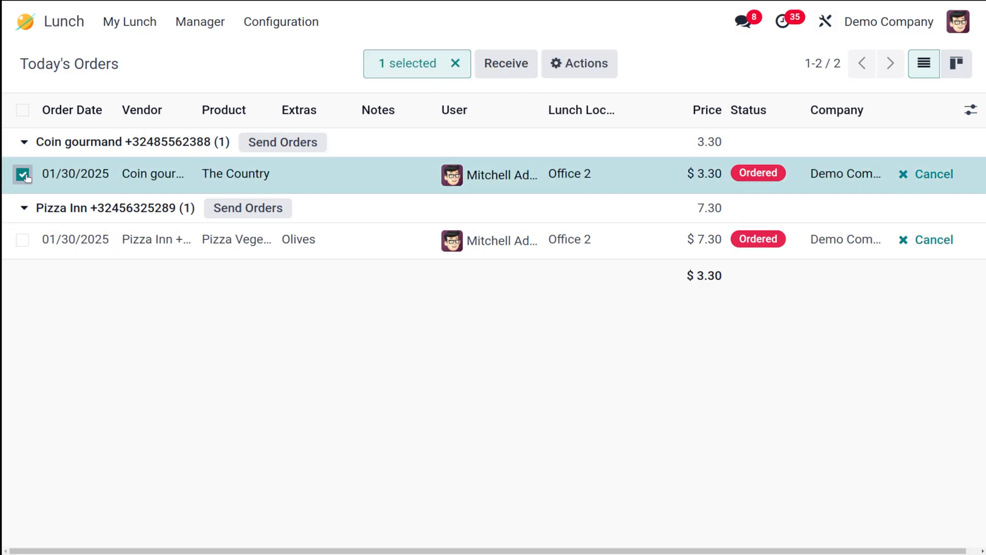
{"action": "left_click", "coordinate": [516, 70]}
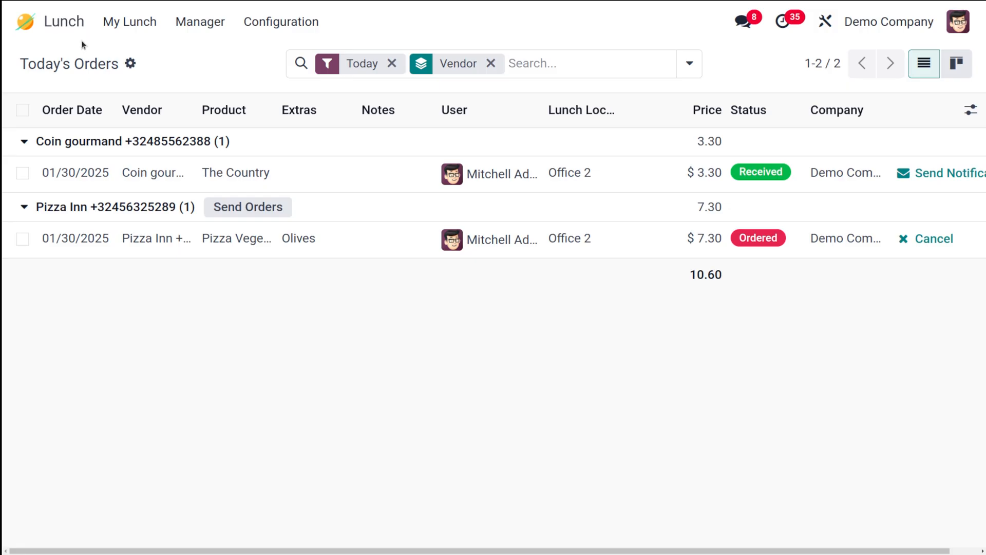
{"action": "left_click", "coordinate": [129, 21]}
{"action": "left_click", "coordinate": [143, 56]}
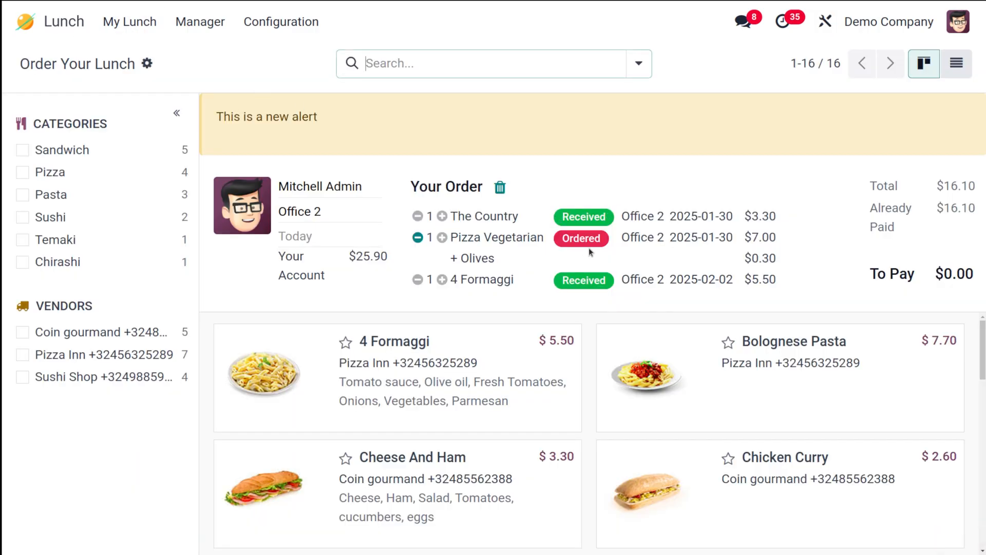
Open the Control Vendors overview and look over the order lines and statuses for each vendor
{"action": "left_click", "coordinate": [200, 22]}
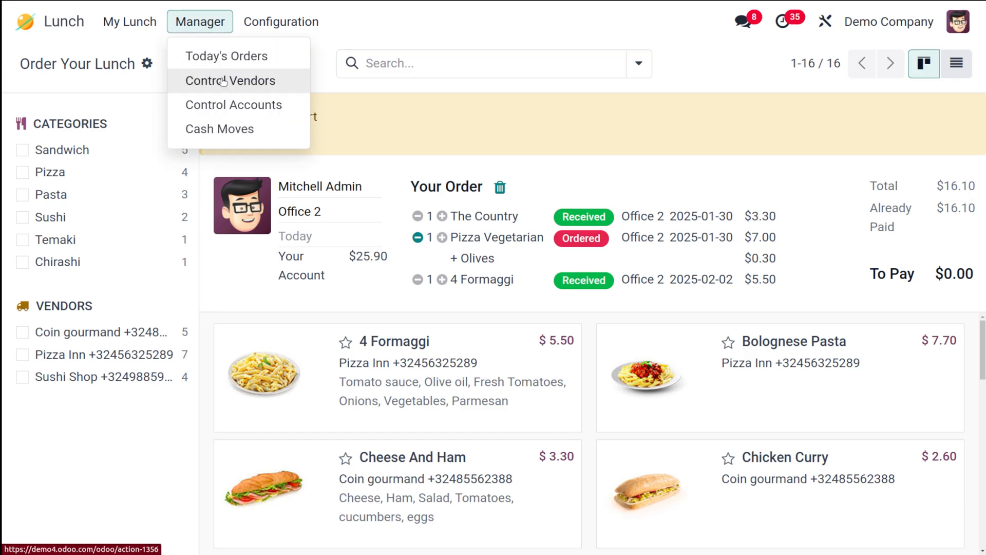
{"action": "left_click", "coordinate": [222, 81]}
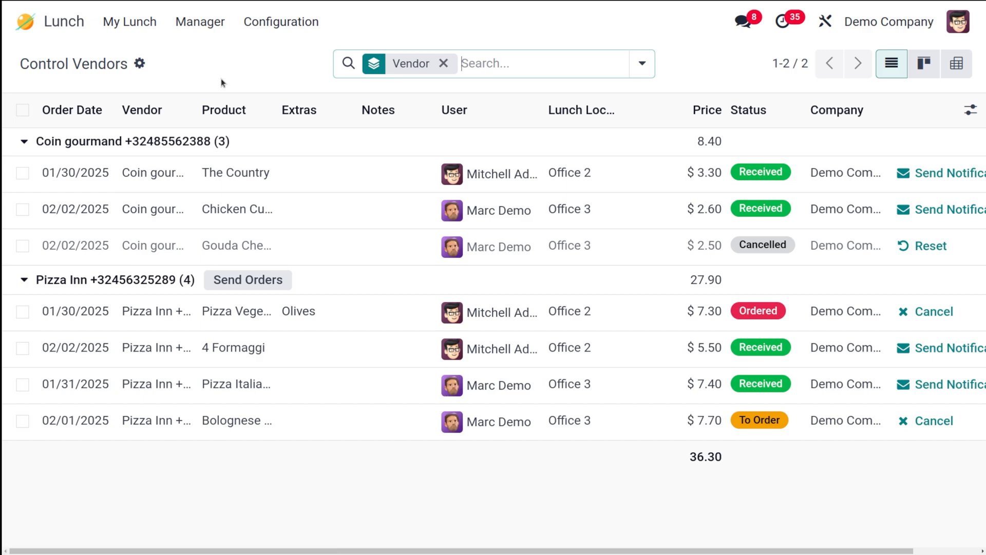
{"action": "scroll", "coordinate": [427, 212], "scroll_direction": "right", "scroll_amount": 2}
{"action": "scroll", "coordinate": [427, 213], "scroll_direction": "left", "scroll_amount": 2}
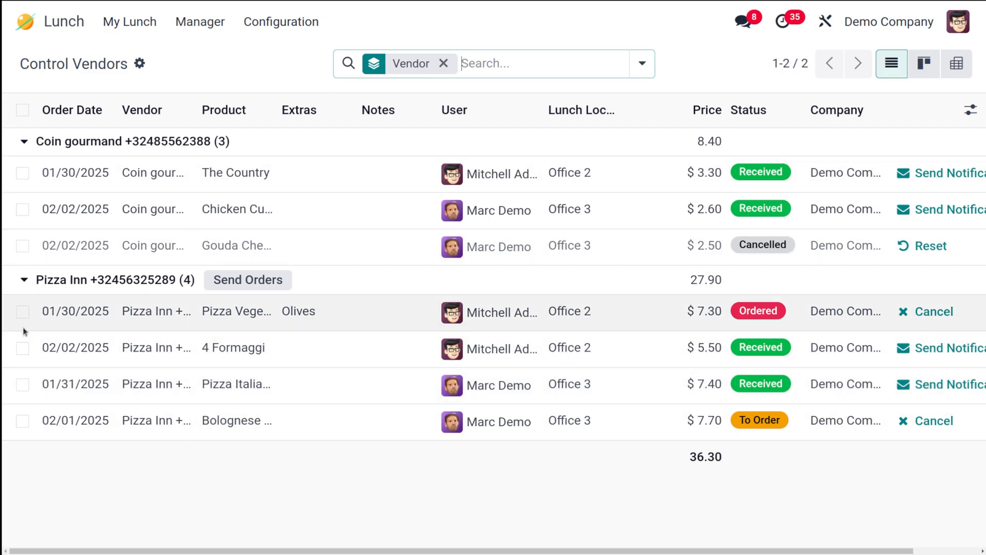
Select the Pizza Vegetarian and 4 Formaggi order lines one at a time to view the bulk actions, clearing each selection
{"action": "left_click", "coordinate": [22, 312]}
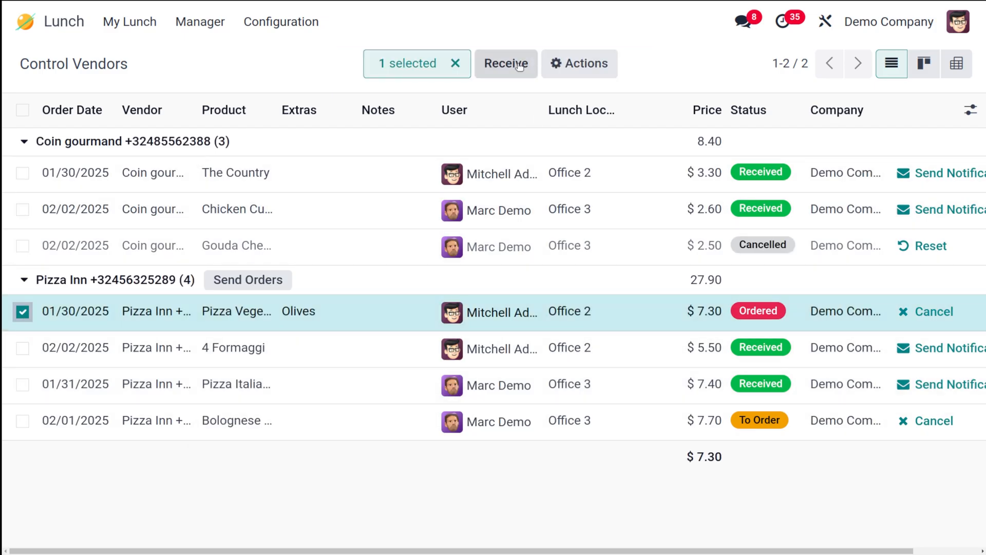
{"action": "left_click", "coordinate": [23, 312]}
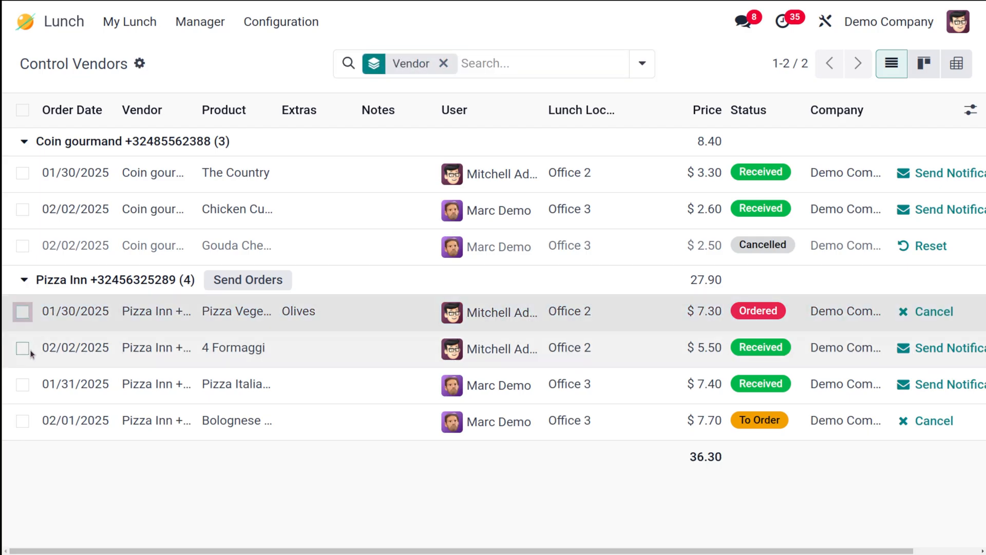
{"action": "left_click", "coordinate": [22, 349]}
{"action": "left_click", "coordinate": [23, 348]}
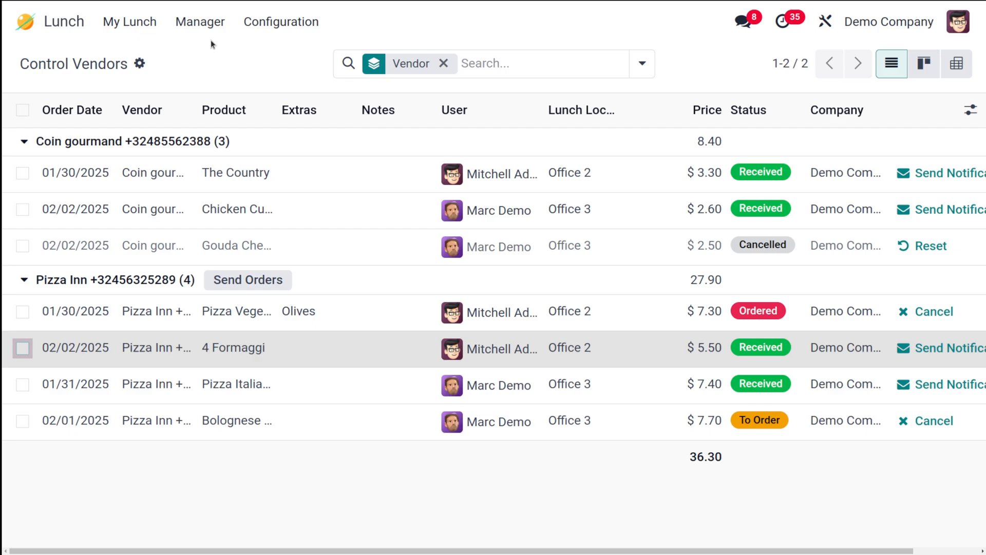
Open the Control Accounts overview with both employees' entries expanded to review them, and go to the Cash Moves list
{"action": "left_click", "coordinate": [197, 23]}
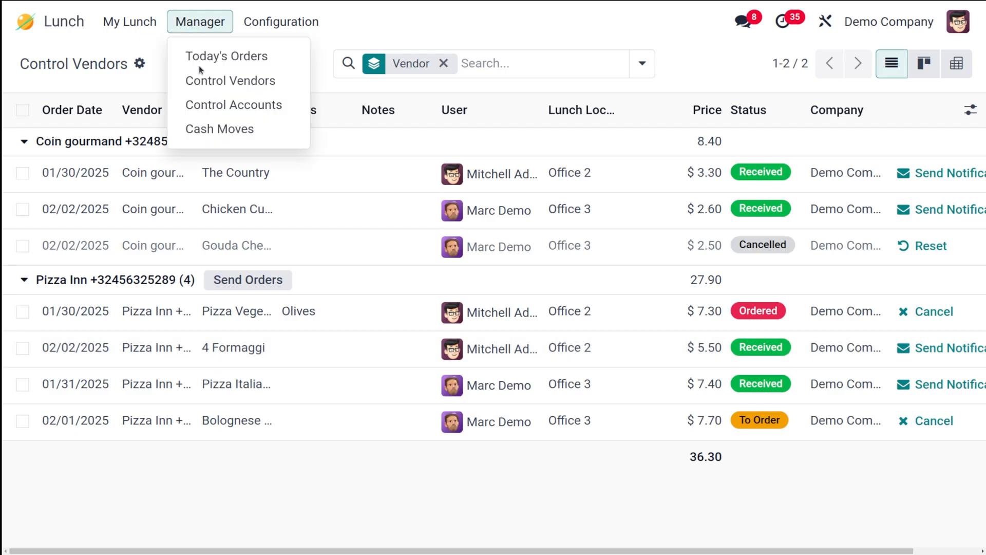
{"action": "left_click", "coordinate": [200, 102]}
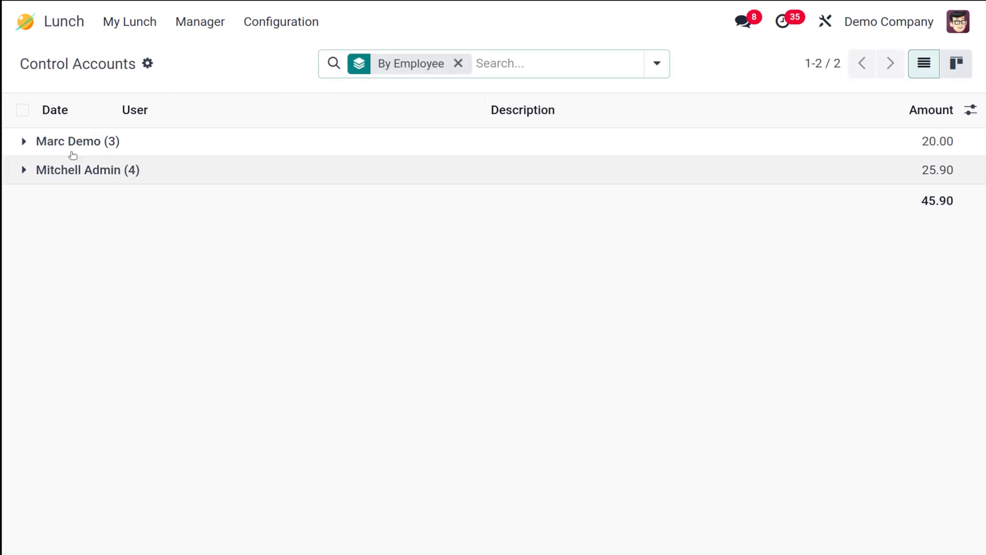
{"action": "left_click", "coordinate": [24, 142]}
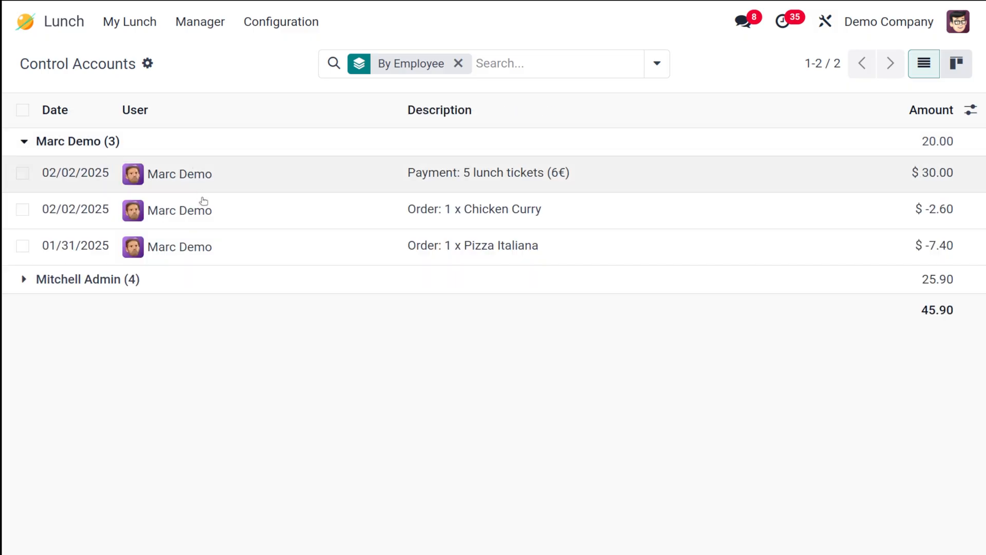
{"action": "left_click", "coordinate": [22, 280]}
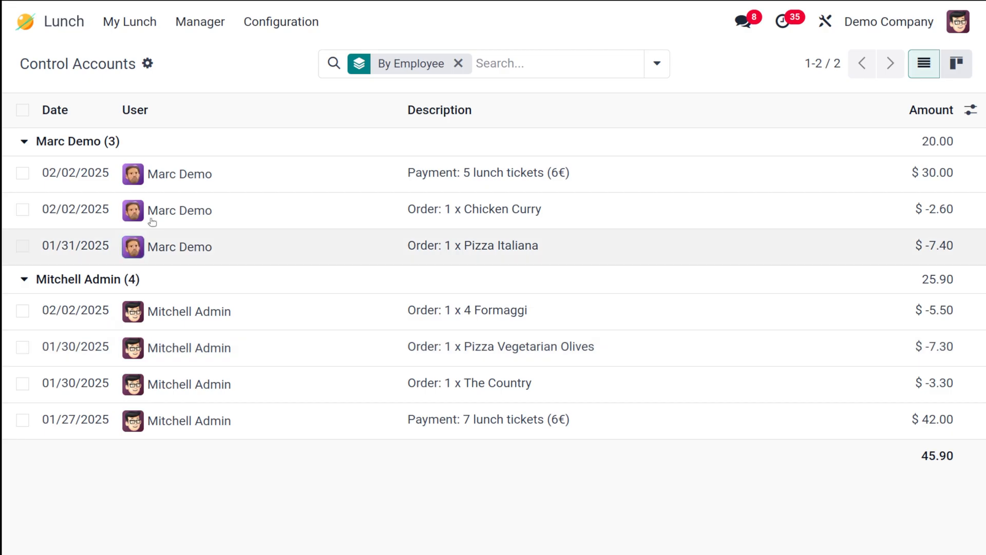
{"action": "left_click", "coordinate": [204, 27]}
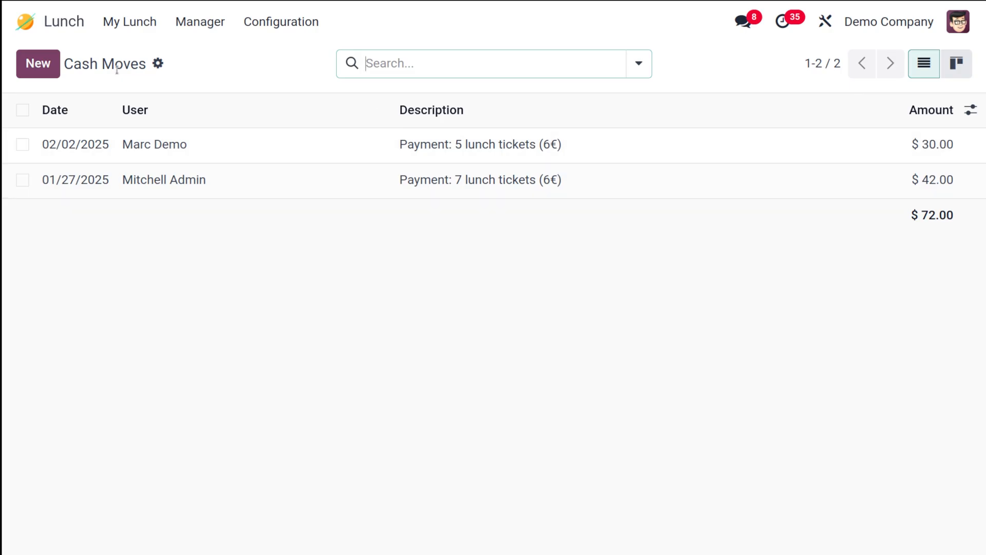
Open the personal order history and look across all columns of the order lines grouped by day
{"action": "left_click", "coordinate": [123, 25]}
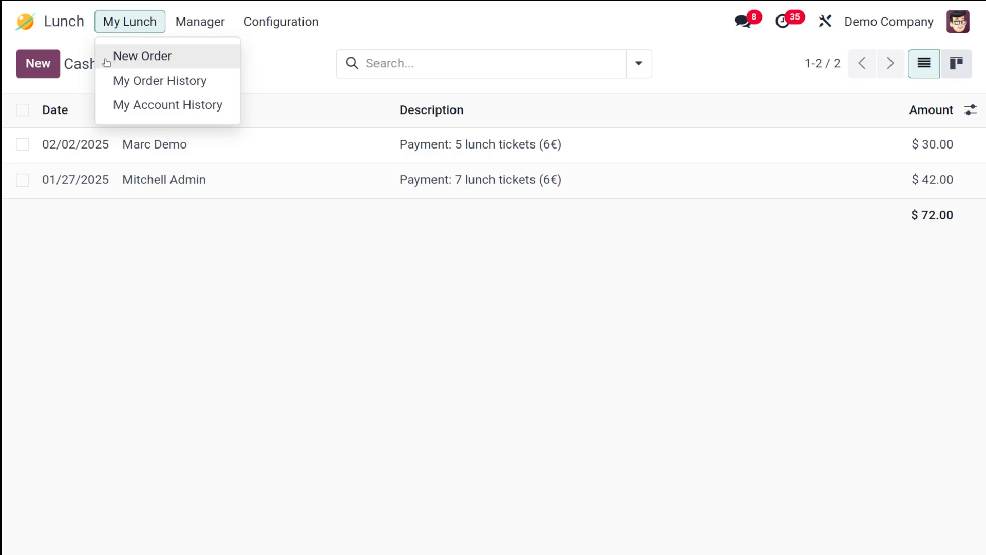
{"action": "left_click", "coordinate": [191, 82]}
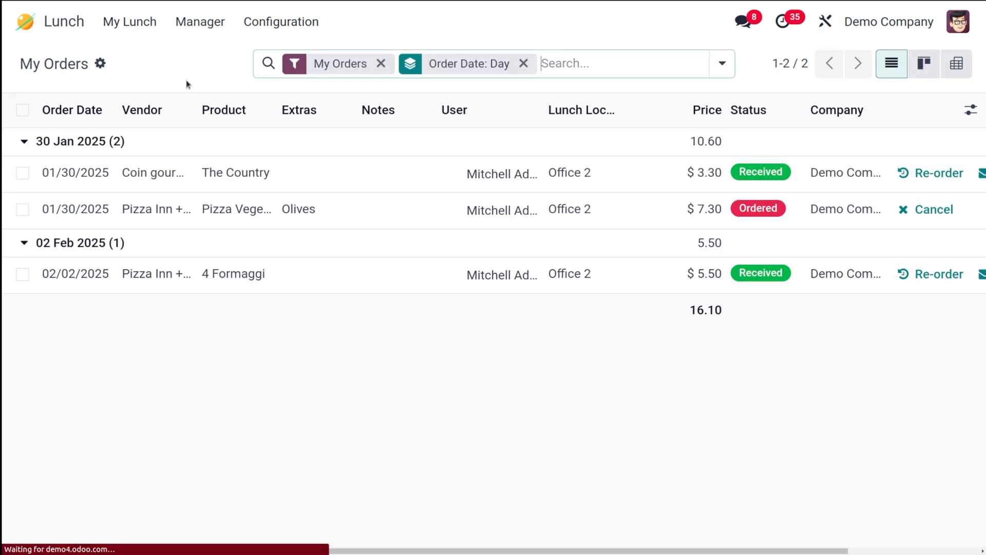
{"action": "scroll", "coordinate": [246, 276], "scroll_direction": "right", "scroll_amount": 3}
{"action": "scroll", "coordinate": [246, 276], "scroll_direction": "left", "scroll_amount": 3}
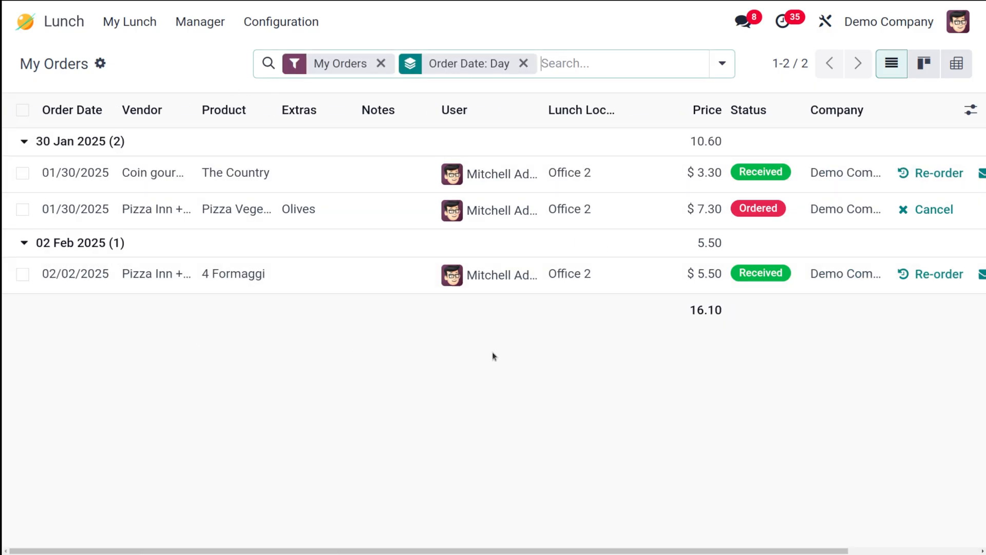
{"action": "scroll", "coordinate": [512, 222], "scroll_direction": "right", "scroll_amount": 3}
{"action": "scroll", "coordinate": [516, 226], "scroll_direction": "left", "scroll_amount": 3}
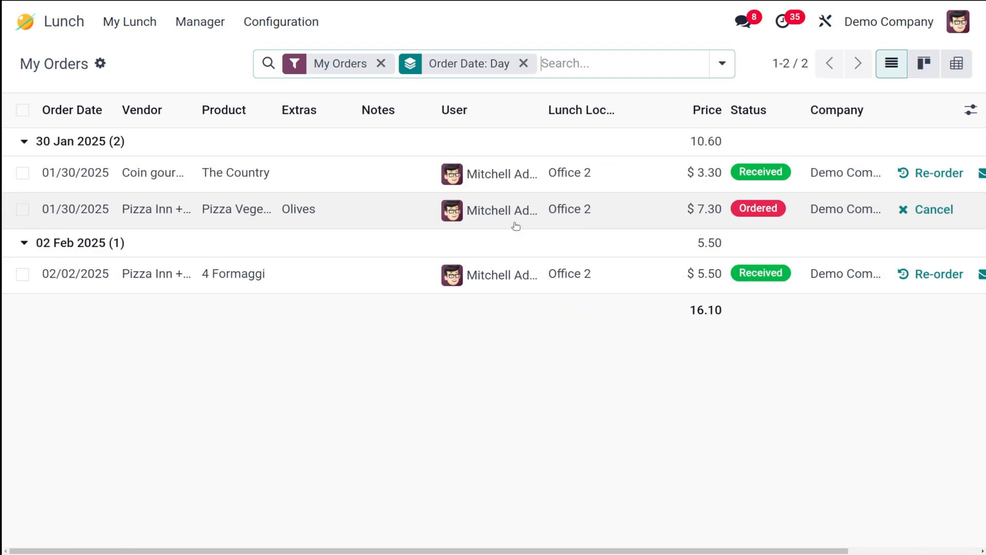
Review the order charges and payments in the personal account history, and return to the home menu's list of apps
{"action": "left_click", "coordinate": [115, 24]}
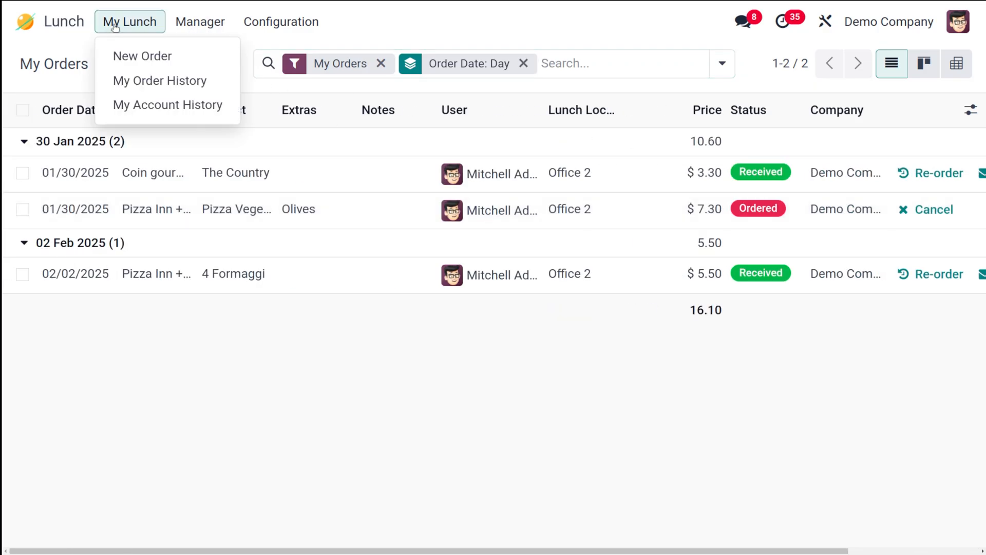
{"action": "left_click", "coordinate": [122, 104]}
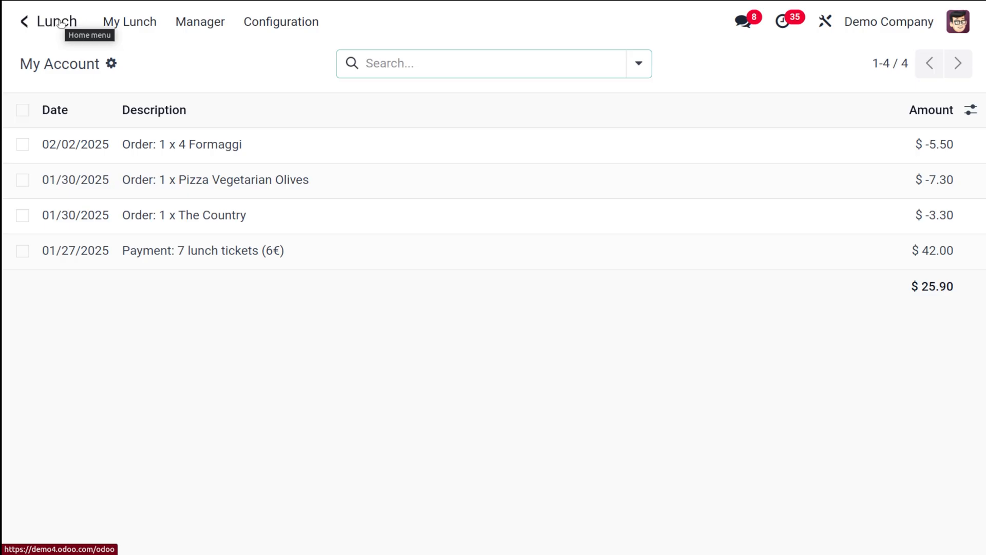
{"action": "left_click", "coordinate": [63, 26]}
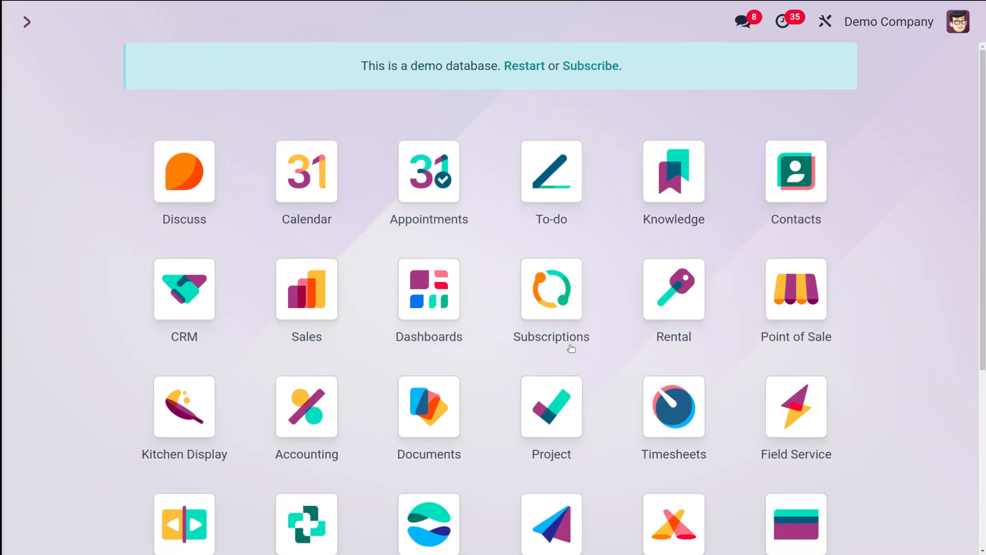
{"action": "scroll", "coordinate": [571, 349], "scroll_direction": "down", "scroll_amount": 5}
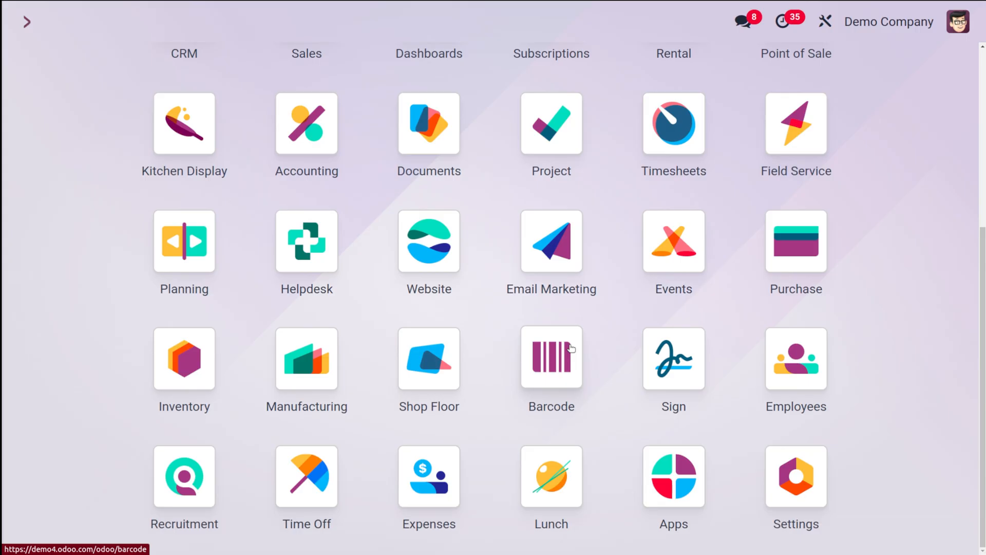